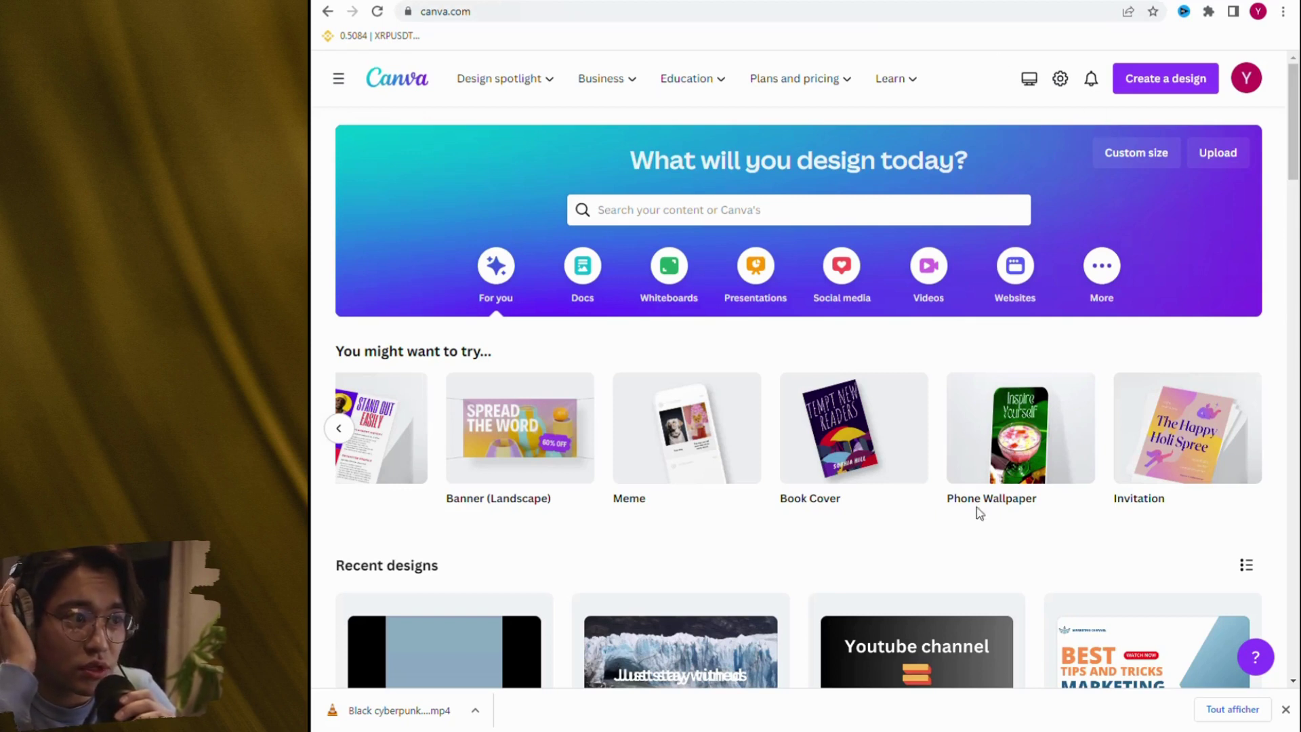
Step: Create a blank YouTube Video design from the video formats
left_click(939, 273)
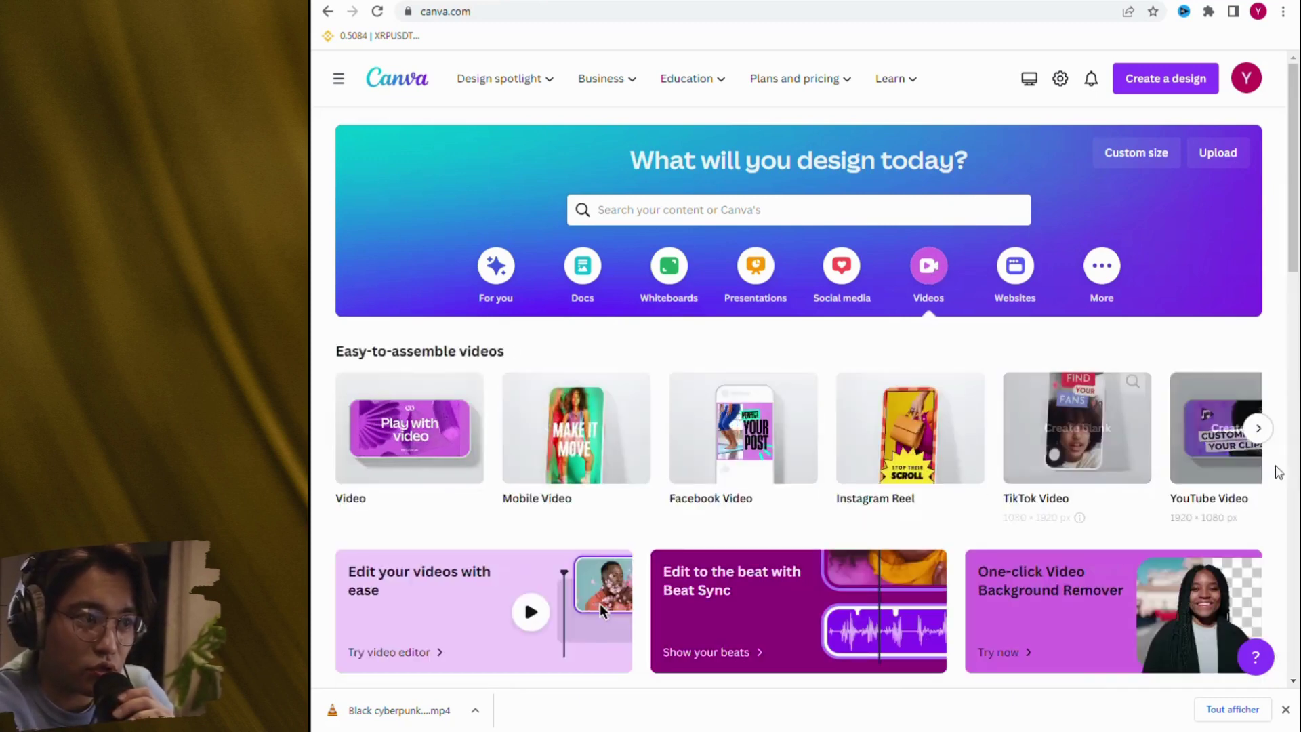
left_click(1258, 428)
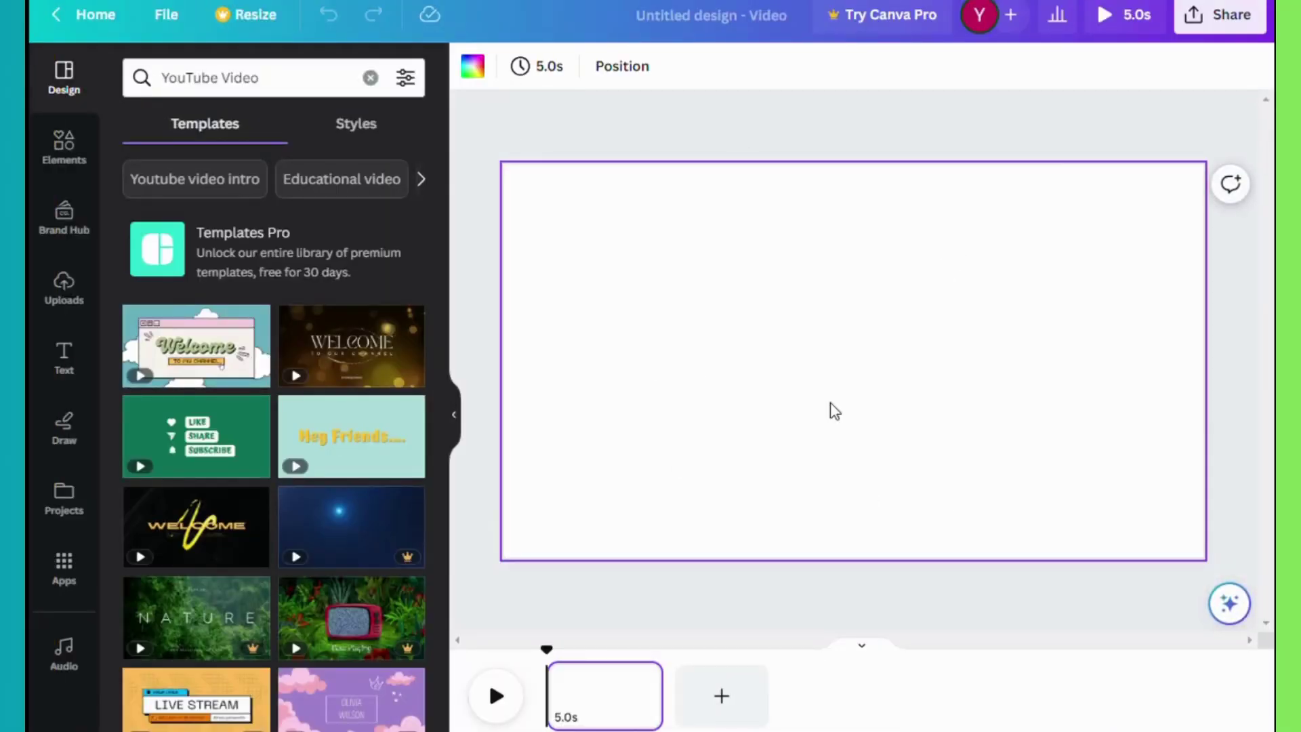
Step: Try several gradients for the page background and settle on the black-to-grey one
left_click(466, 70)
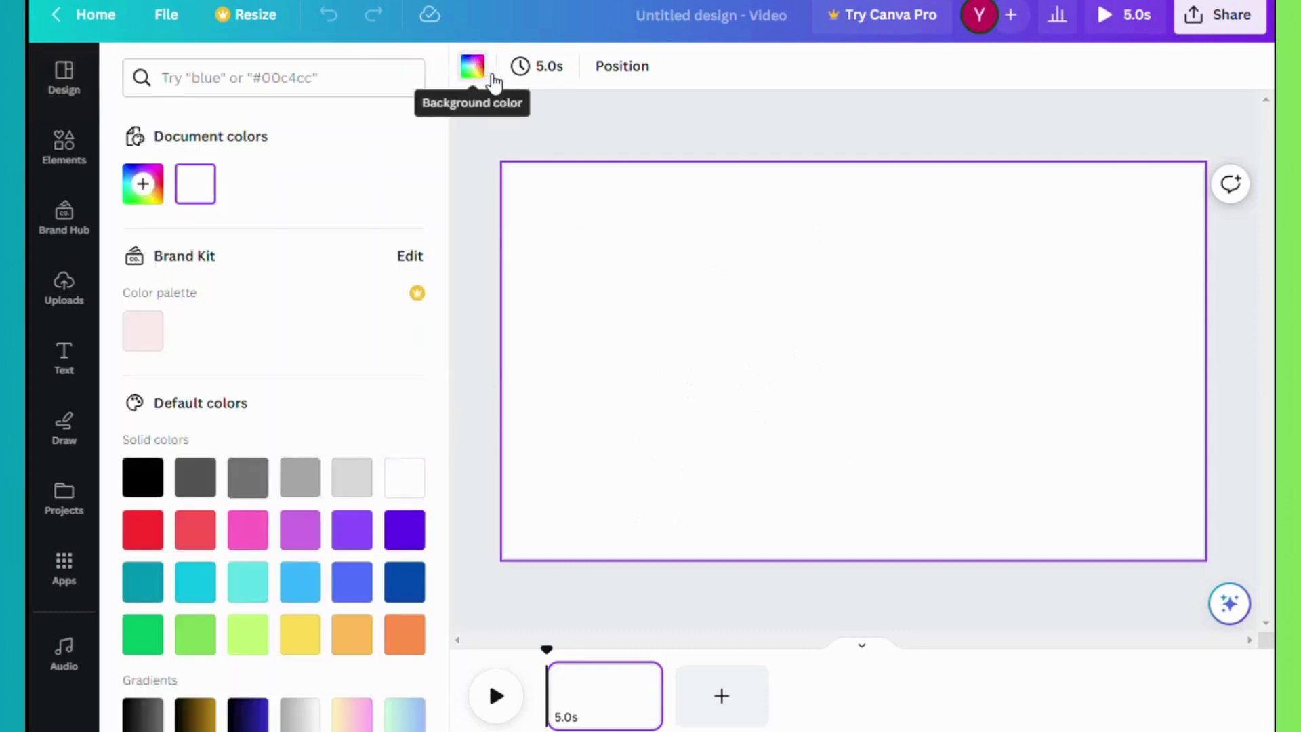
scroll(271, 563, "down", 2)
left_click(140, 598)
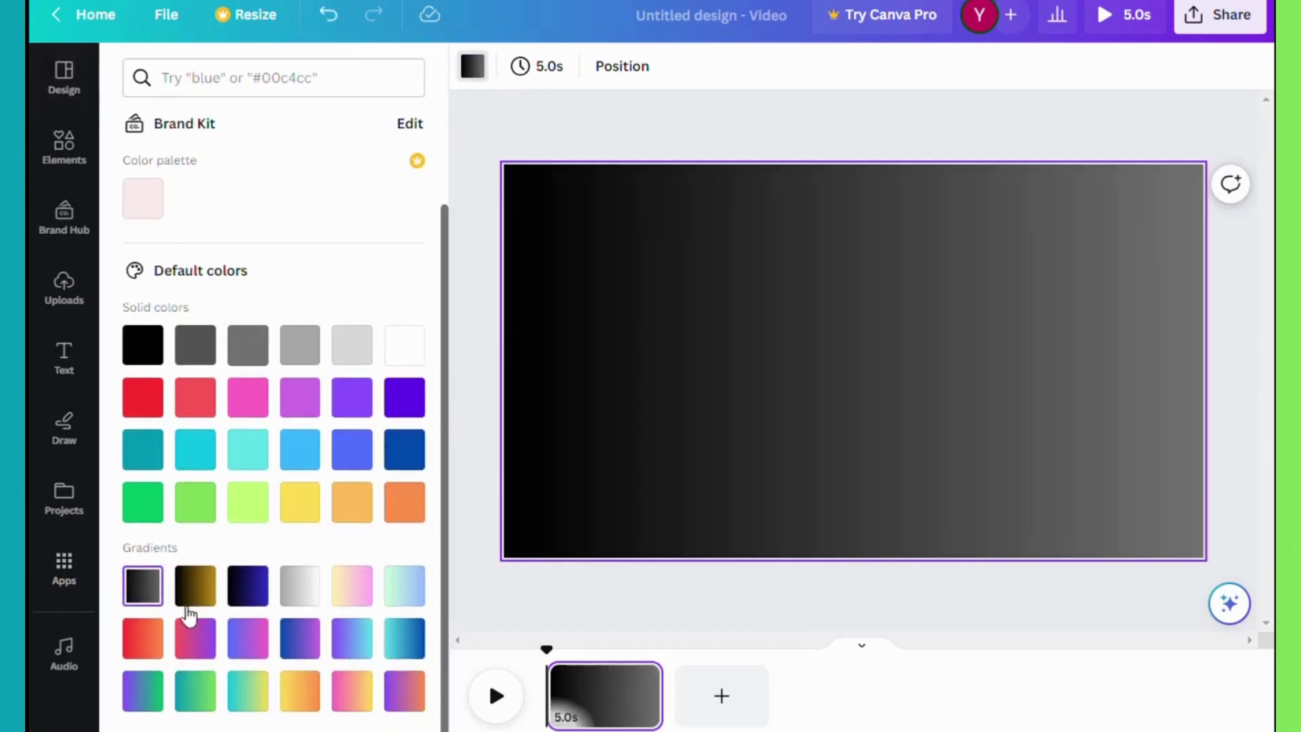
left_click(318, 594)
left_click(414, 600)
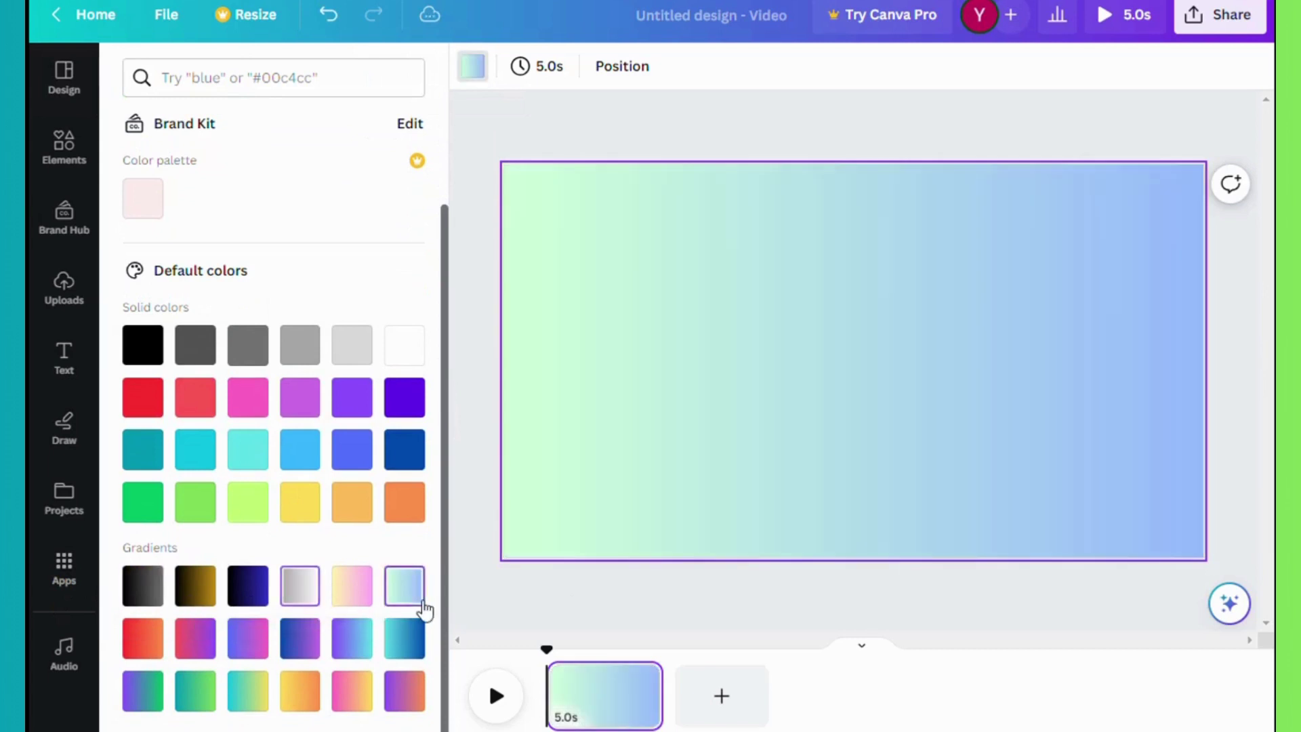
left_click(405, 690)
left_click(149, 595)
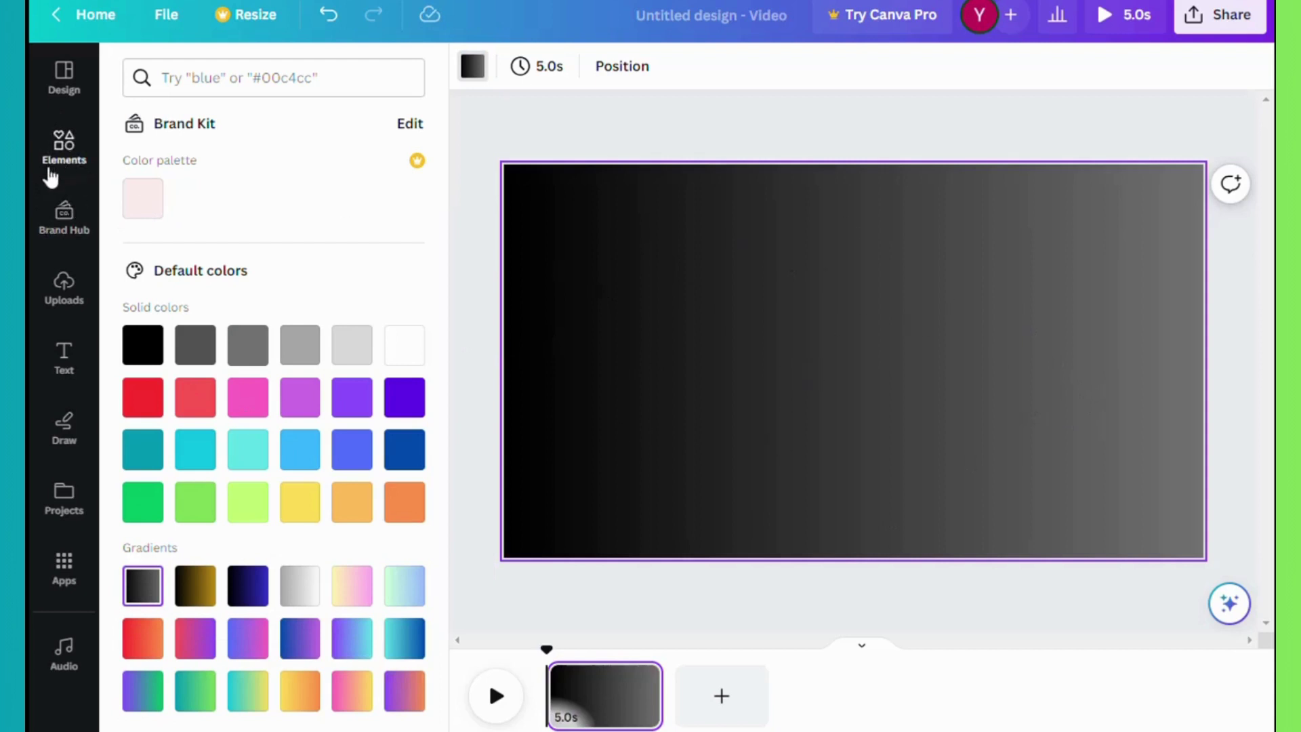
Step: Add a heading to the page and replace its text with "youtube"
left_click(74, 357)
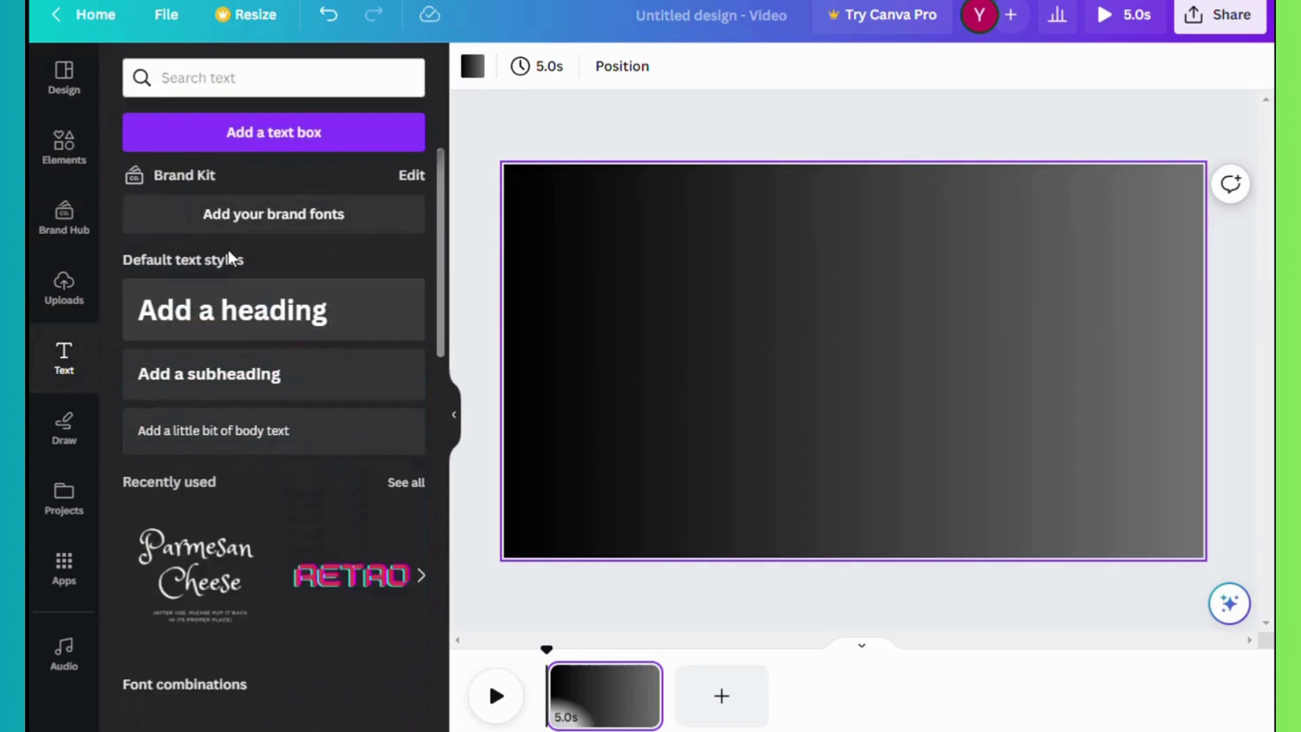
left_click(279, 328)
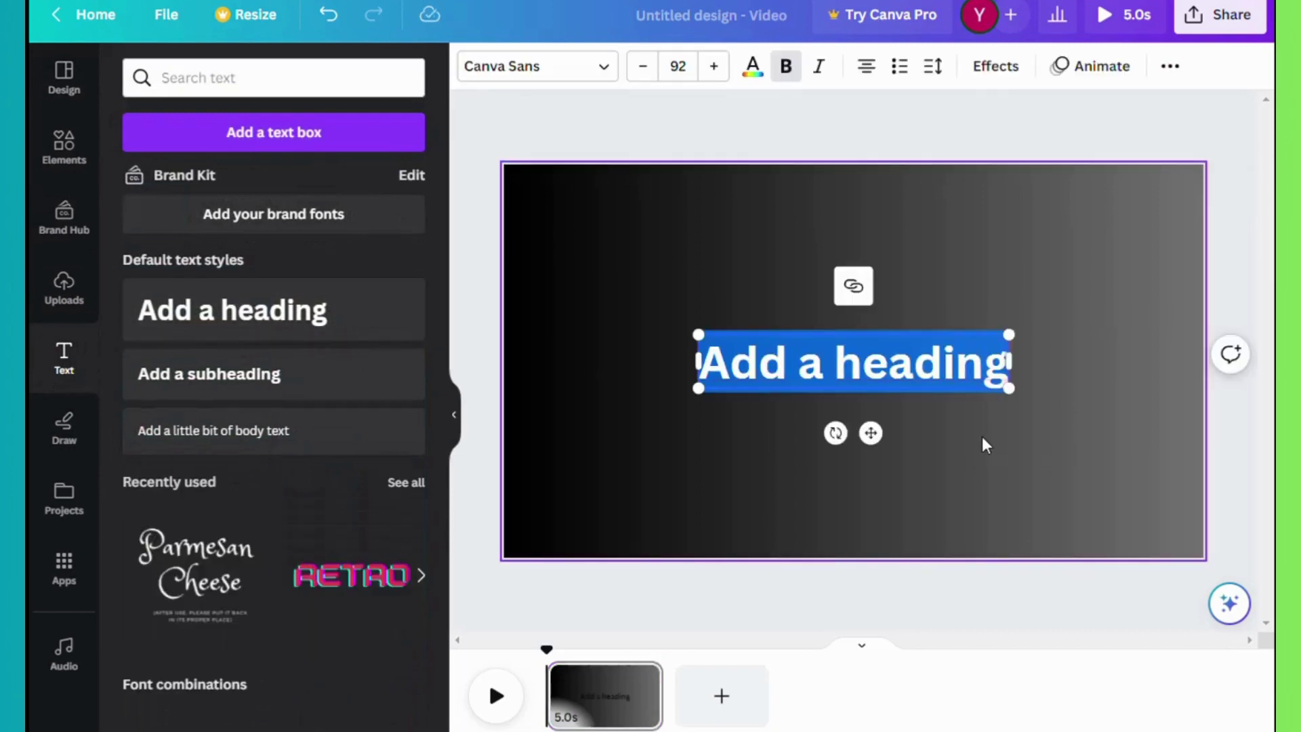
key("BackSpace")
type("yo")
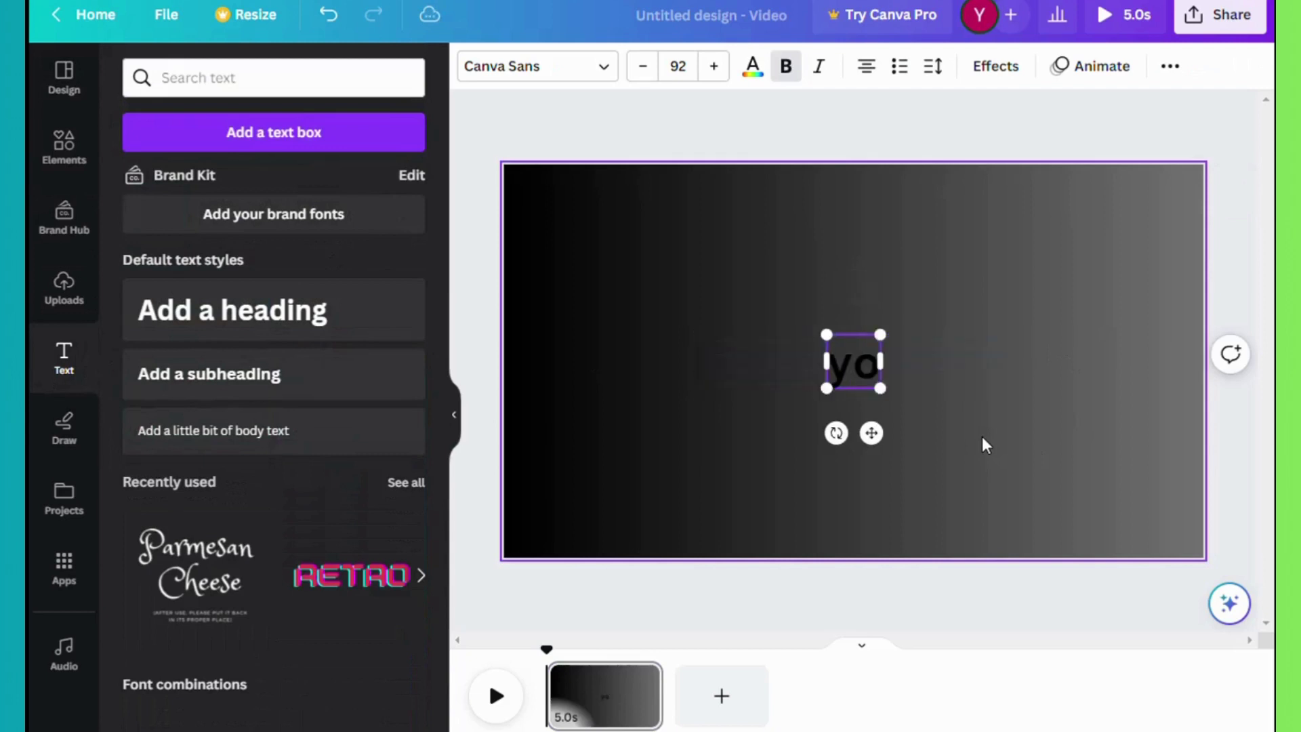
type("utube")
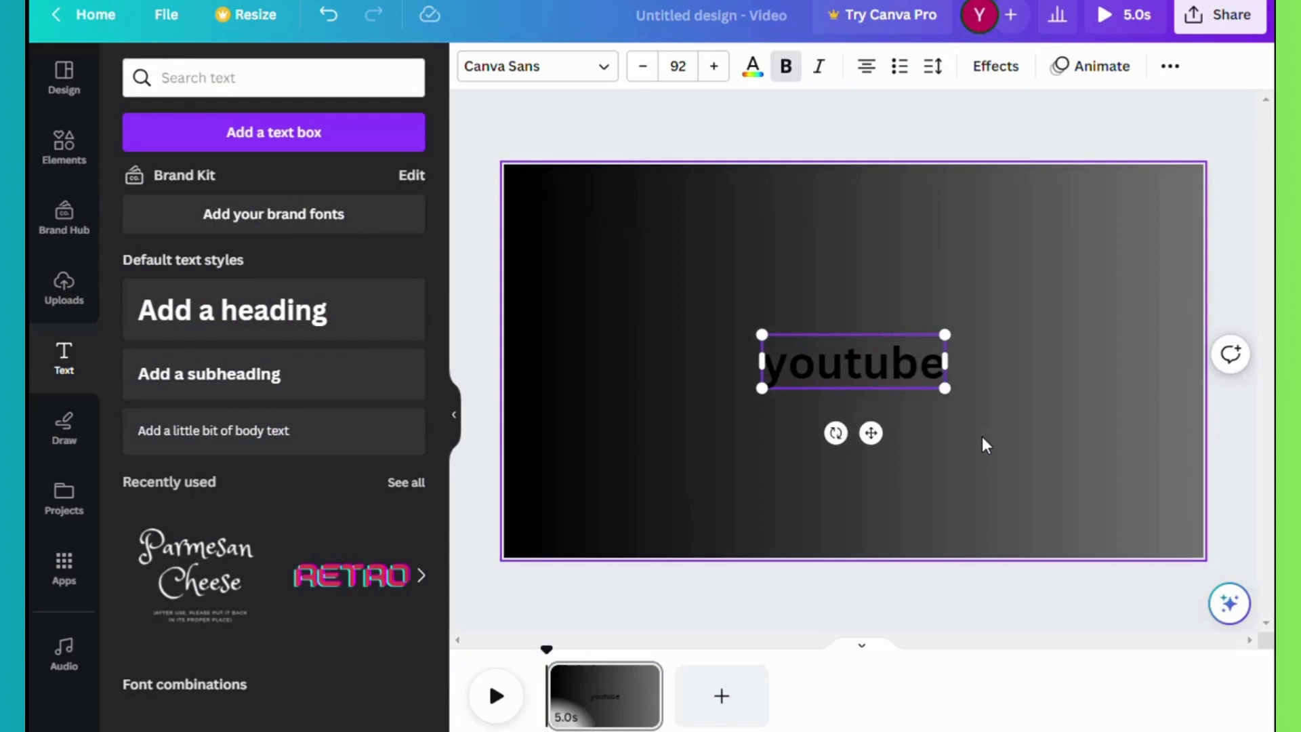
left_click(1156, 416)
Step: Change the text colour of the "youtube" heading to solid white
left_click(797, 370)
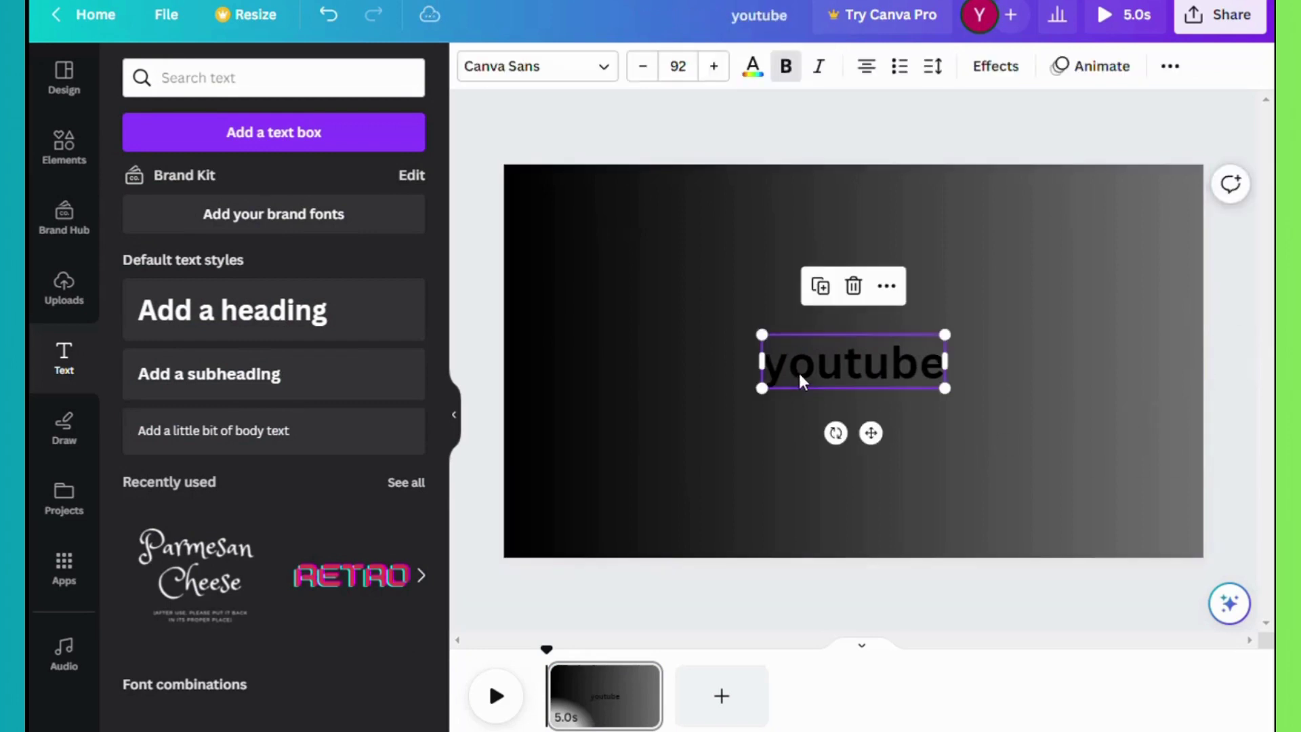
left_click(753, 68)
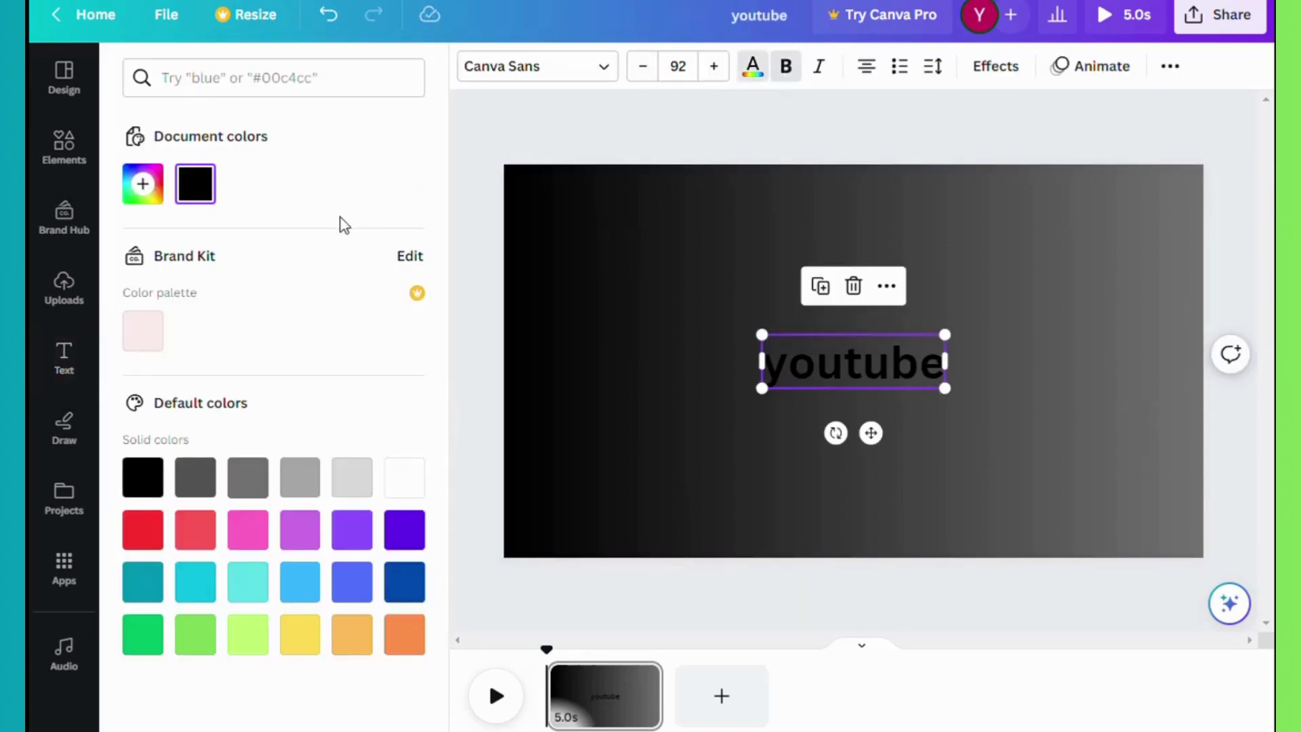
left_click(415, 483)
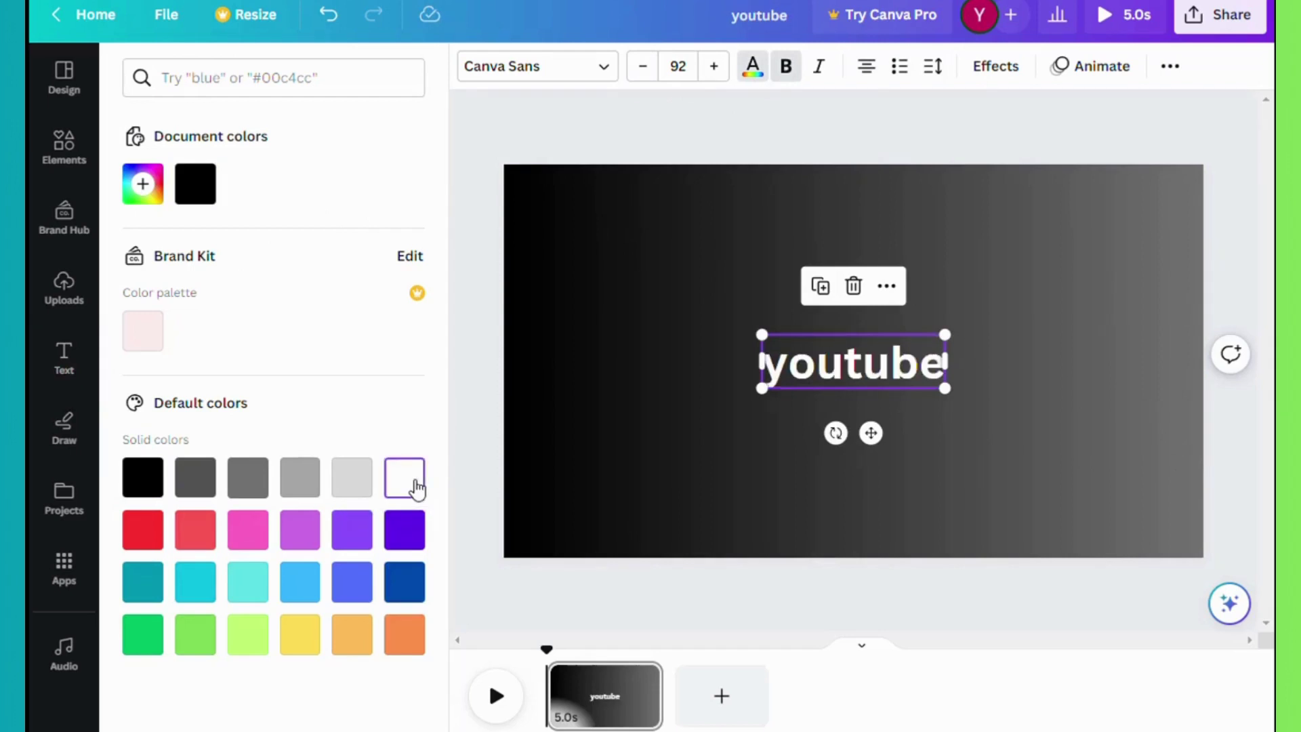
left_click(716, 437)
Step: Move the "youtube" heading to the upper part of the page, enlarge it to about size 125 and centre it horizontally
left_click(872, 367)
left_click_drag(872, 368, 877, 271)
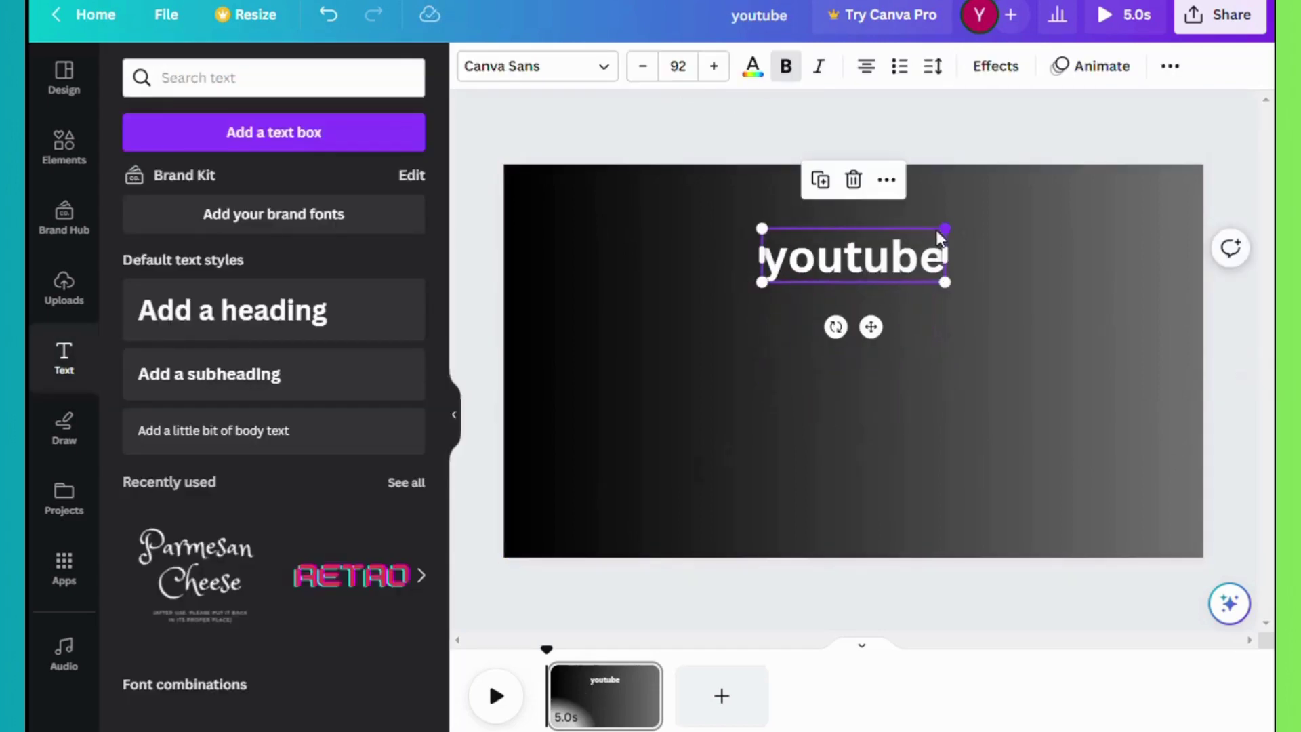
left_click_drag(942, 232, 1010, 209)
left_click(1071, 276)
left_click_drag(963, 264, 946, 272)
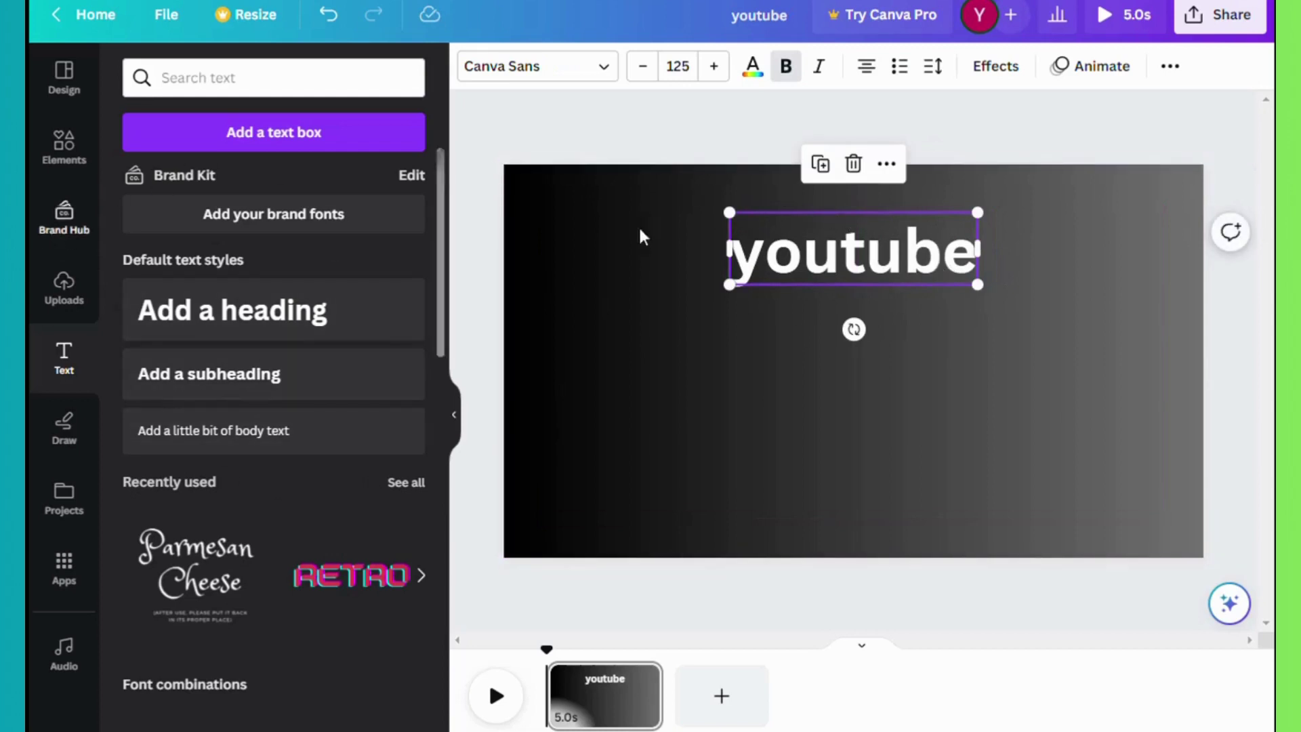
Step: Duplicate the "youtube" heading, place the copy near the page's lower edge and change its text to "content"
left_click(820, 165)
left_click_drag(870, 263, 864, 470)
double_click(861, 482)
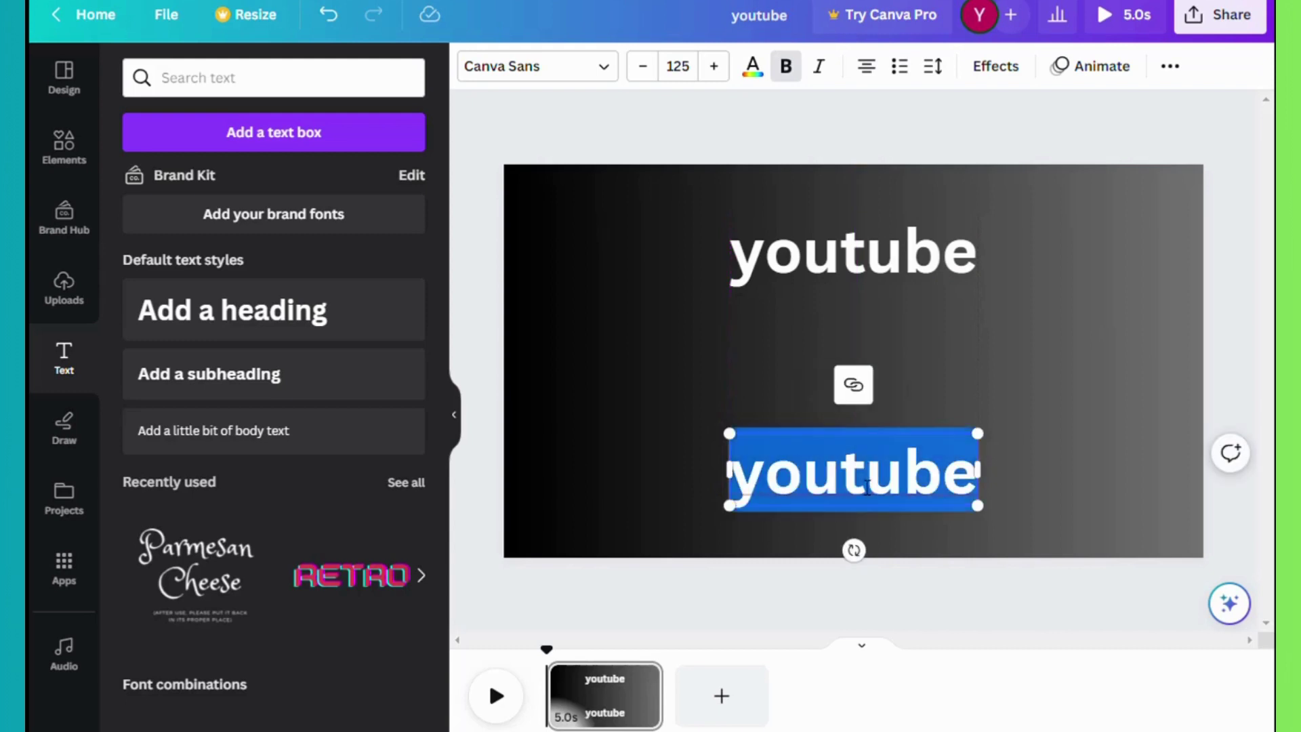
type("c")
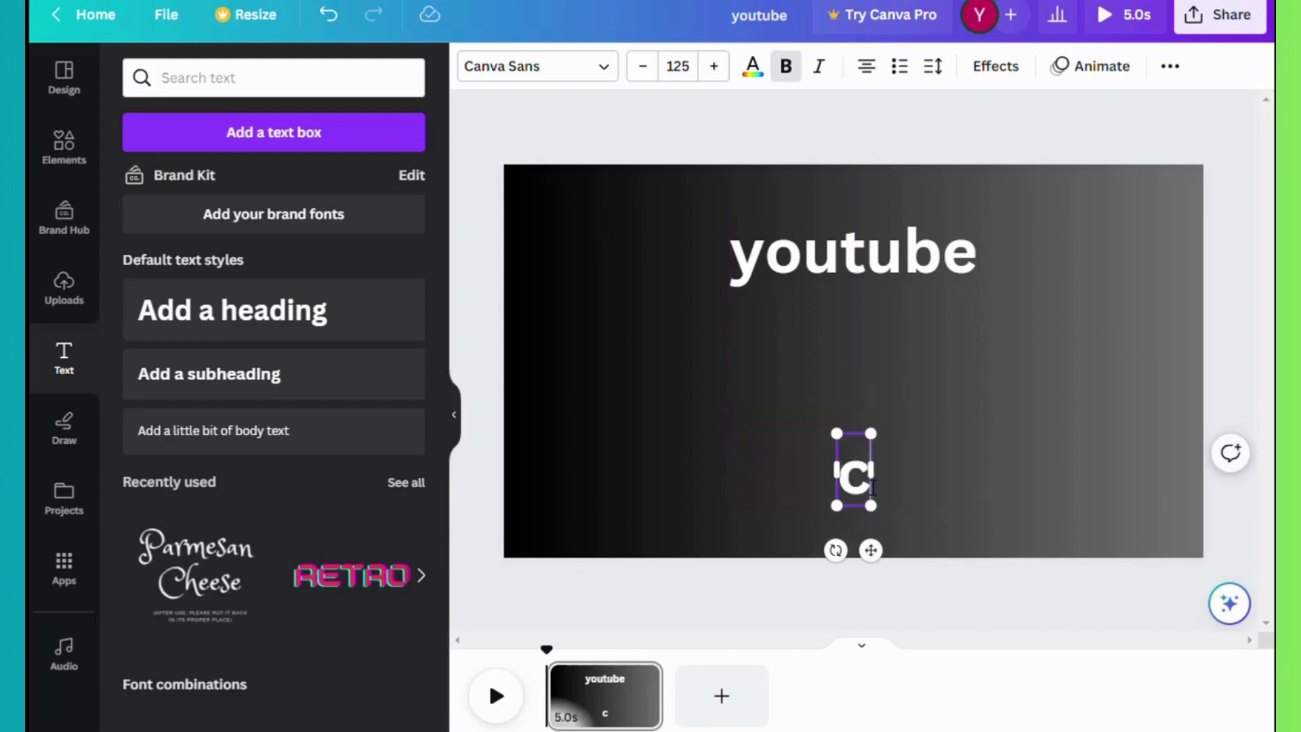
type("ontent")
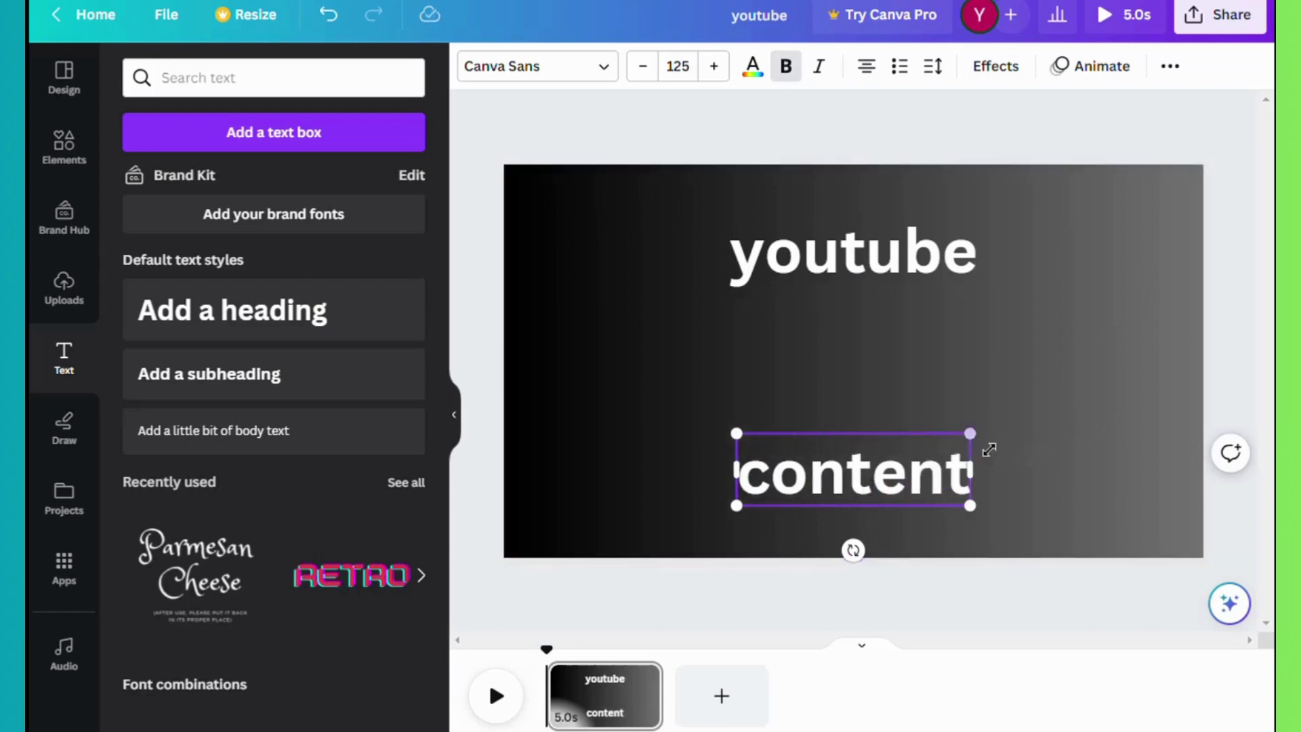
Step: Enlarge the "content" text to about size 167 and centre it horizontally on the page
left_click_drag(1002, 436, 1046, 403)
left_click(1098, 460)
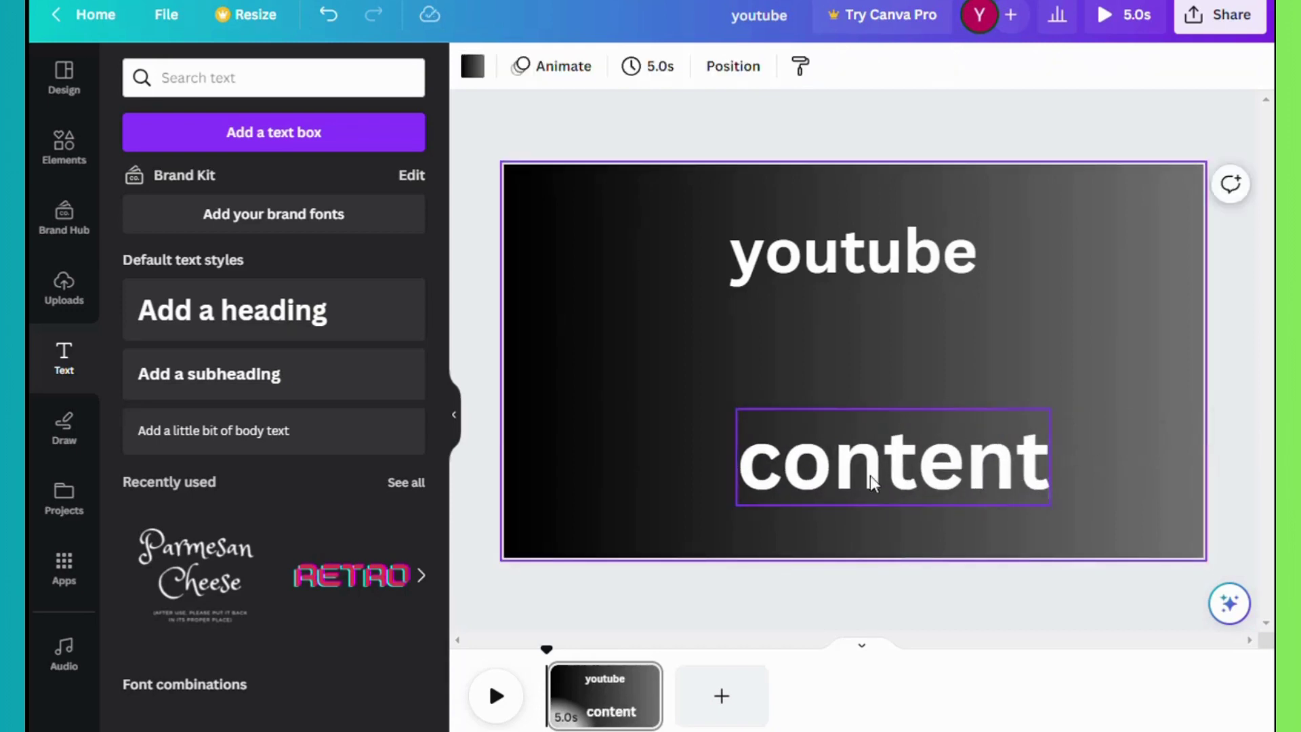
left_click_drag(908, 474, 876, 474)
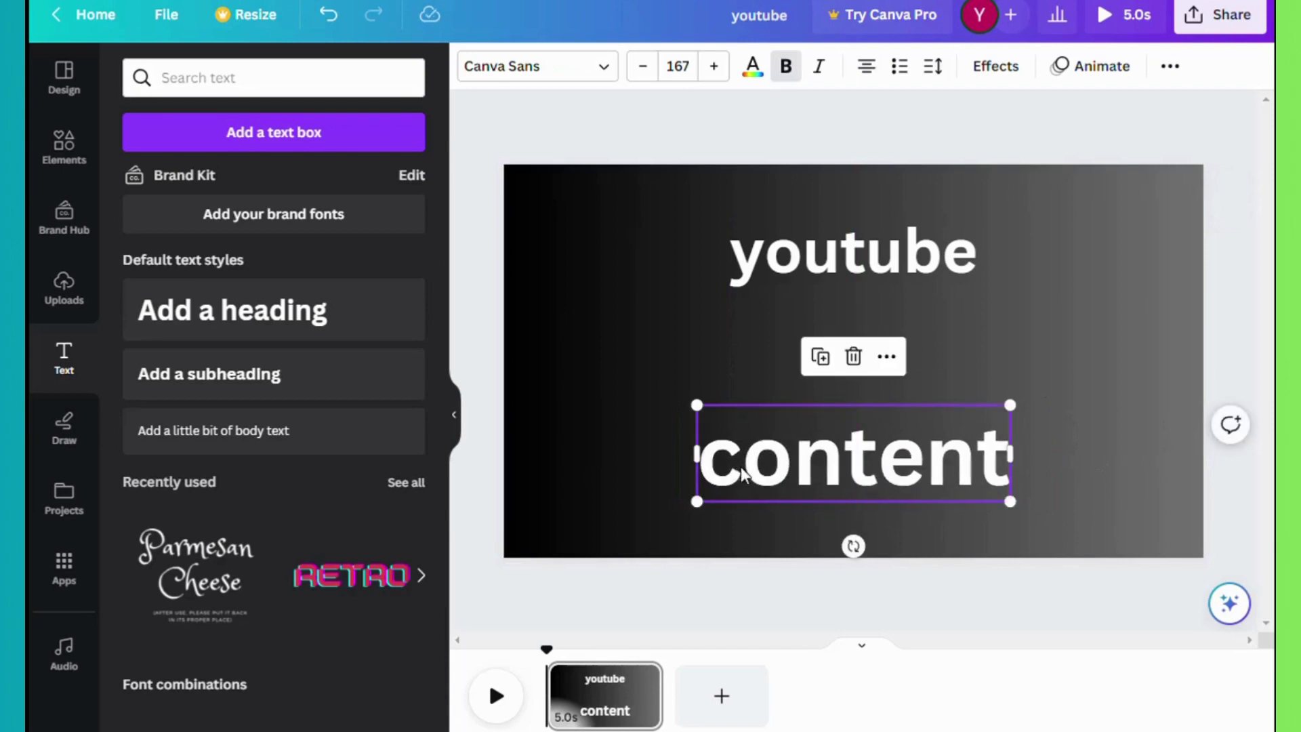
Step: Enlarge the "youtube" heading to about size 155 and centre it above "content"
left_click(868, 260)
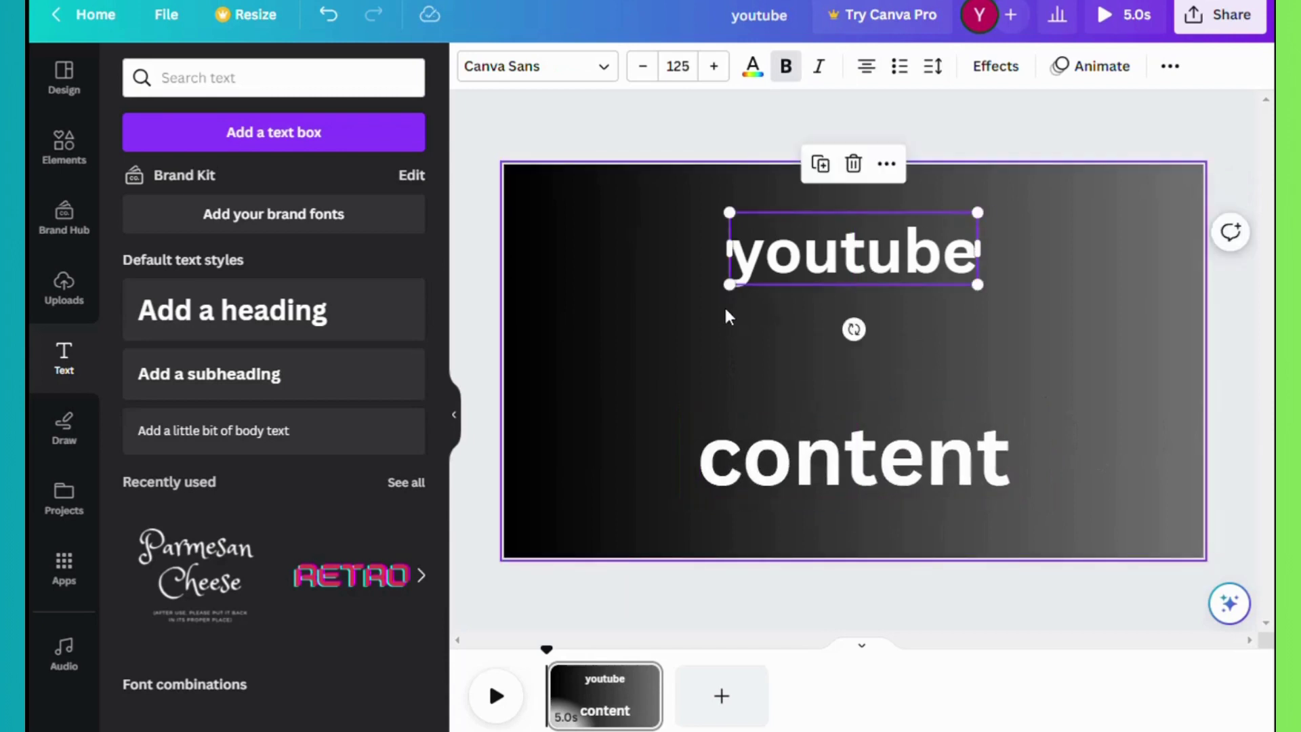
left_click_drag(731, 287, 679, 323)
left_click(1095, 267)
mouse_move(862, 262)
left_mouse_down()
mouse_move(906, 270)
mouse_move(884, 275)
left_mouse_up()
left_click(1157, 339)
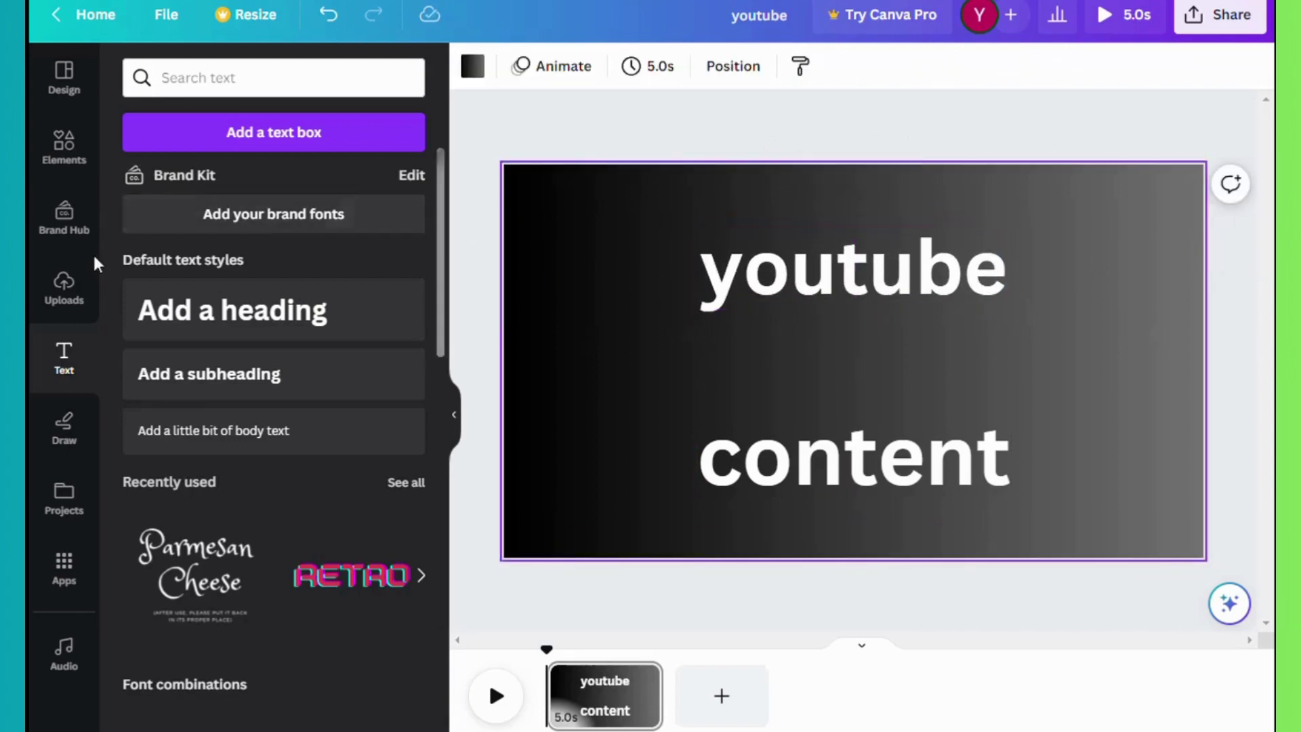
Step: Search the elements for "equal" and show all of the graphics results
left_click(86, 139)
left_click(203, 85)
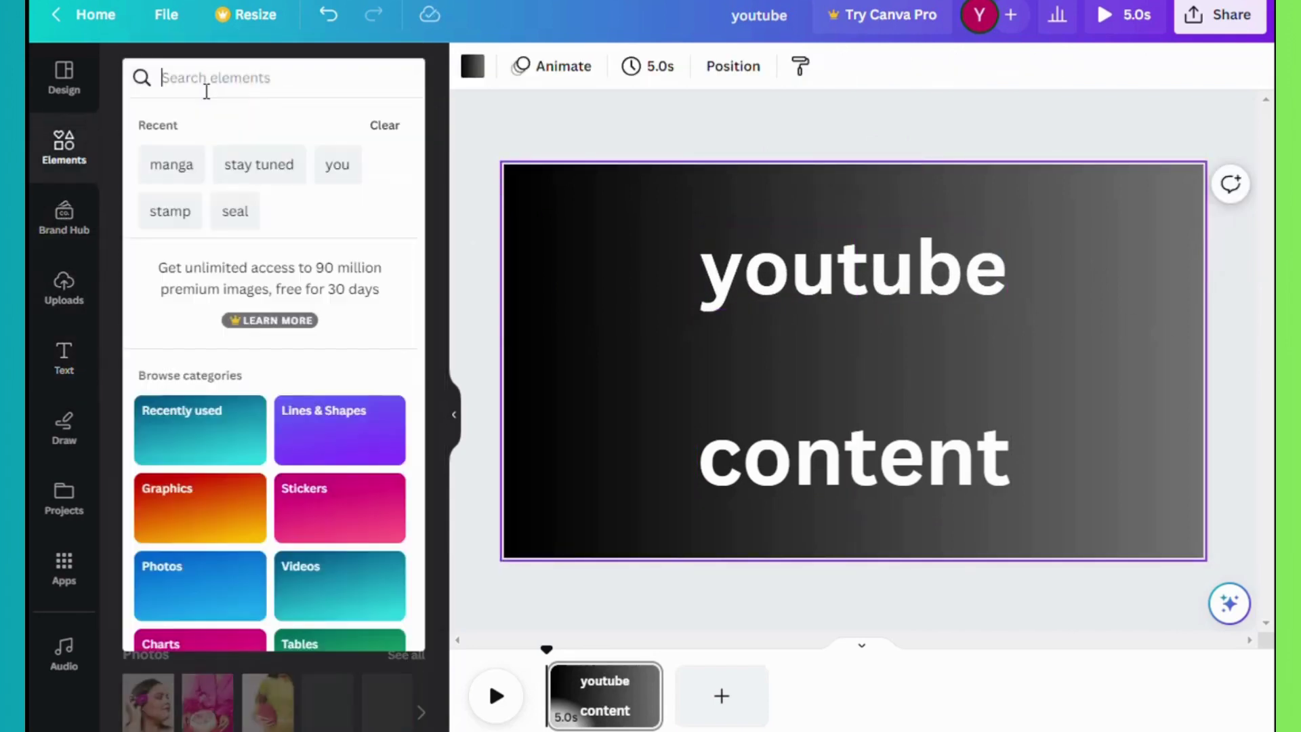
type("eq")
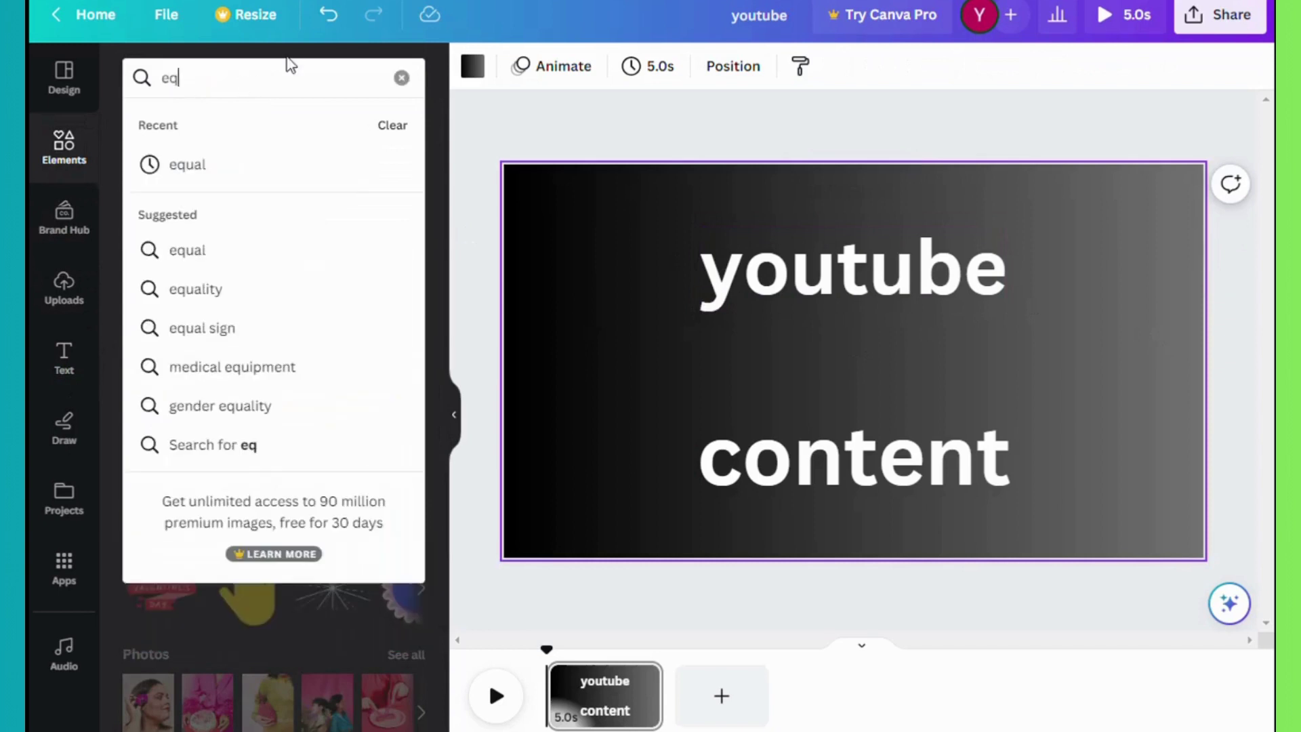
left_click(204, 168)
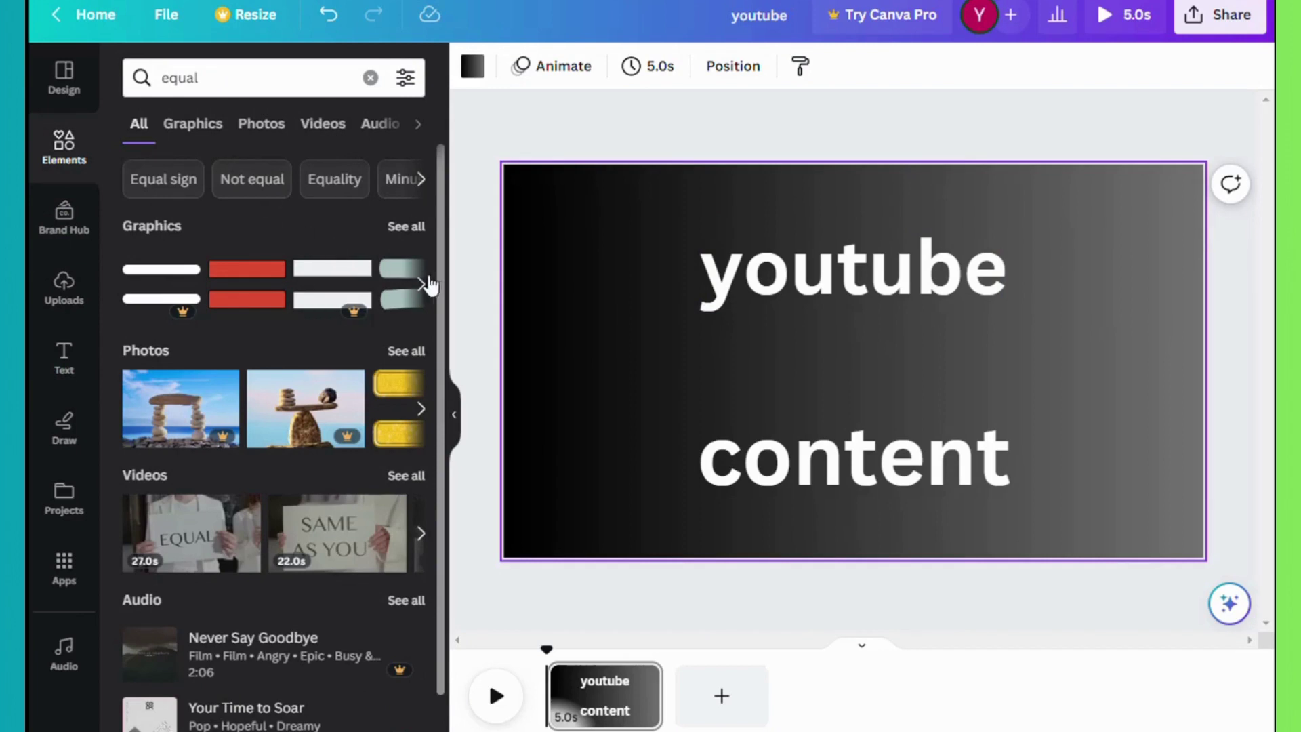
left_click(419, 284)
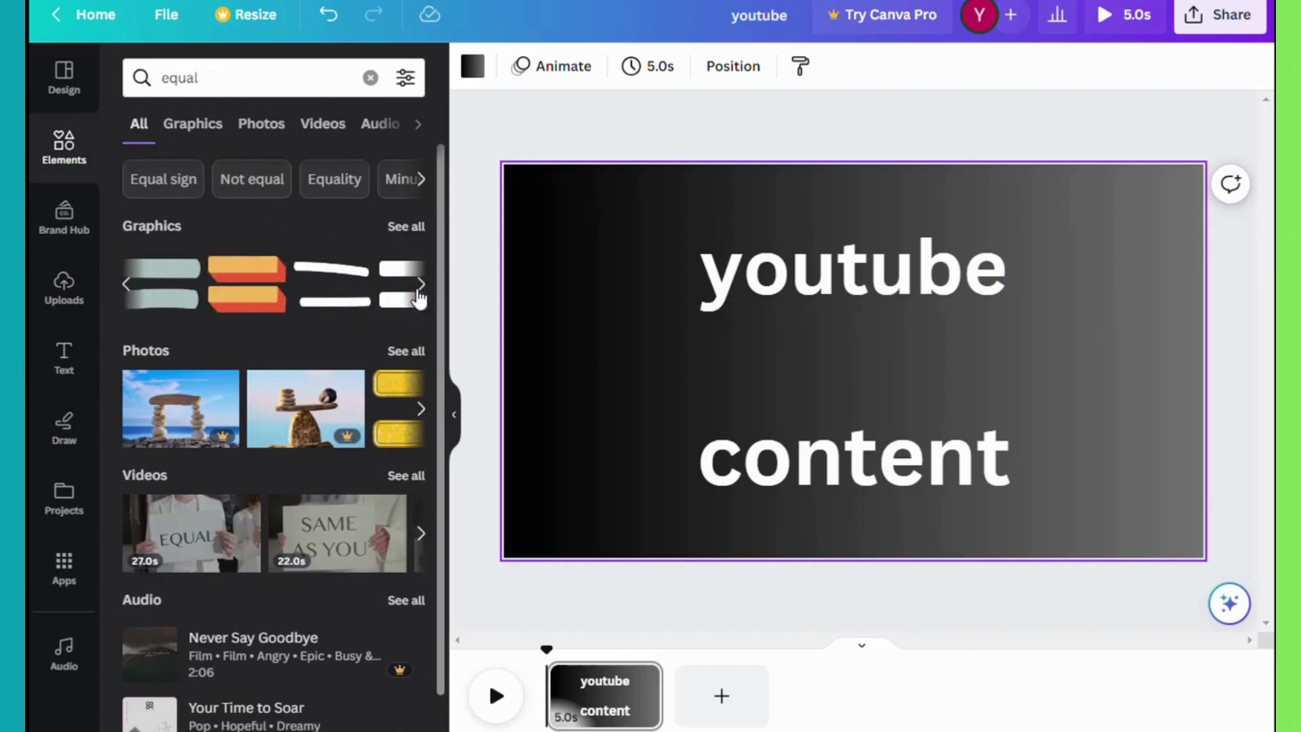
left_click(420, 284)
left_click(420, 285)
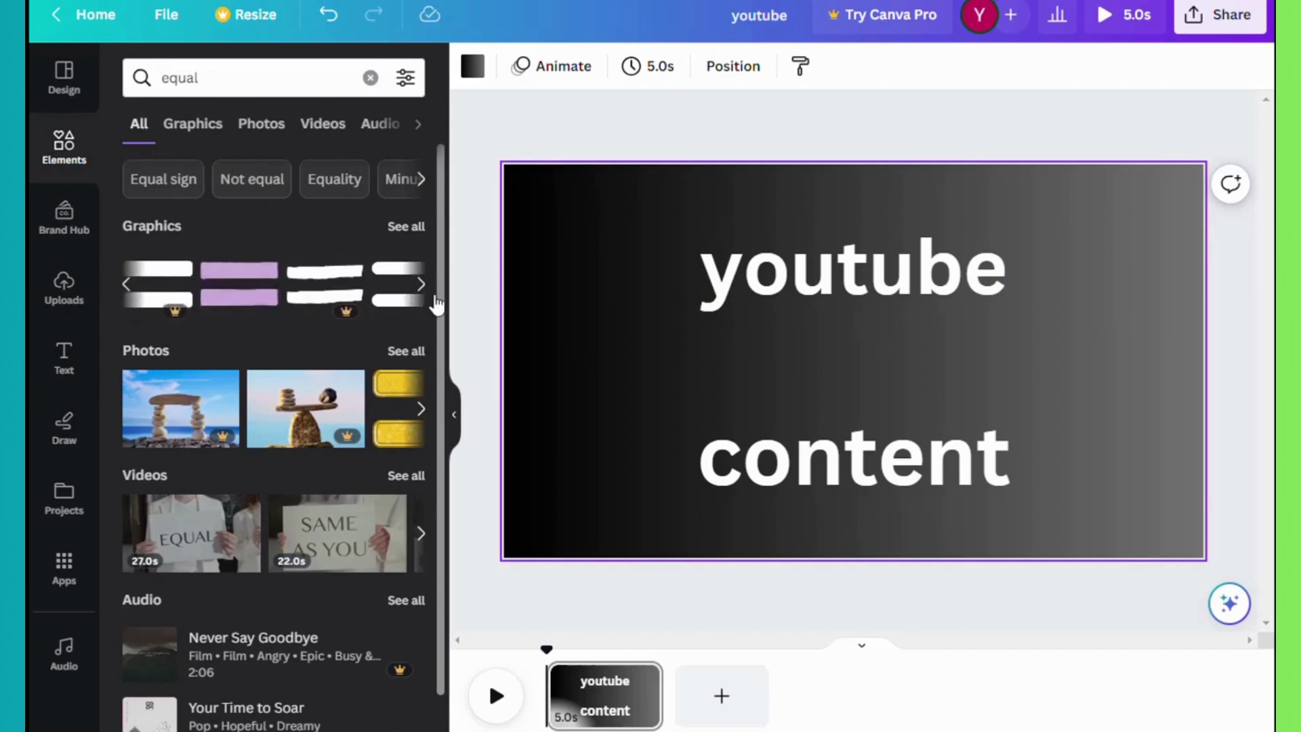
left_click(419, 286)
left_click(400, 290)
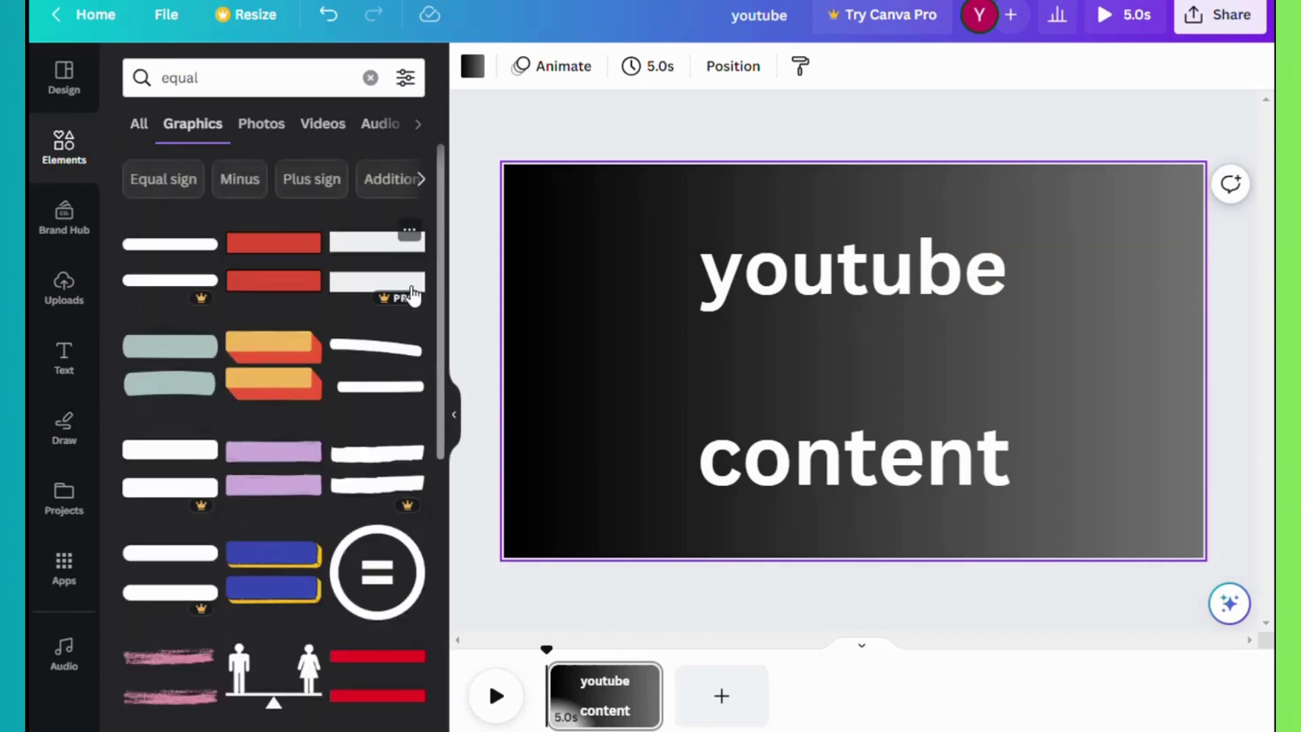
Step: Browse the "equal" graphics and add the 3D orange-and-red equals sign to the page
scroll(275, 405, "down", 3)
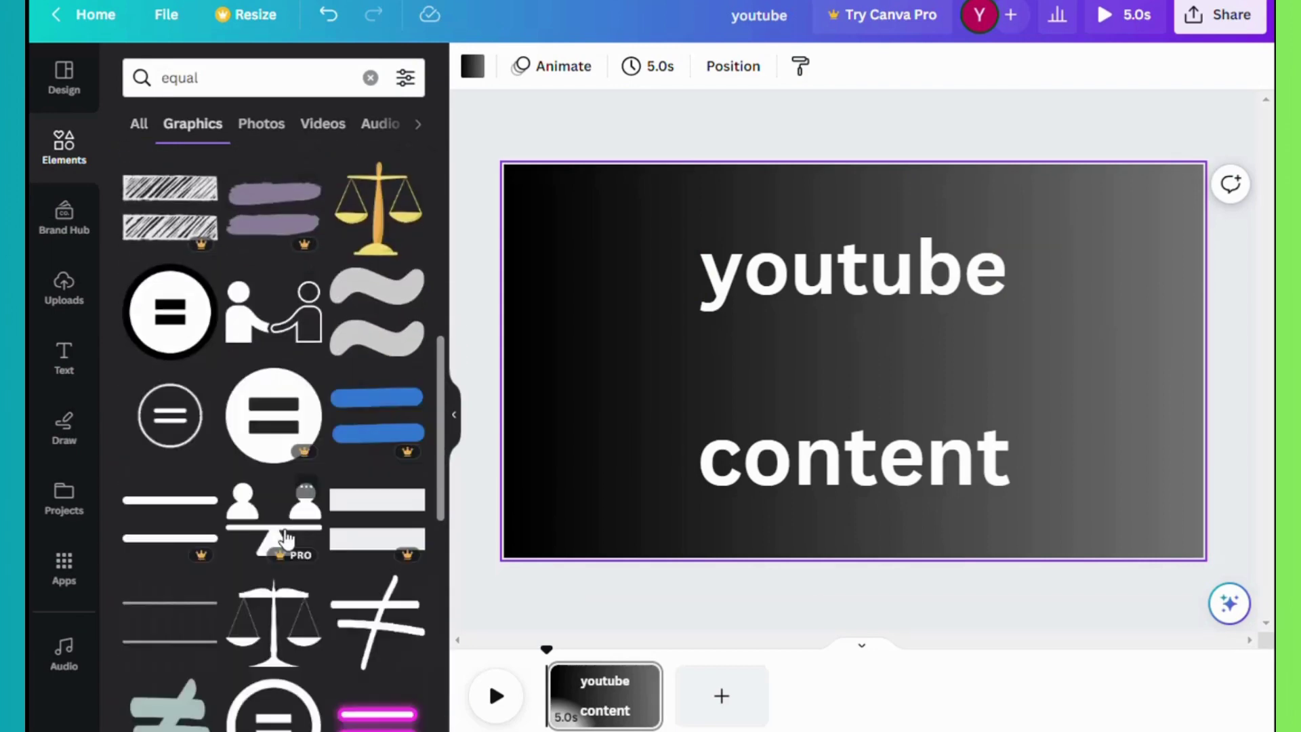
scroll(285, 539, "down", 8)
scroll(403, 371, "up", 4)
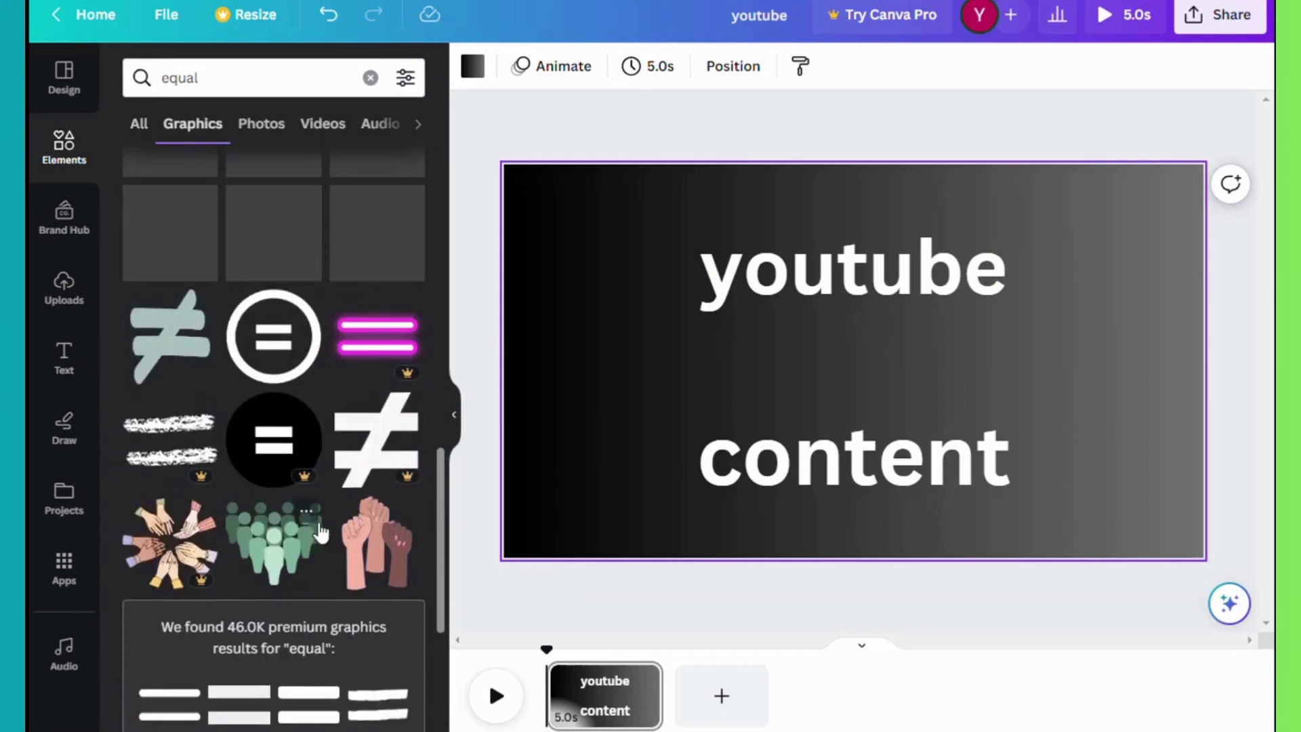
scroll(230, 440, "down", 5)
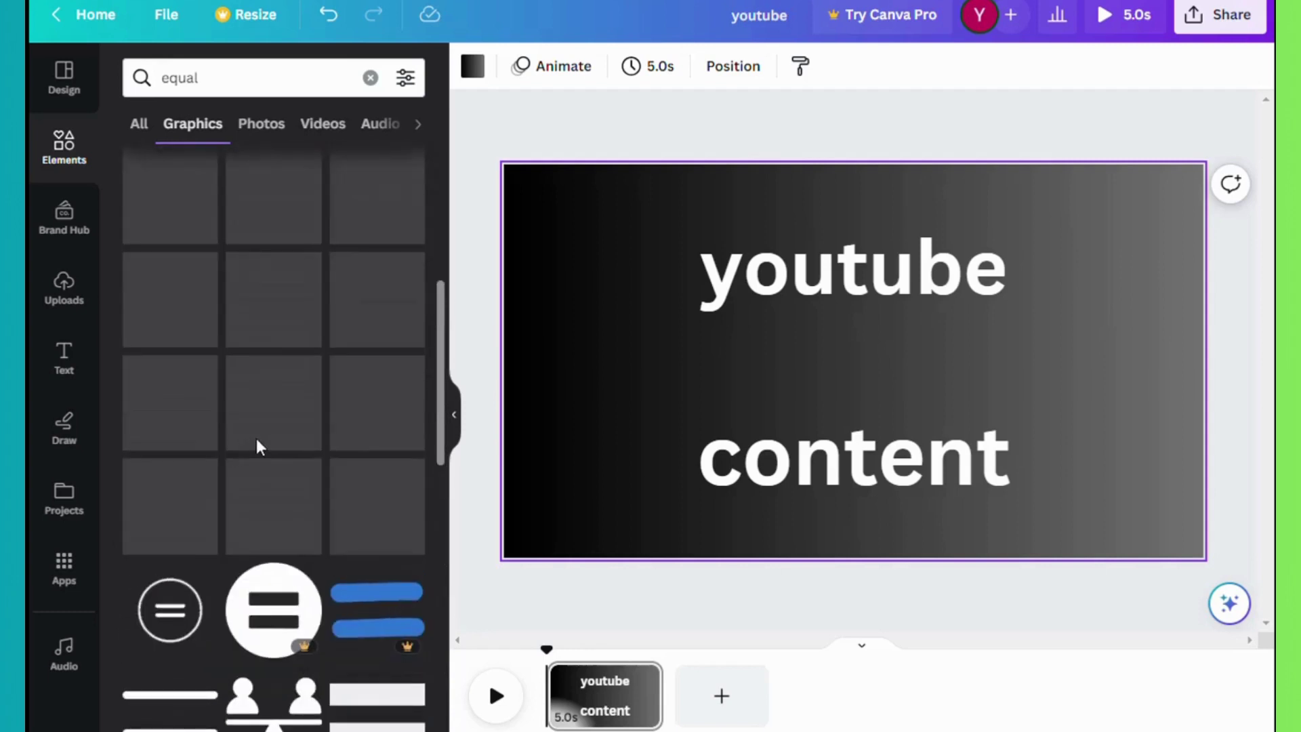
scroll(263, 616, "up", 7)
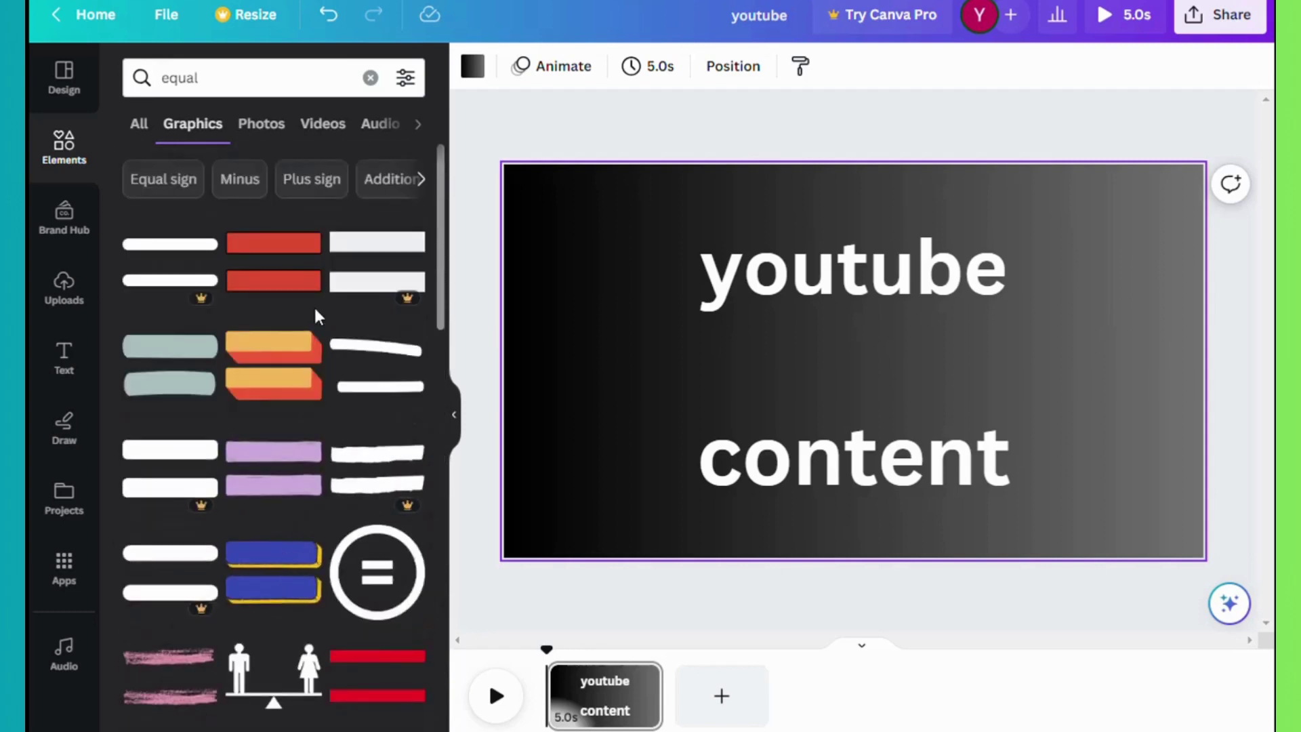
left_click(266, 382)
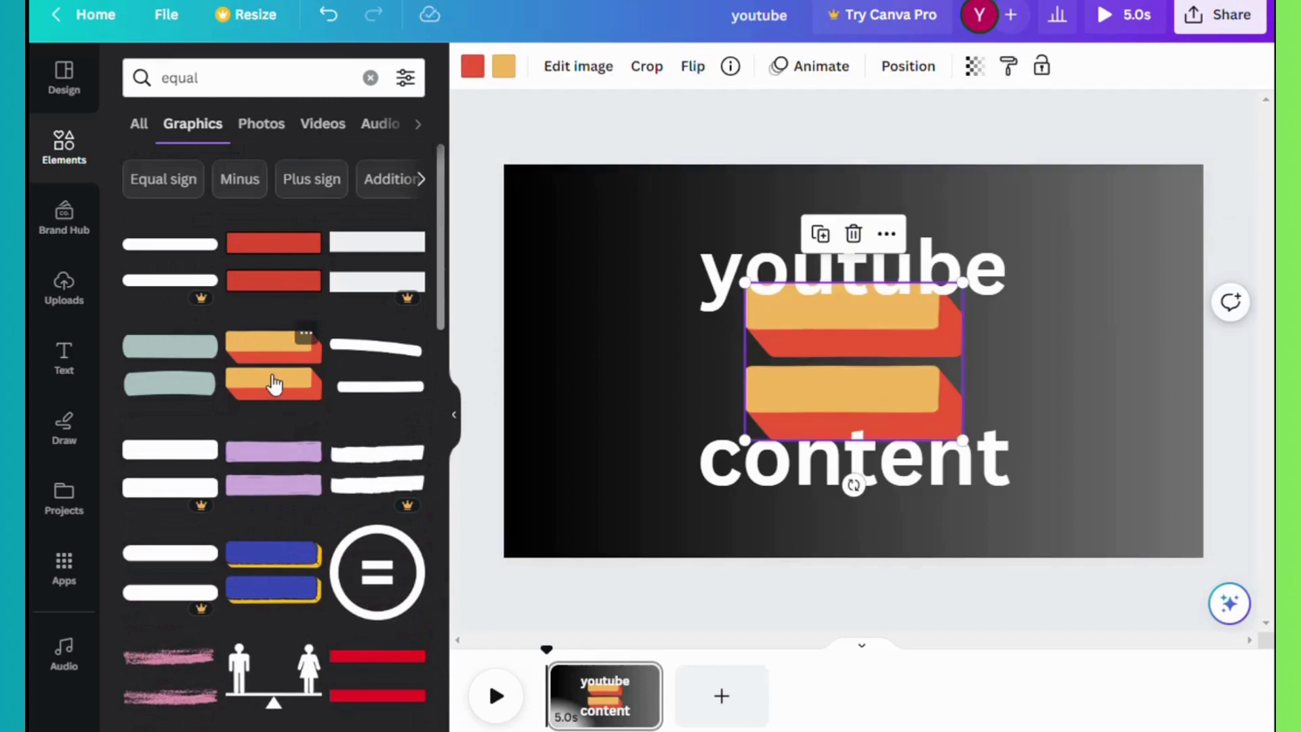
Step: Shrink the equals sign, centre it between the two words and move "youtube" up slightly to make room
left_click_drag(976, 452, 884, 391)
left_click_drag(822, 354, 860, 380)
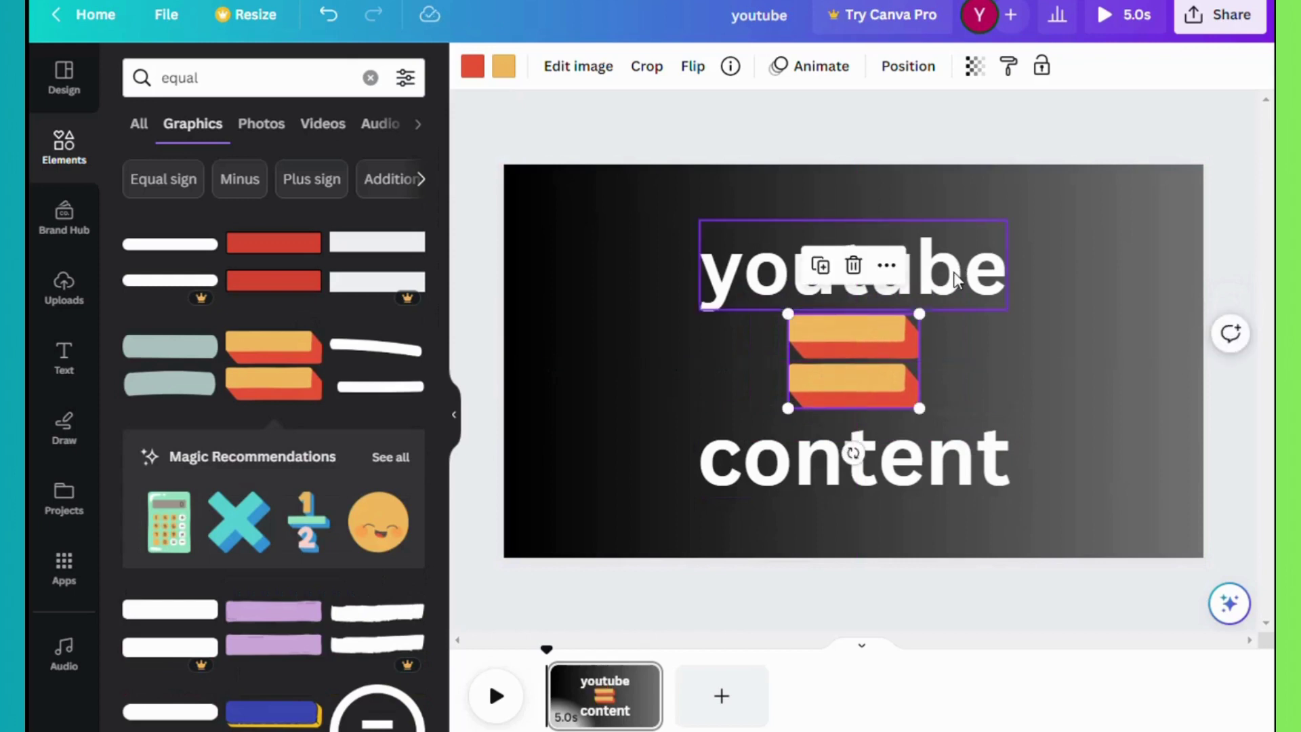
mouse_move(955, 279)
left_mouse_down()
mouse_move(986, 258)
mouse_move(964, 265)
left_mouse_up()
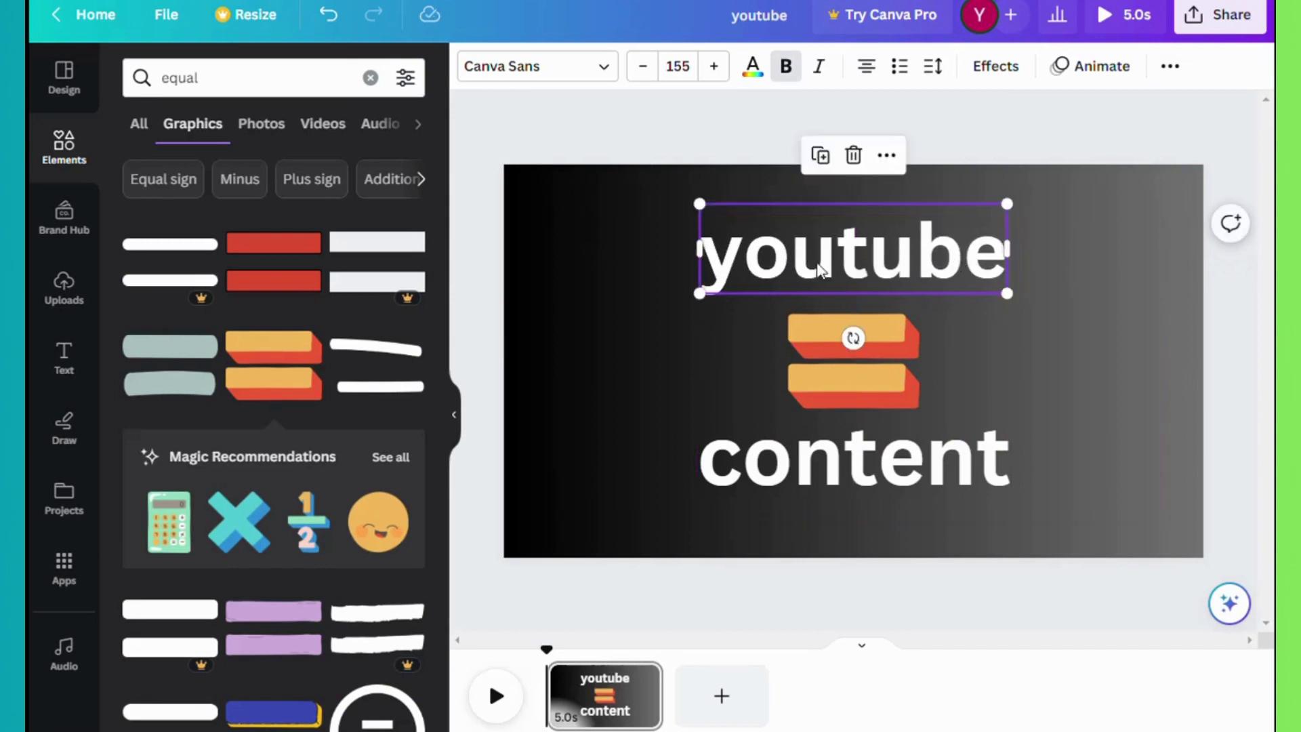
Step: Move the word "content" down slightly to leave more space below the equals sign
left_click(1129, 348)
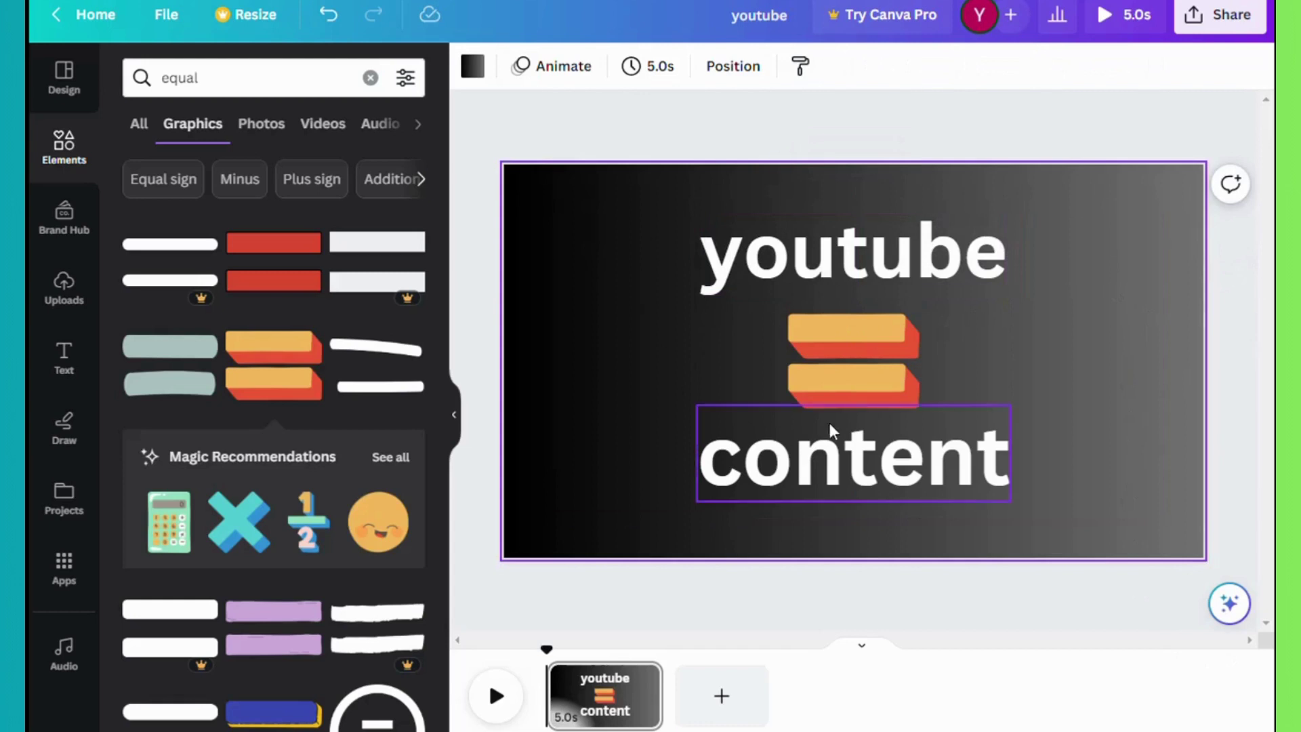
left_click_drag(845, 466, 855, 488)
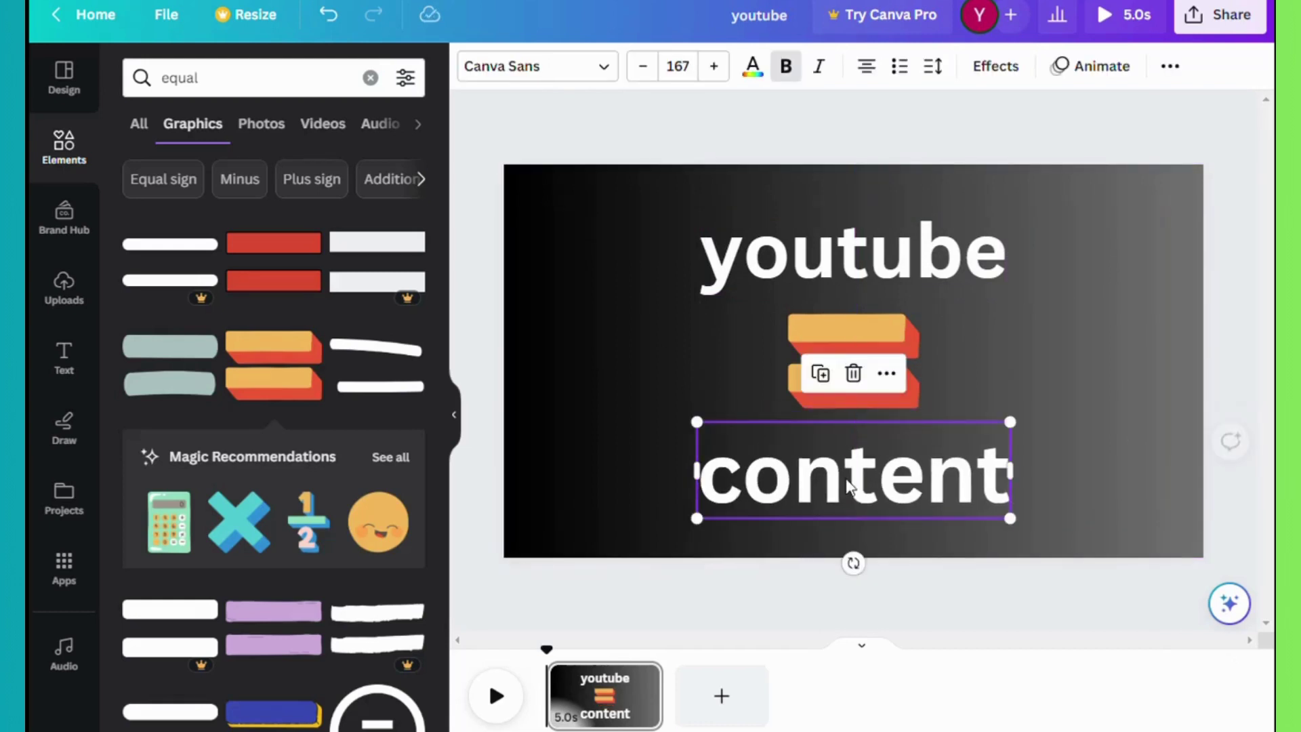
left_click(1150, 404)
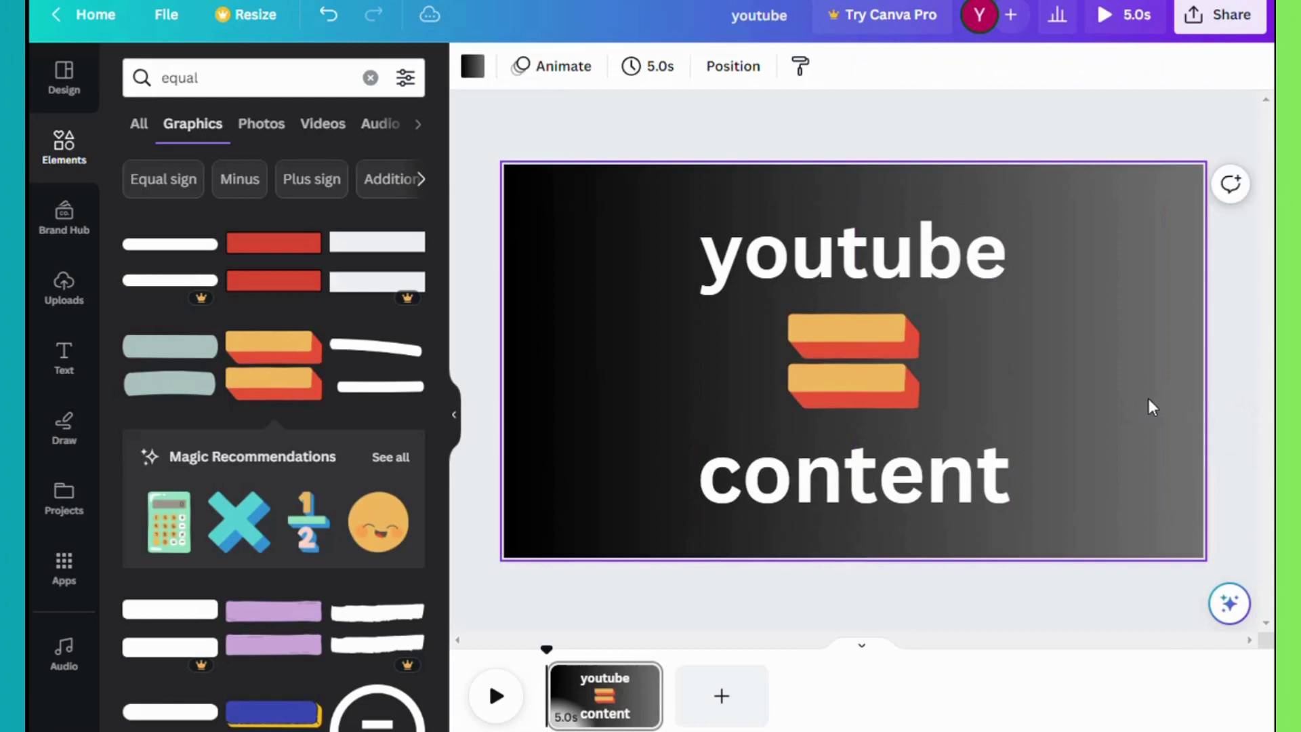
Step: Show the timing of the "youtube" heading and trim it to start slightly after the page begins and end just before it finishes
left_click(790, 268)
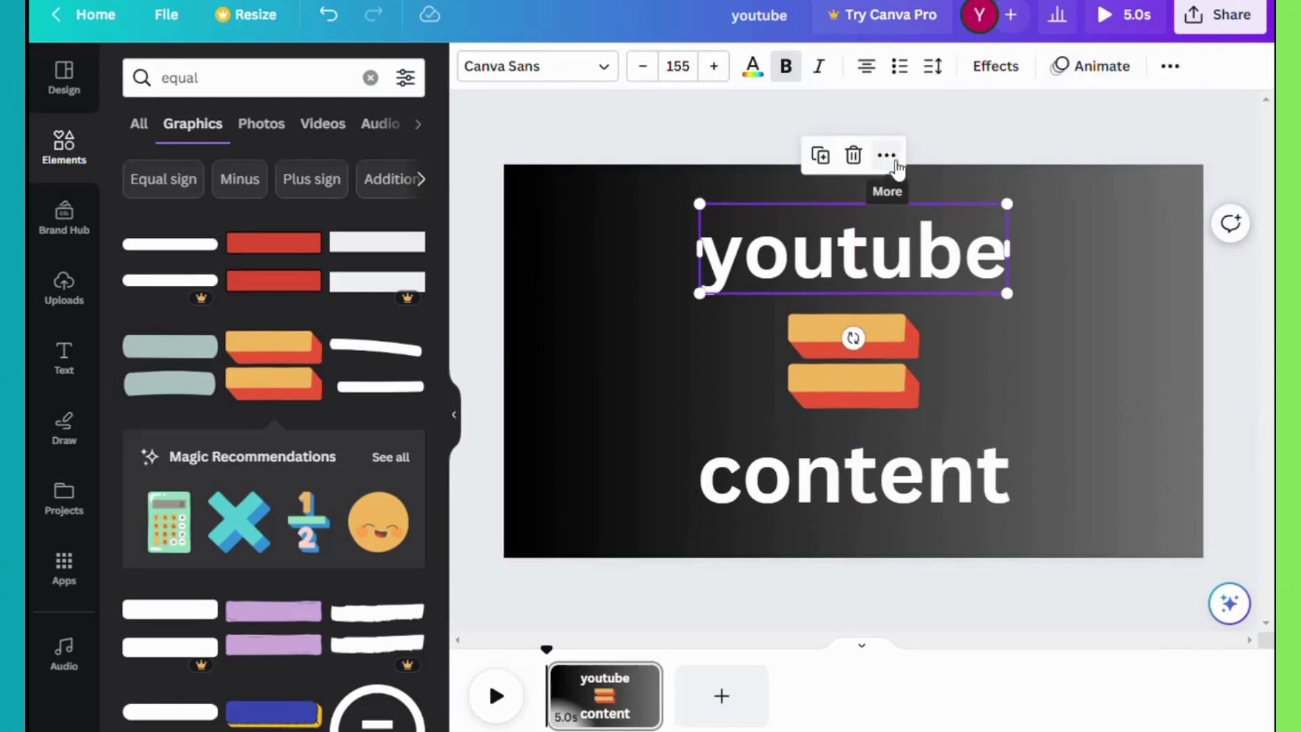
left_click(888, 157)
left_click(944, 395)
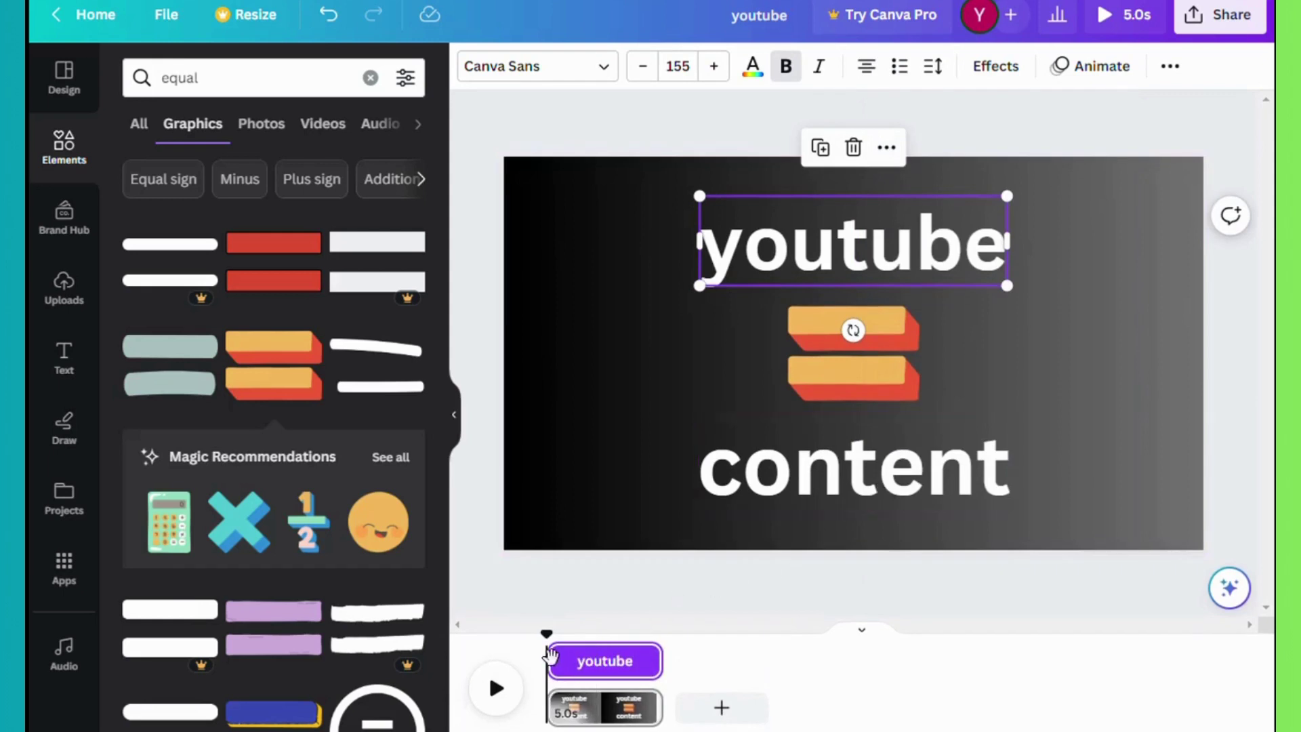
mouse_move(564, 669)
left_mouse_down()
mouse_move(584, 670)
mouse_move(568, 666)
left_mouse_up()
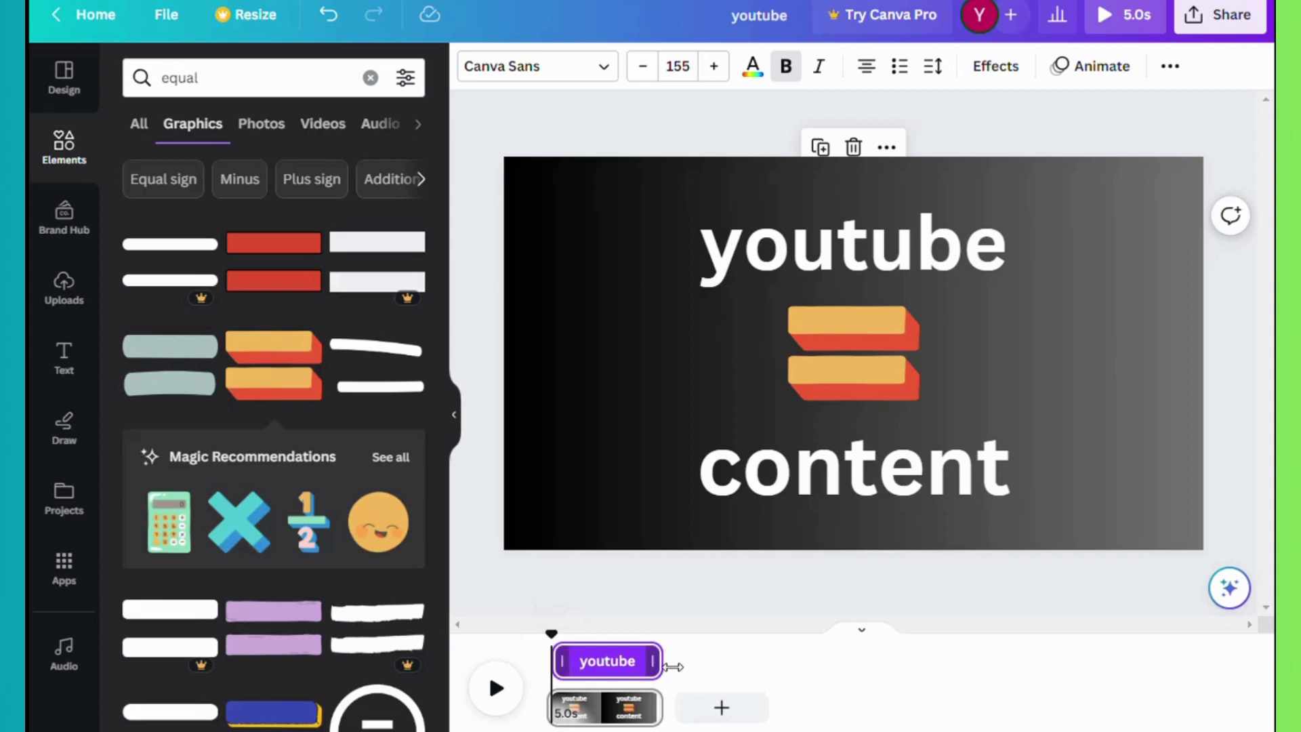
left_click_drag(670, 667, 668, 664)
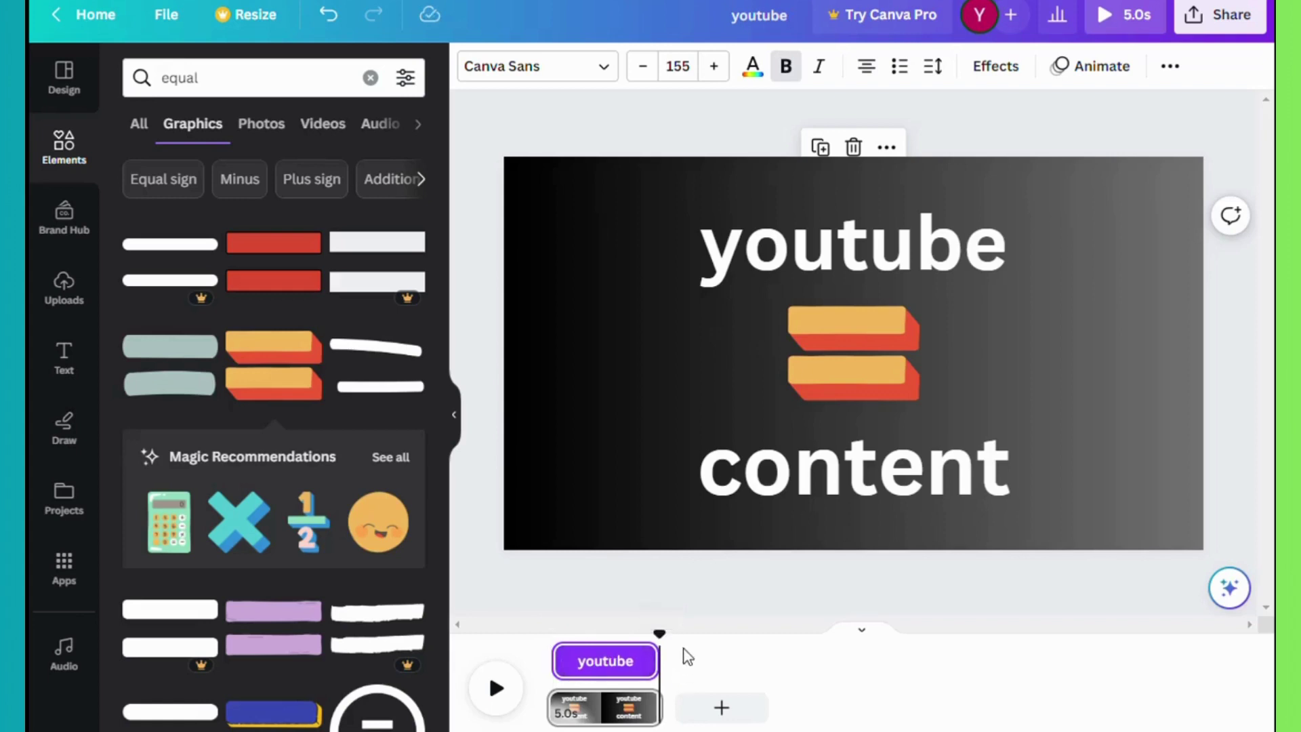
Step: Browse the text animations and apply Stomp to the "youtube" heading
left_click(994, 66)
left_click(1091, 68)
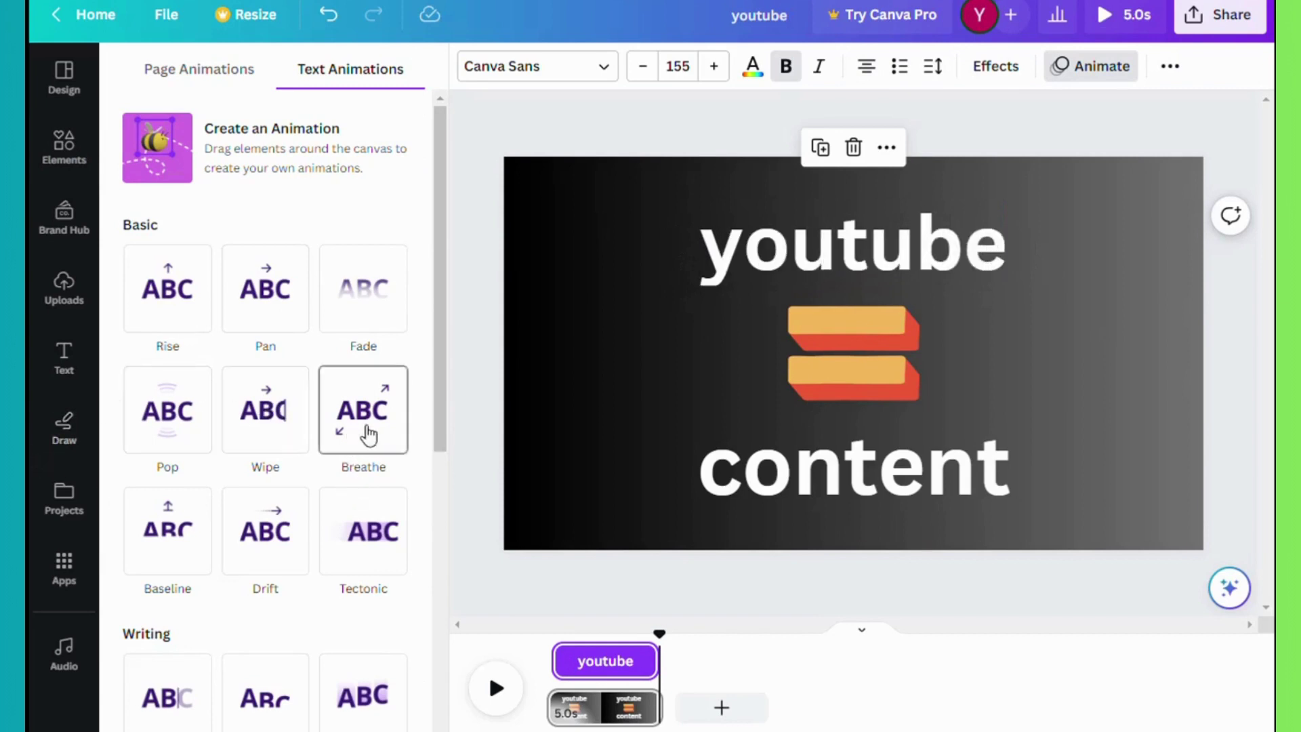
scroll(308, 528, "down", 6)
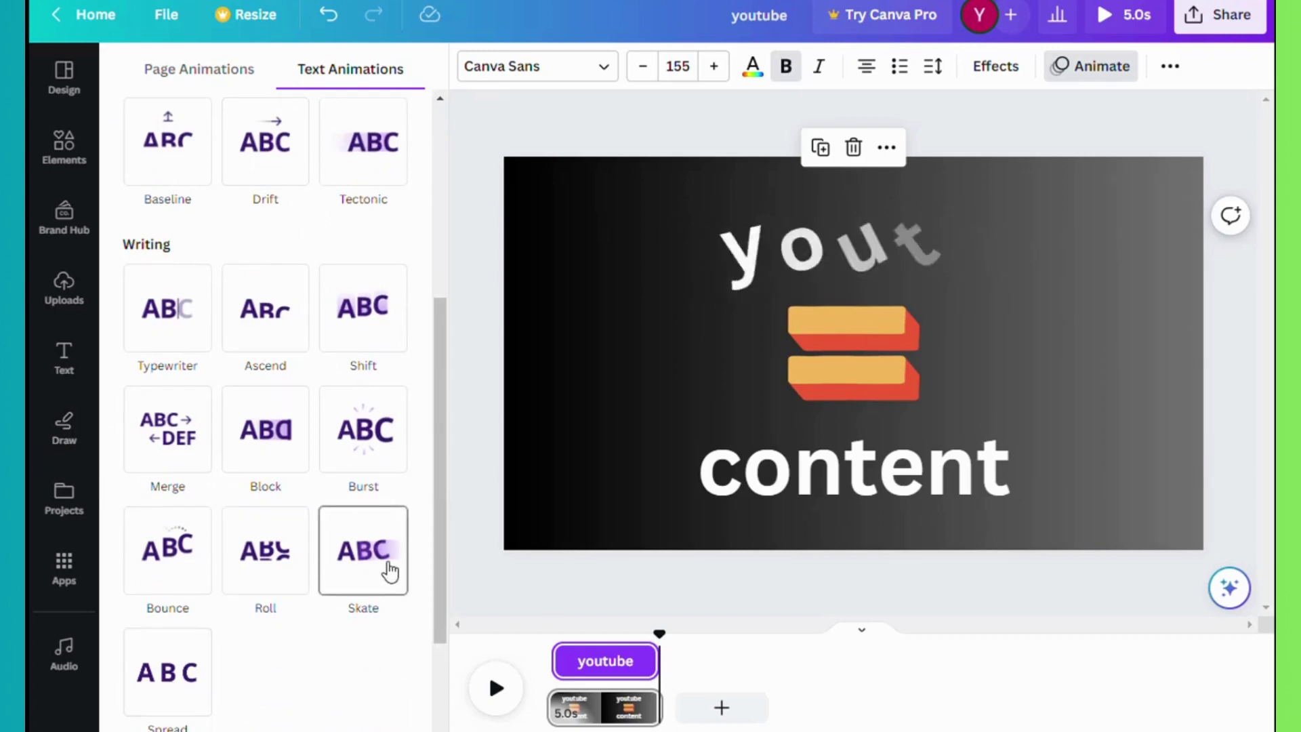
scroll(161, 681, "down", 3)
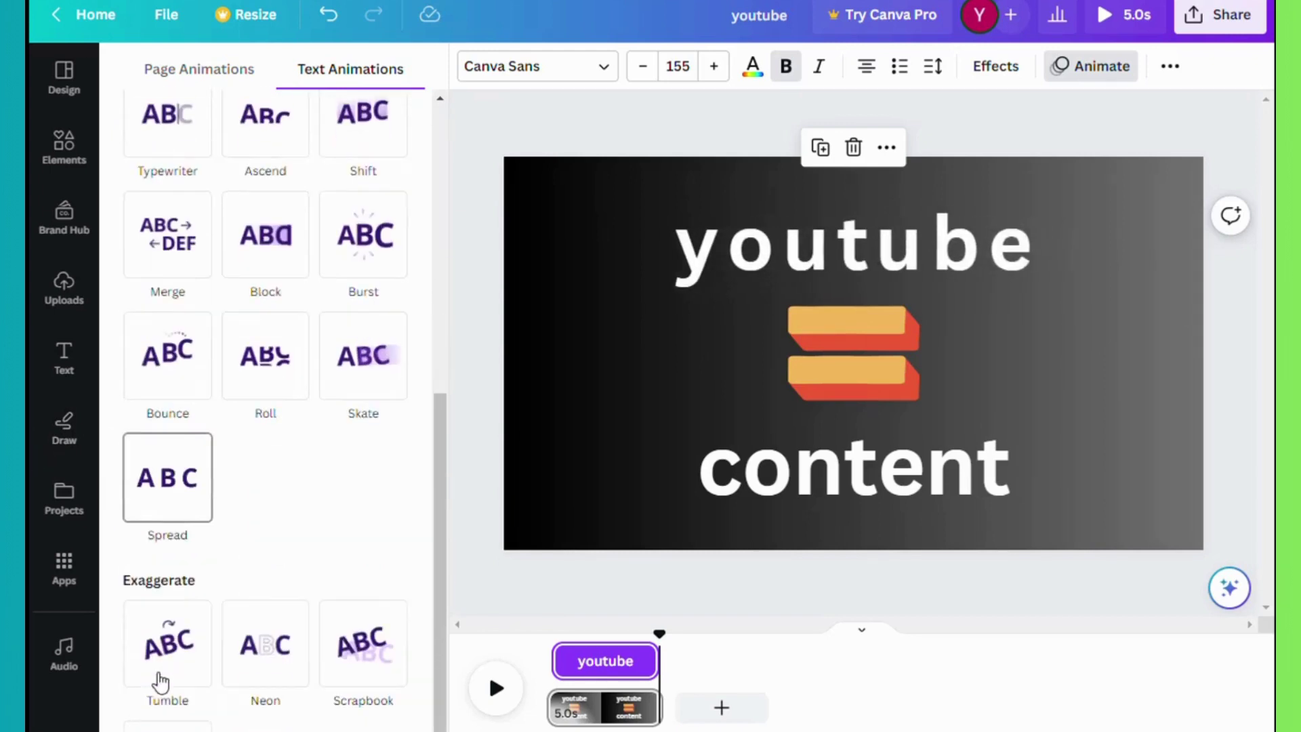
scroll(223, 668, "down", 1)
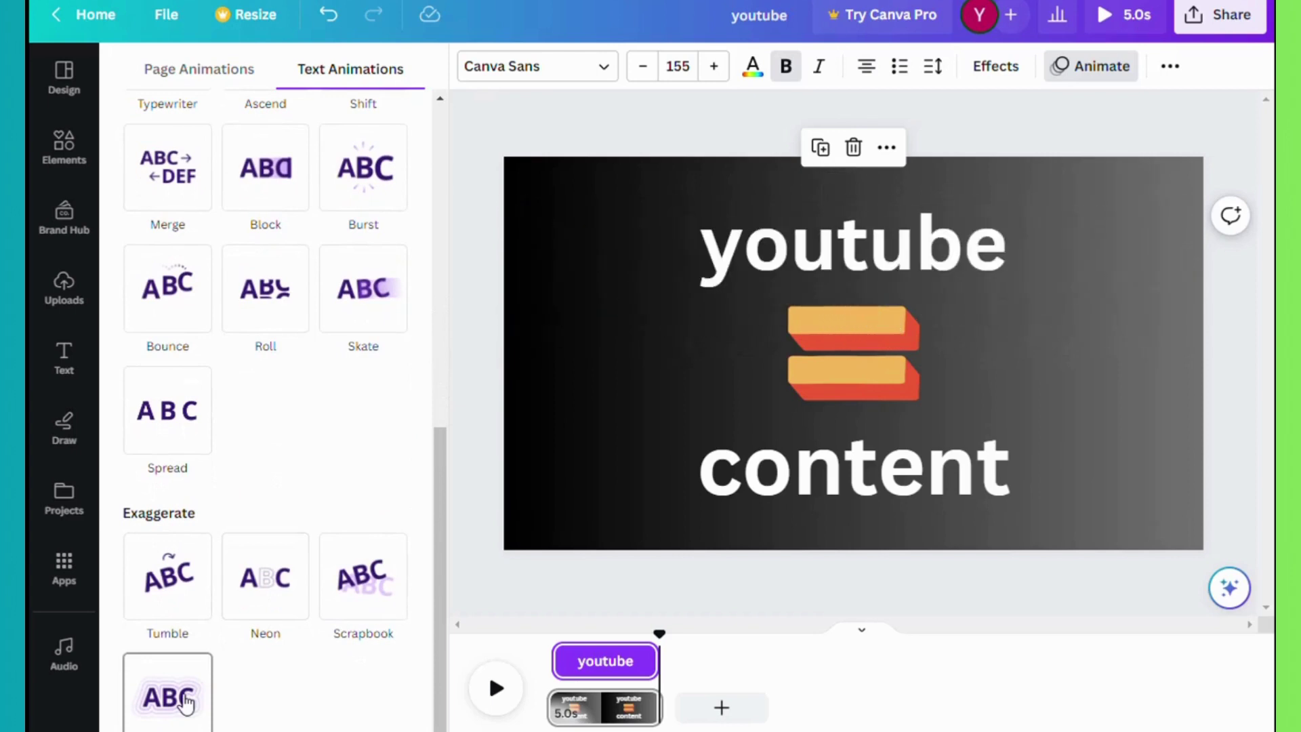
left_click(186, 702)
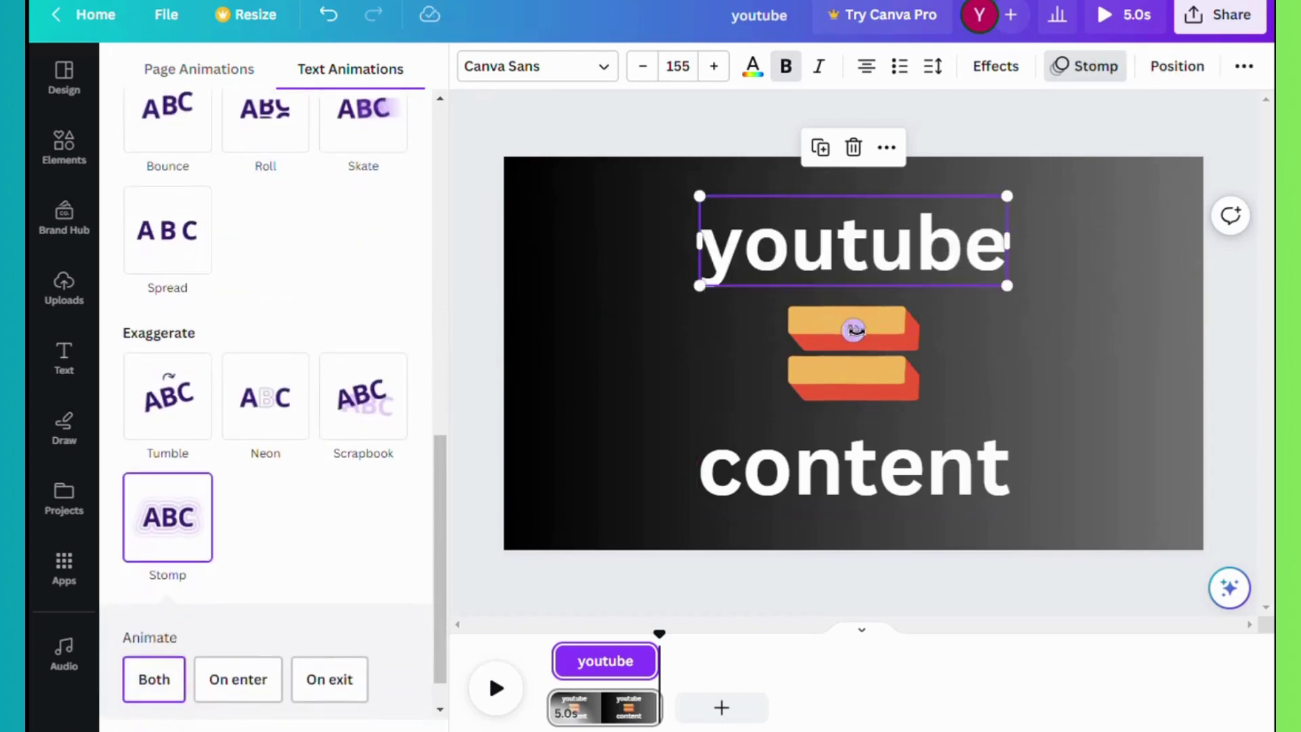
Step: Apply the Stomp element animation to the equals sign
left_click(816, 378)
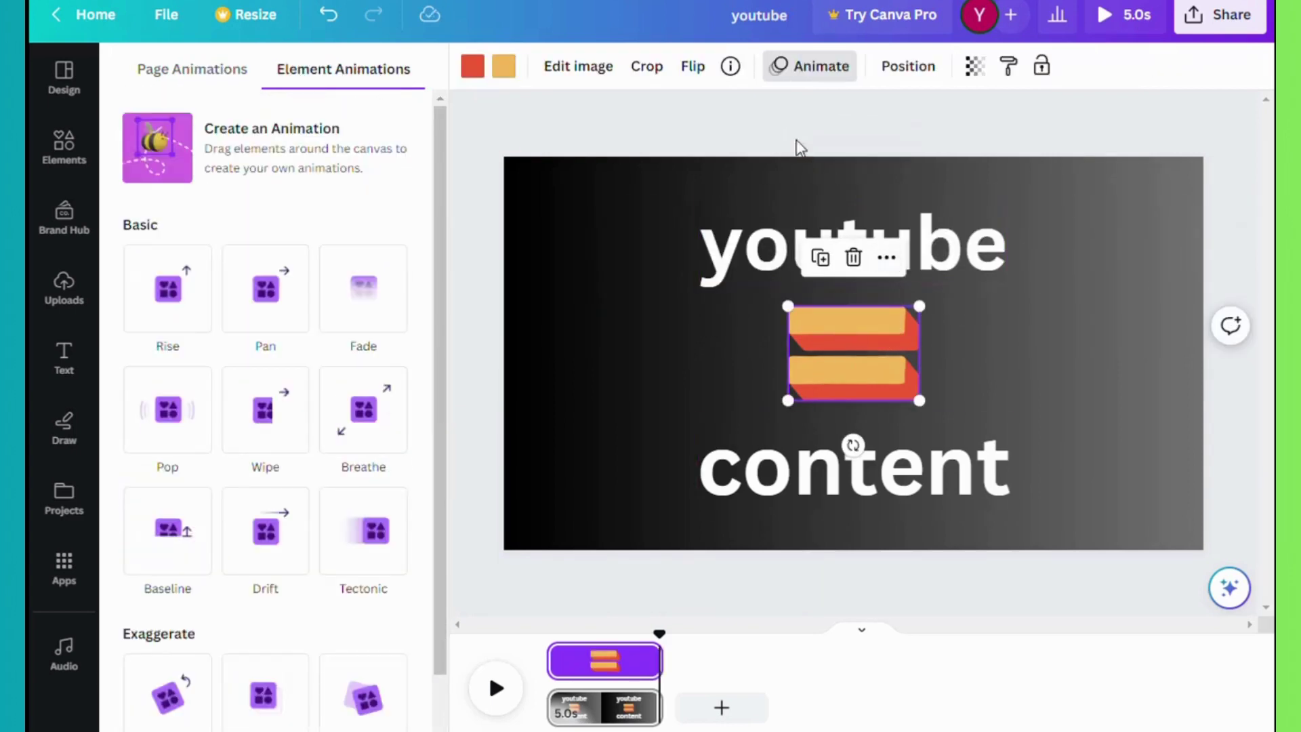
scroll(203, 643, "down", 2)
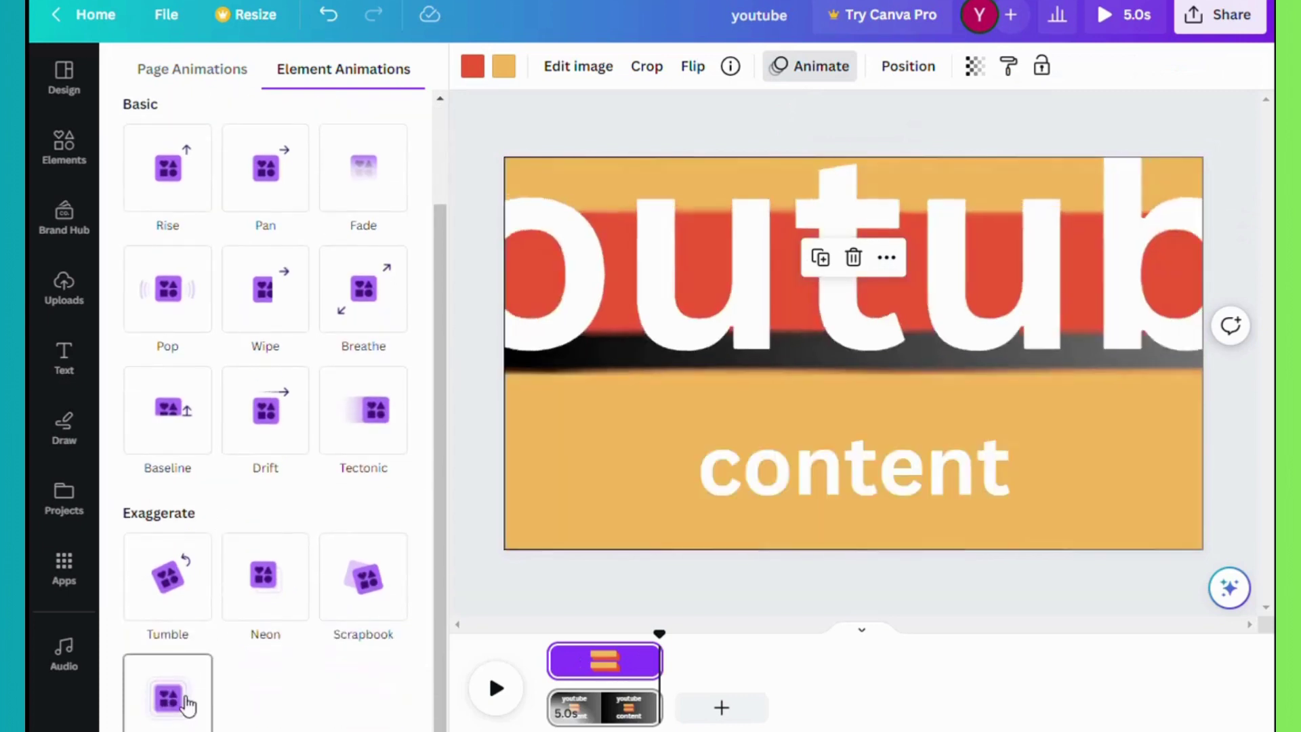
left_click(188, 705)
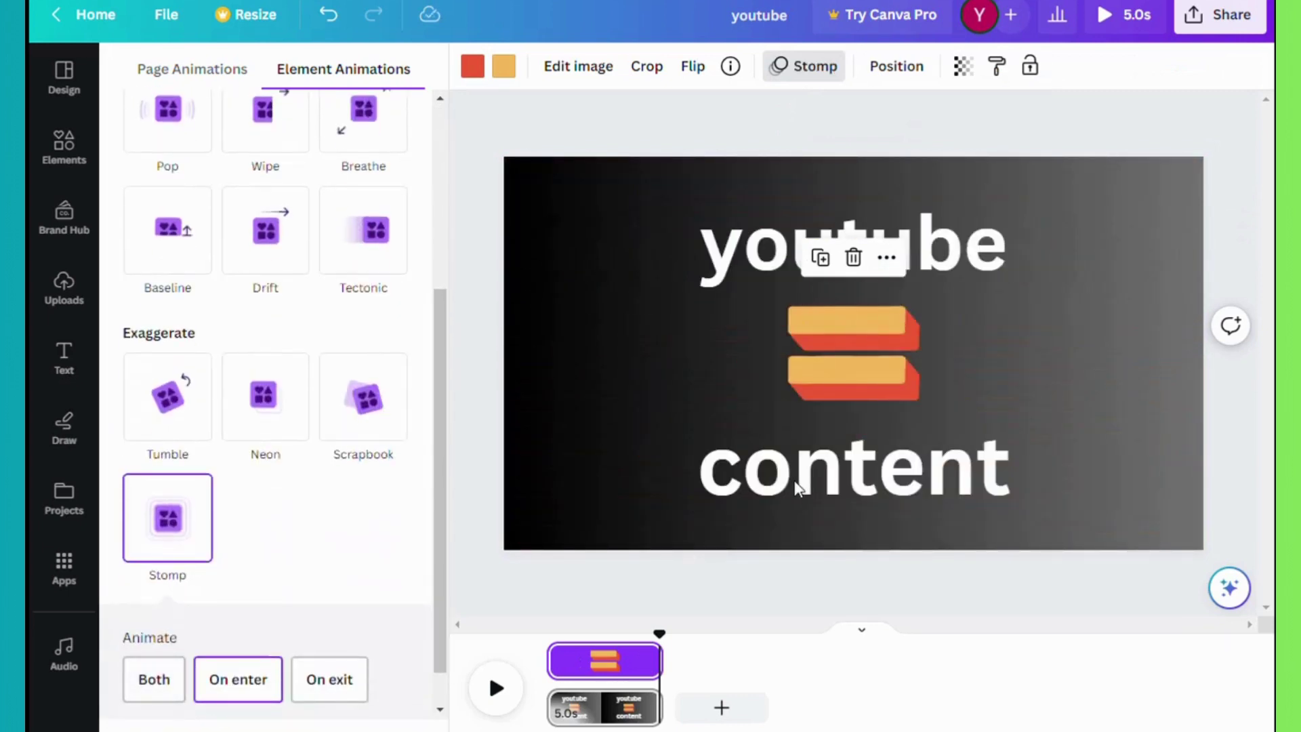
Step: Apply the Stomp animation to the word "content" and set it to animate on enter
left_click(798, 486)
scroll(319, 610, "down", 10)
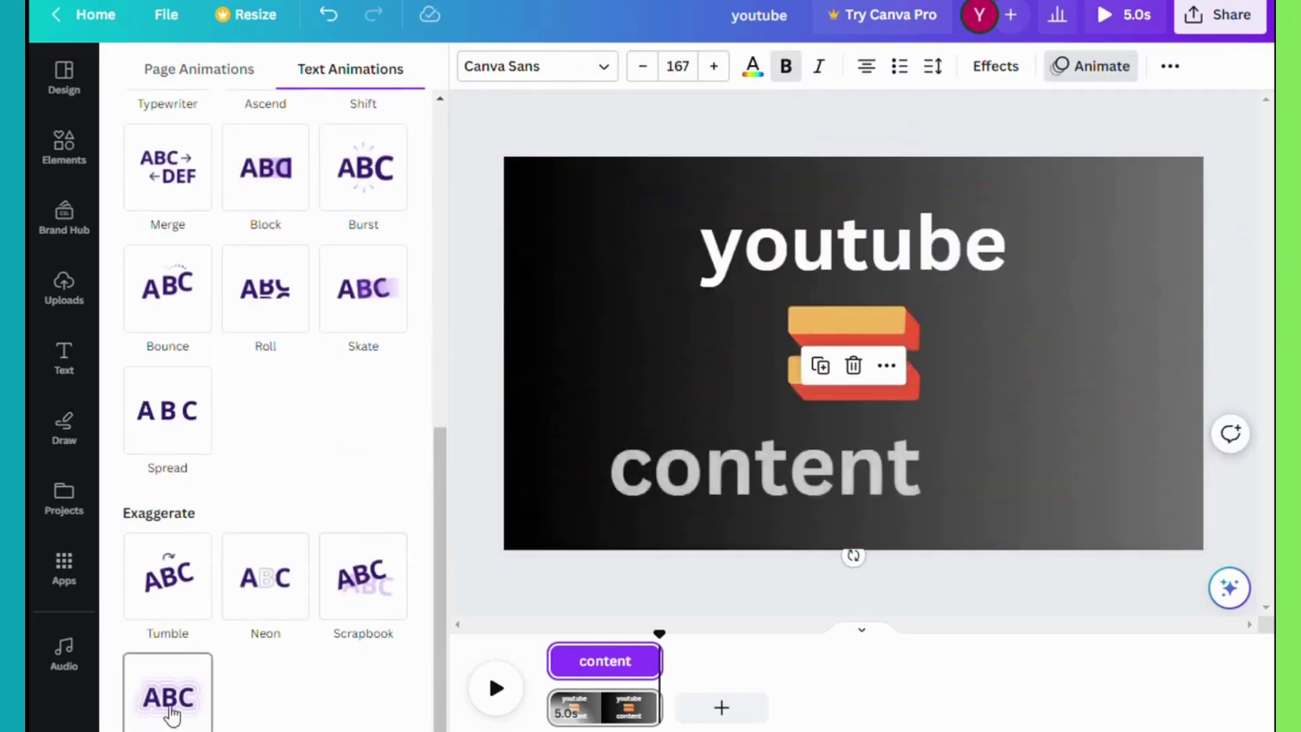
left_click(169, 708)
left_click(233, 684)
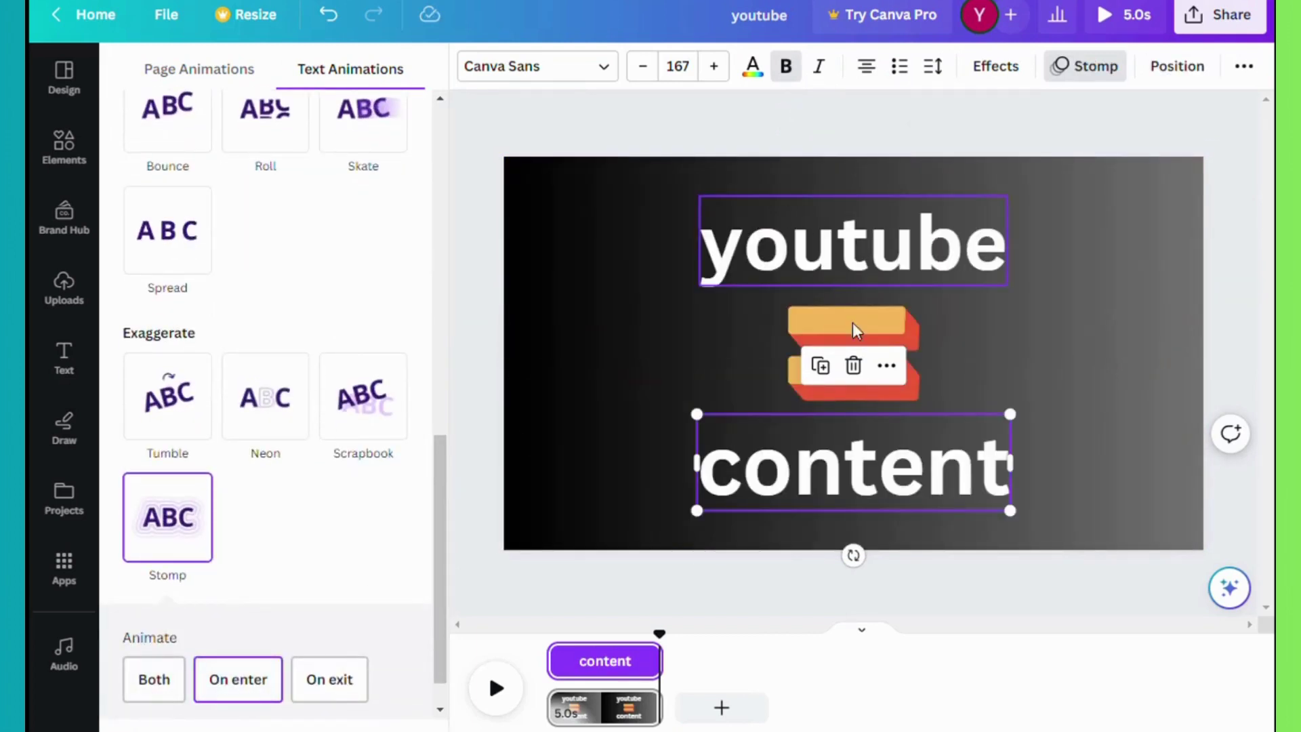
Step: Trim the equals sign's timing so it appears after "youtube" and ends just before the page does
left_click(870, 312)
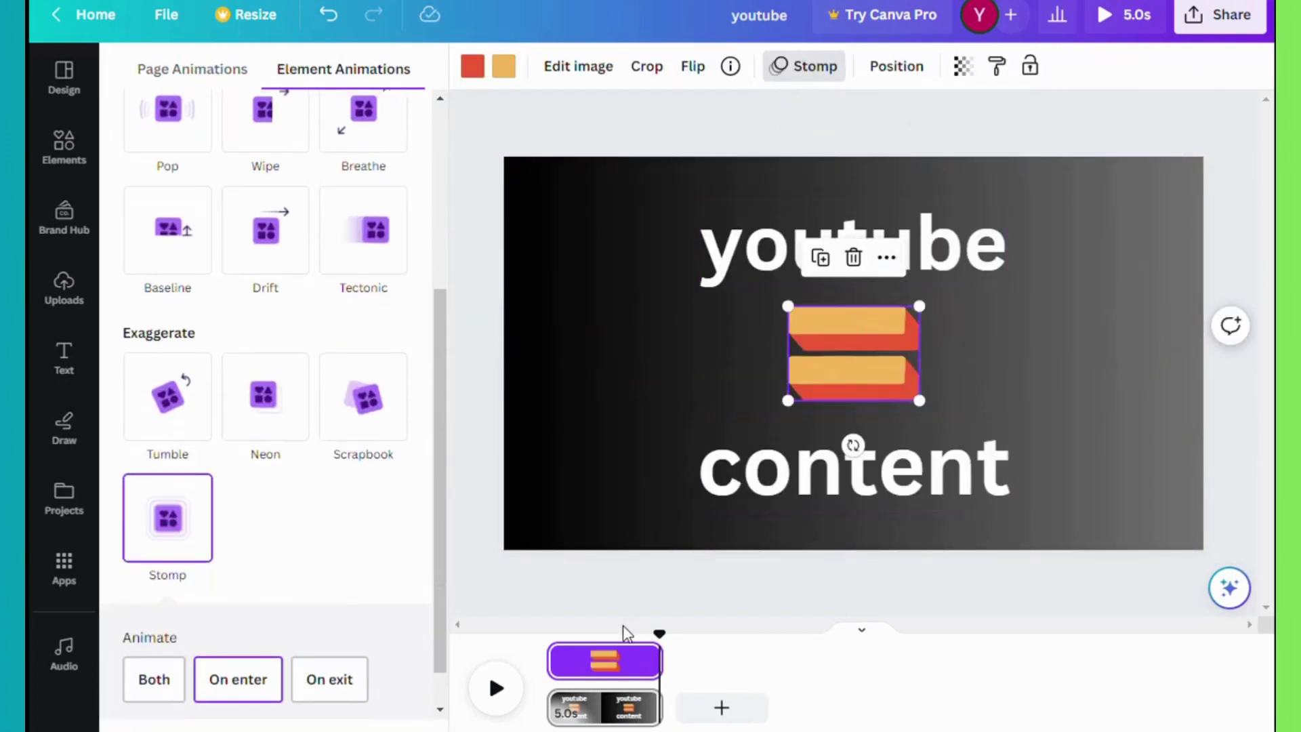
mouse_move(560, 667)
left_click_drag(559, 667, 582, 671)
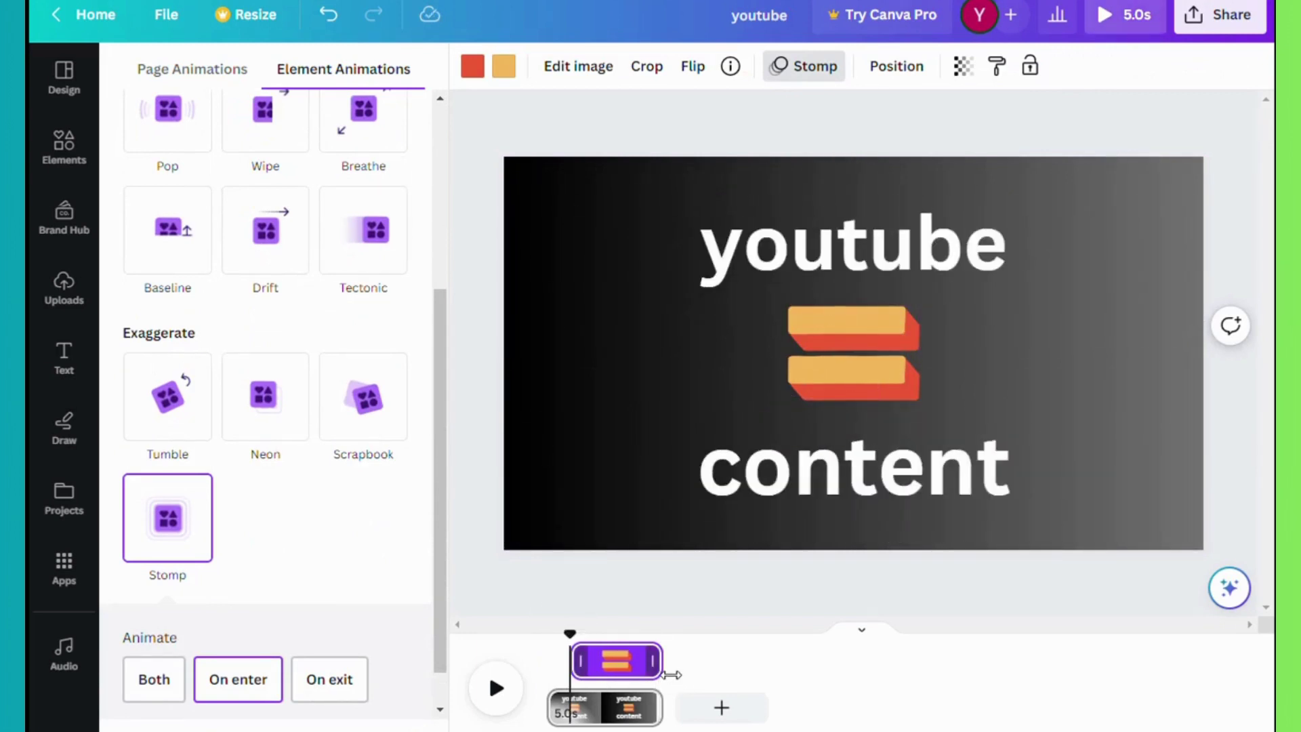
left_click_drag(669, 673, 661, 671)
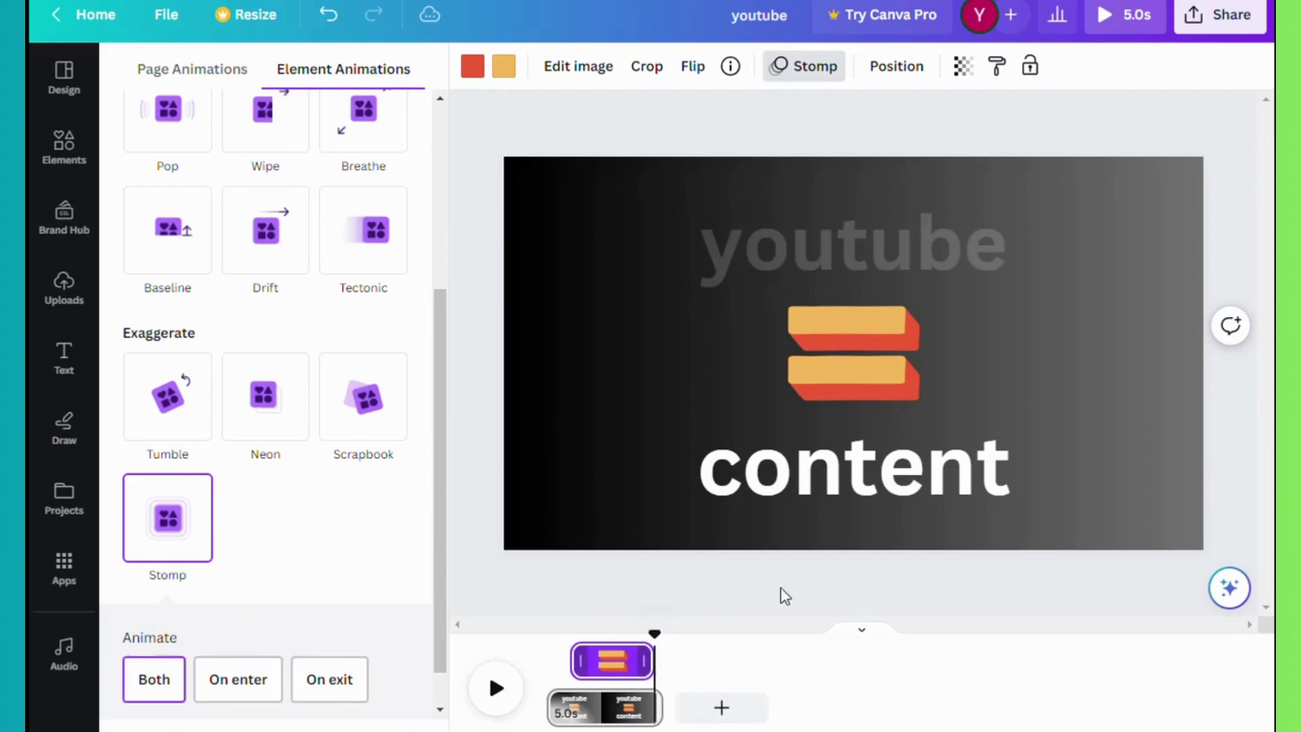
Step: Trim the timing of "content" to start after the equals sign, and shift it slightly earlier so both end together
left_click(839, 477)
left_click_drag(550, 662, 611, 664)
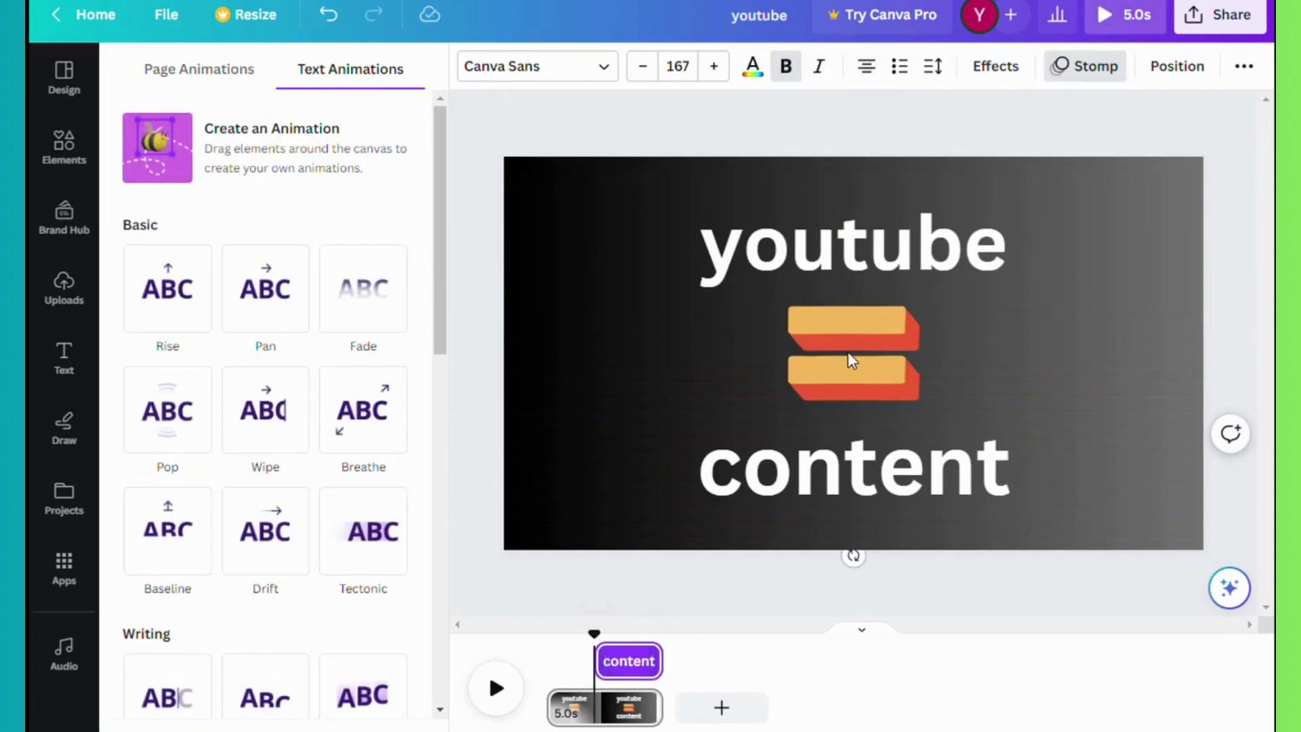
left_click(843, 355)
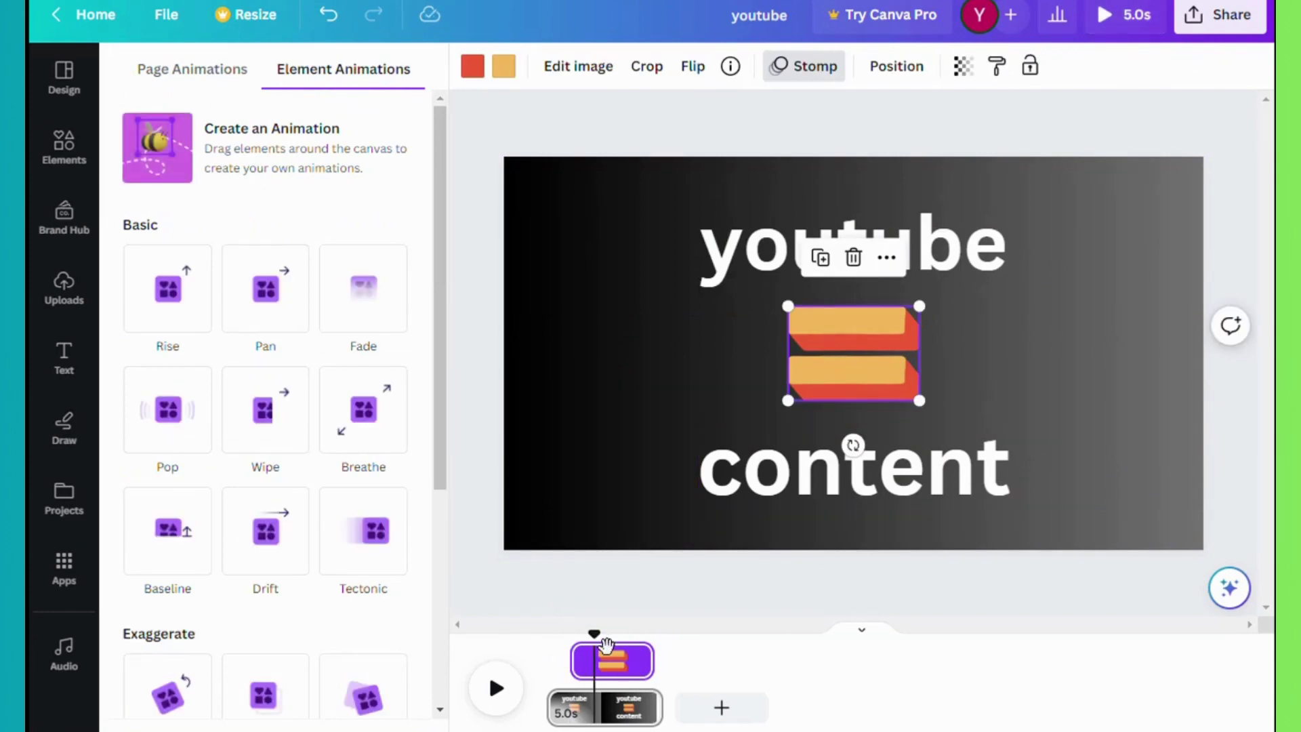
left_click_drag(605, 646, 586, 645)
left_click(778, 476)
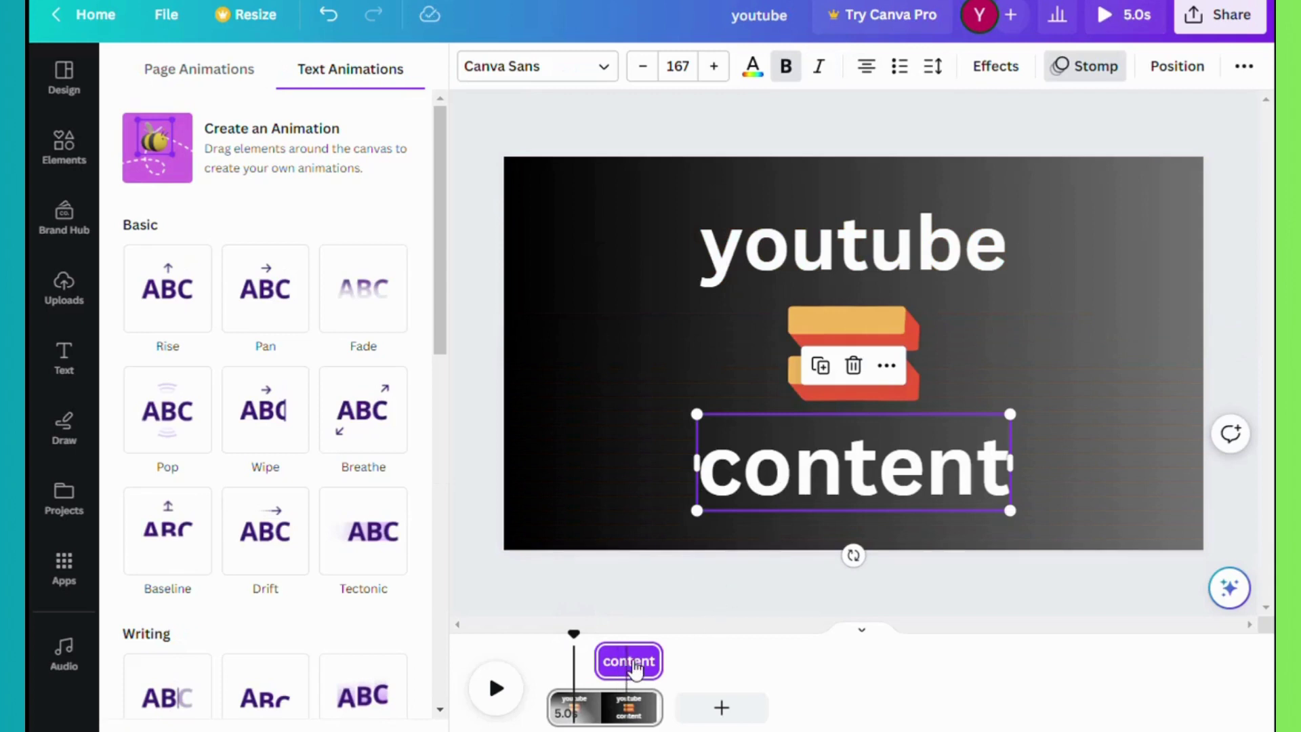
left_click_drag(623, 673, 622, 661)
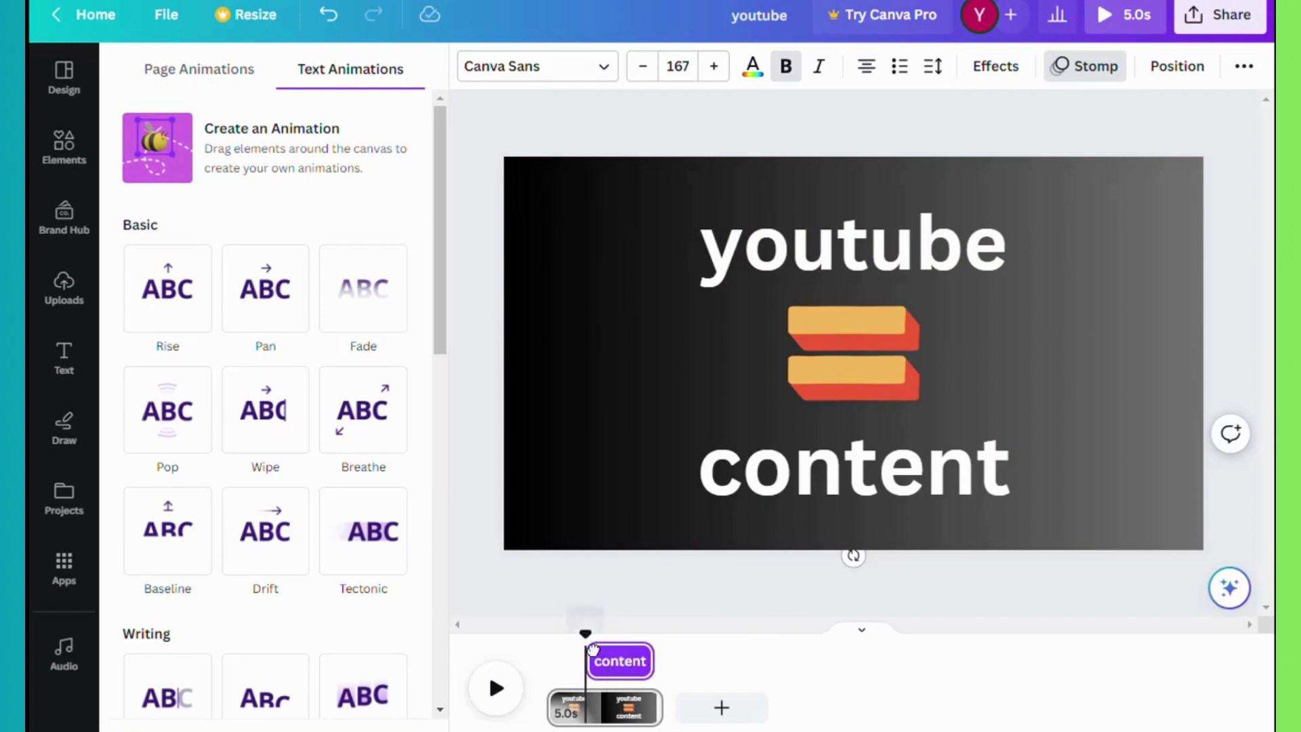
Step: Play the page from the start to check the staggered entrances, and pause the preview
left_click(543, 647)
left_click(499, 697)
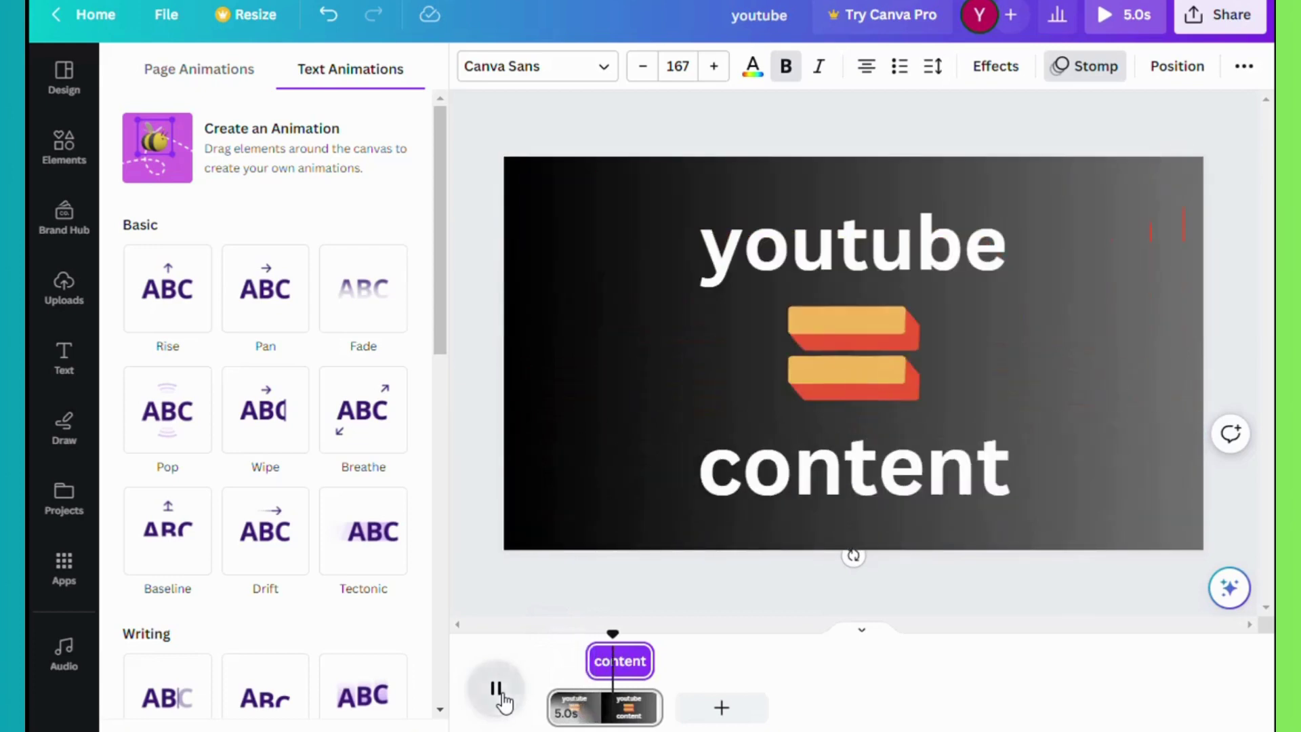
left_click(498, 691)
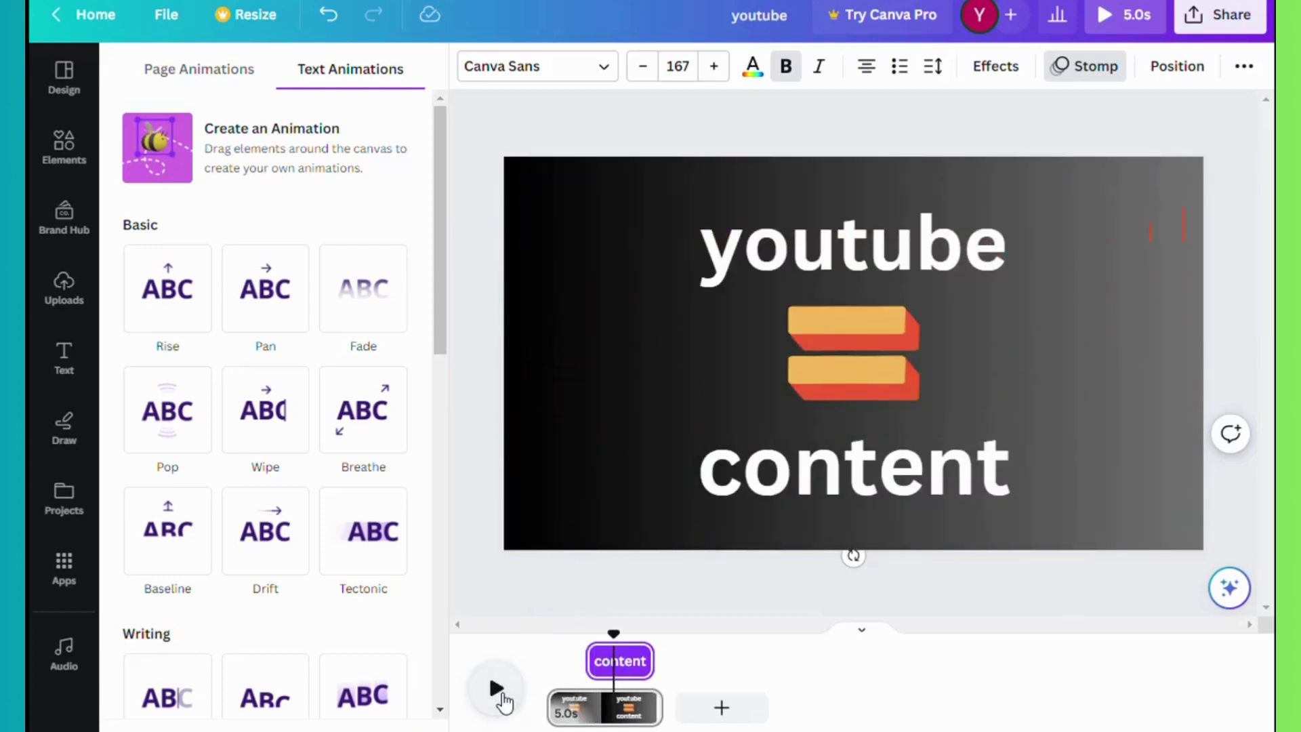
Step: Trim the start of the equals sign's timing so it enters slightly later after "youtube"
left_click(845, 257)
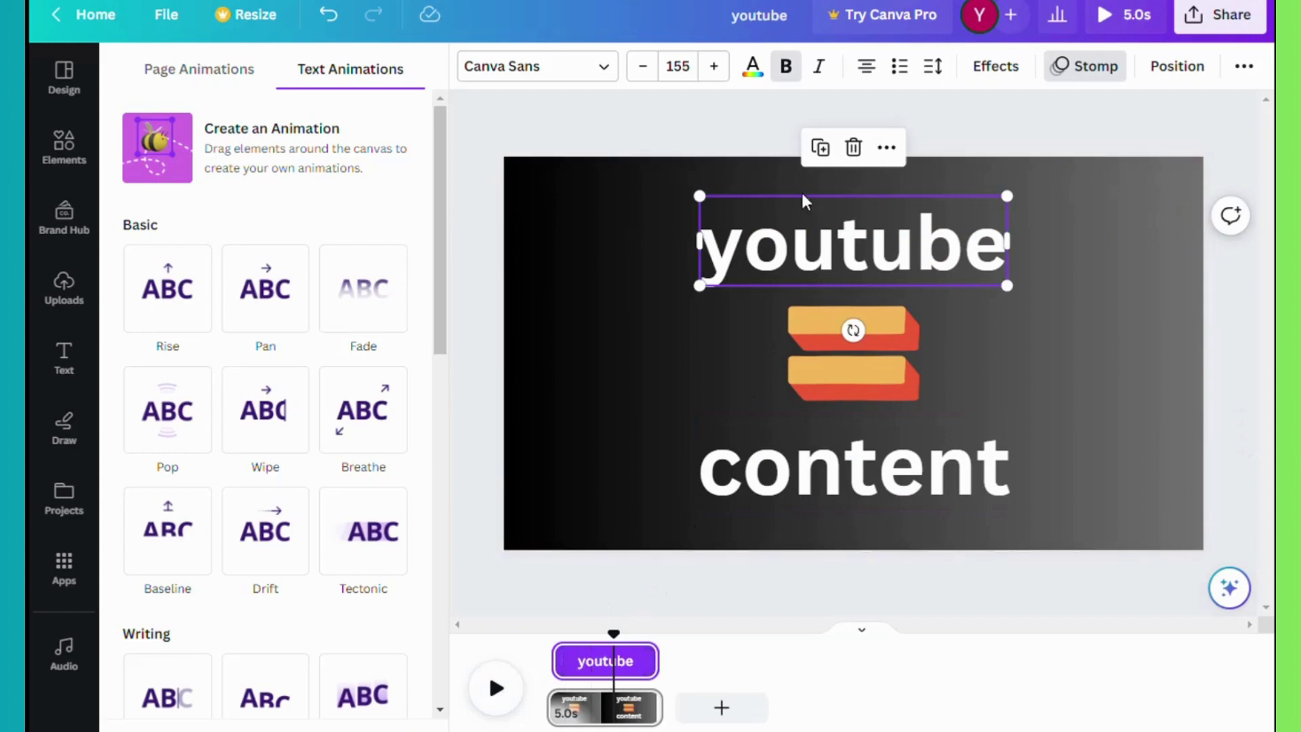
left_click(825, 352)
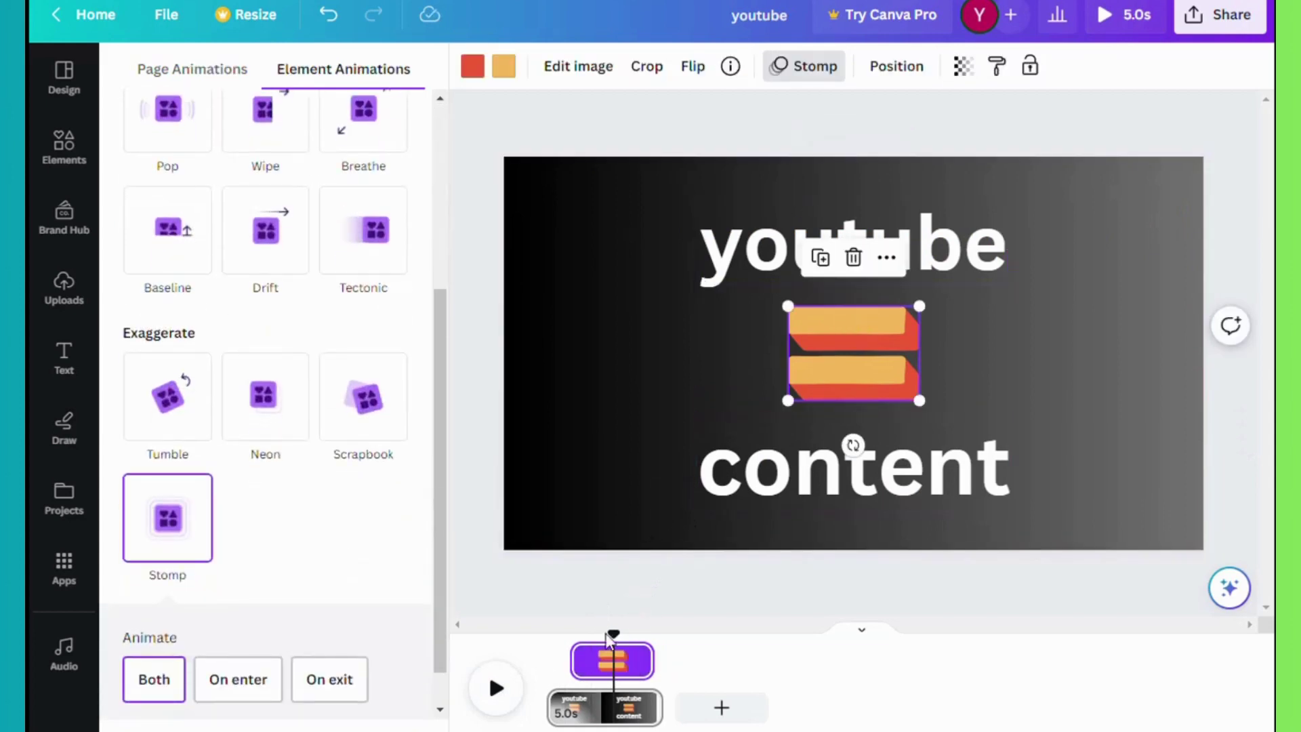
left_click_drag(585, 664, 594, 664)
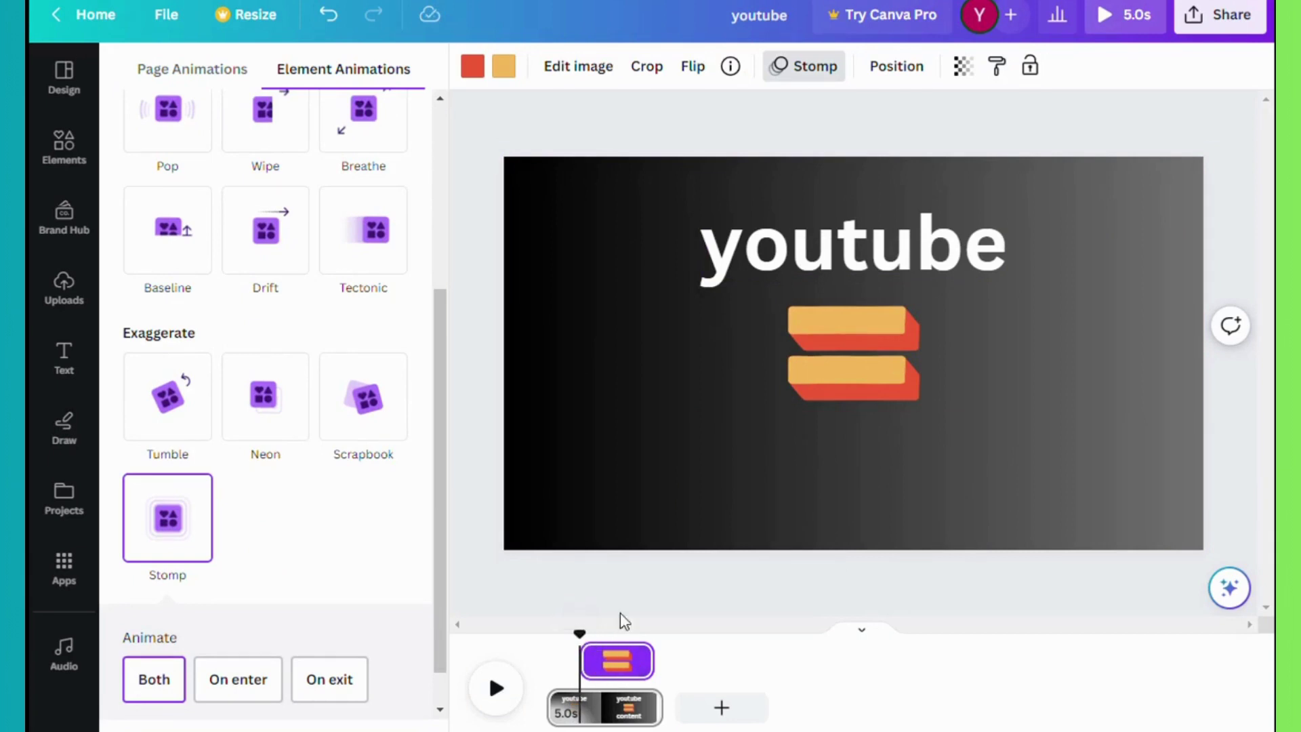
Step: Trim the start of the "content" timing slightly later and preview the page from 0.0 s
left_click(849, 425)
left_click(865, 480)
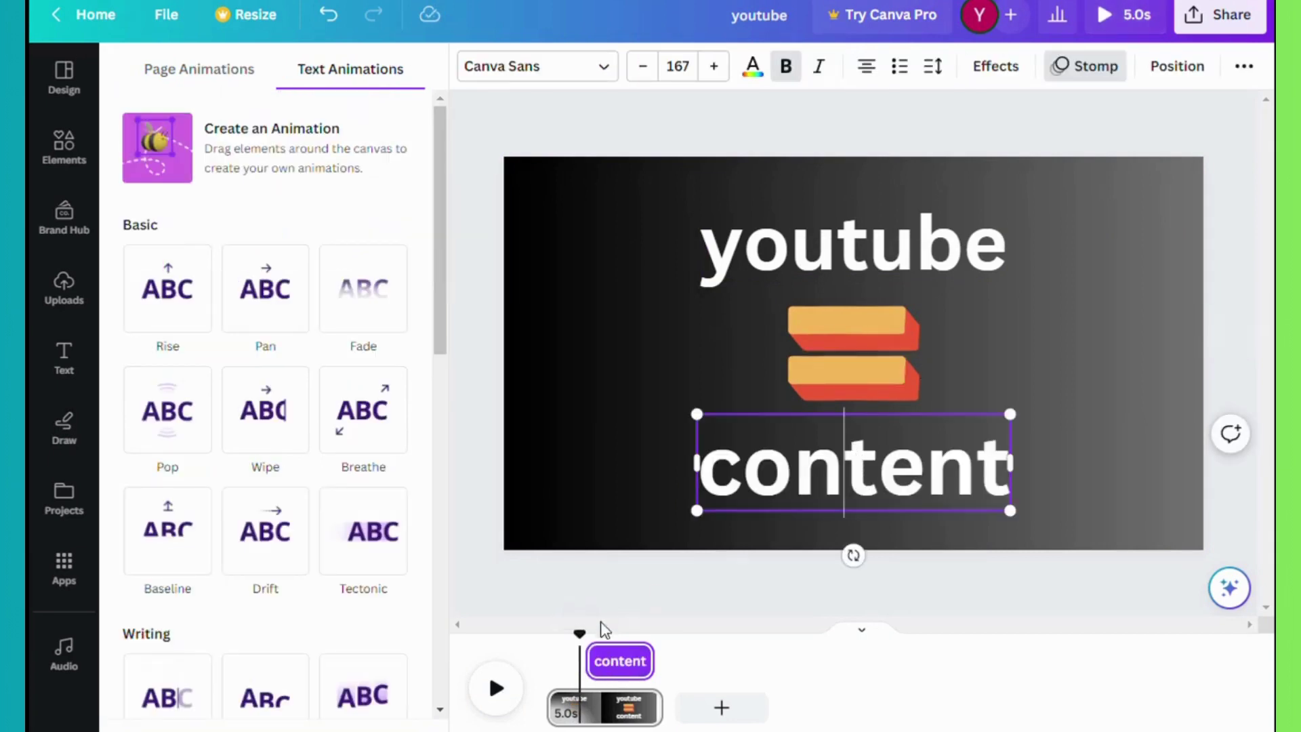
left_click_drag(606, 662, 613, 662)
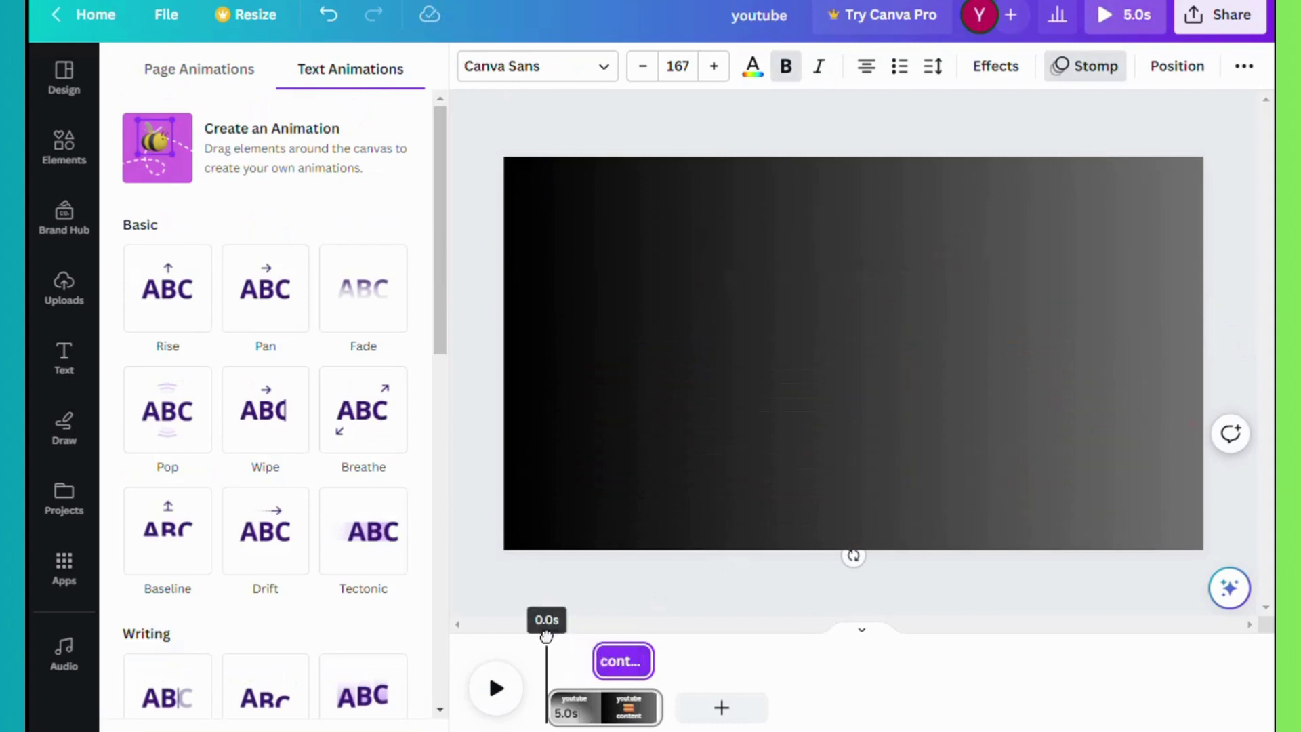
left_click(503, 690)
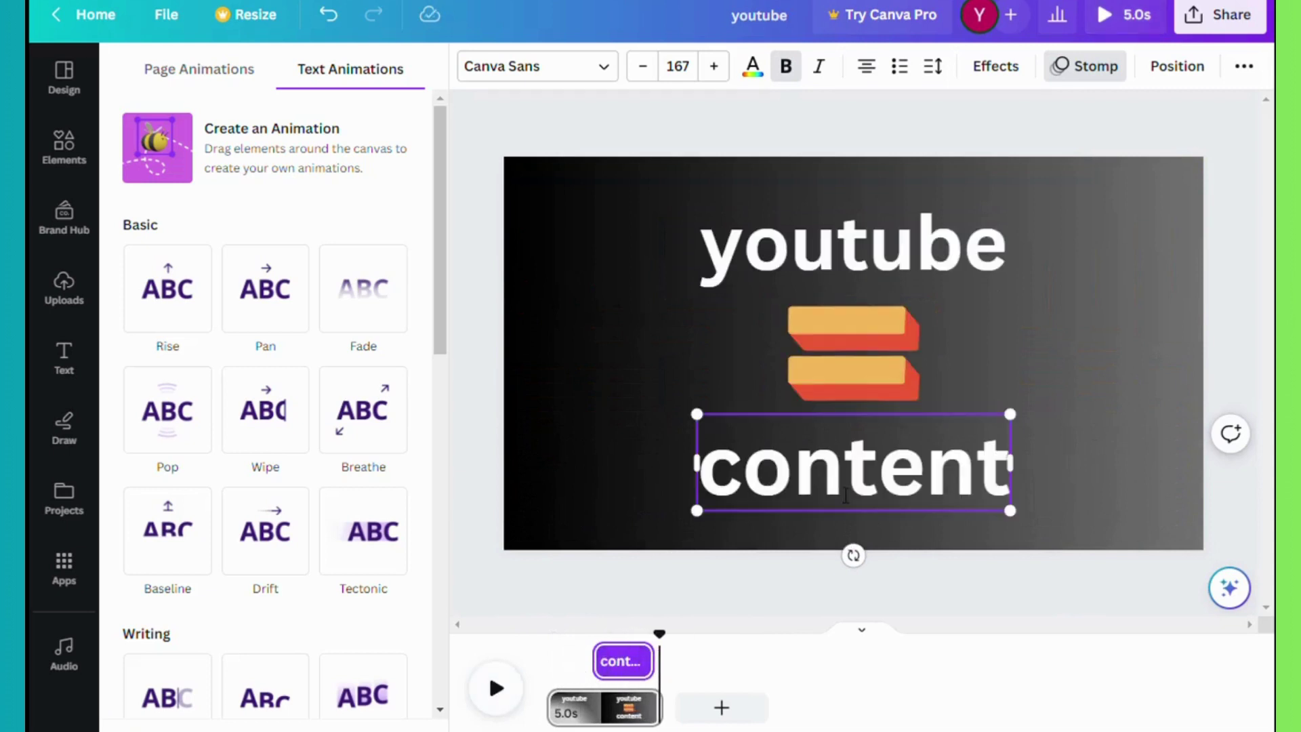
Step: Delay the entrance of "content" further in two small trims, previewing the page from the start in between
mouse_move(608, 664)
left_click_drag(610, 665, 602, 663)
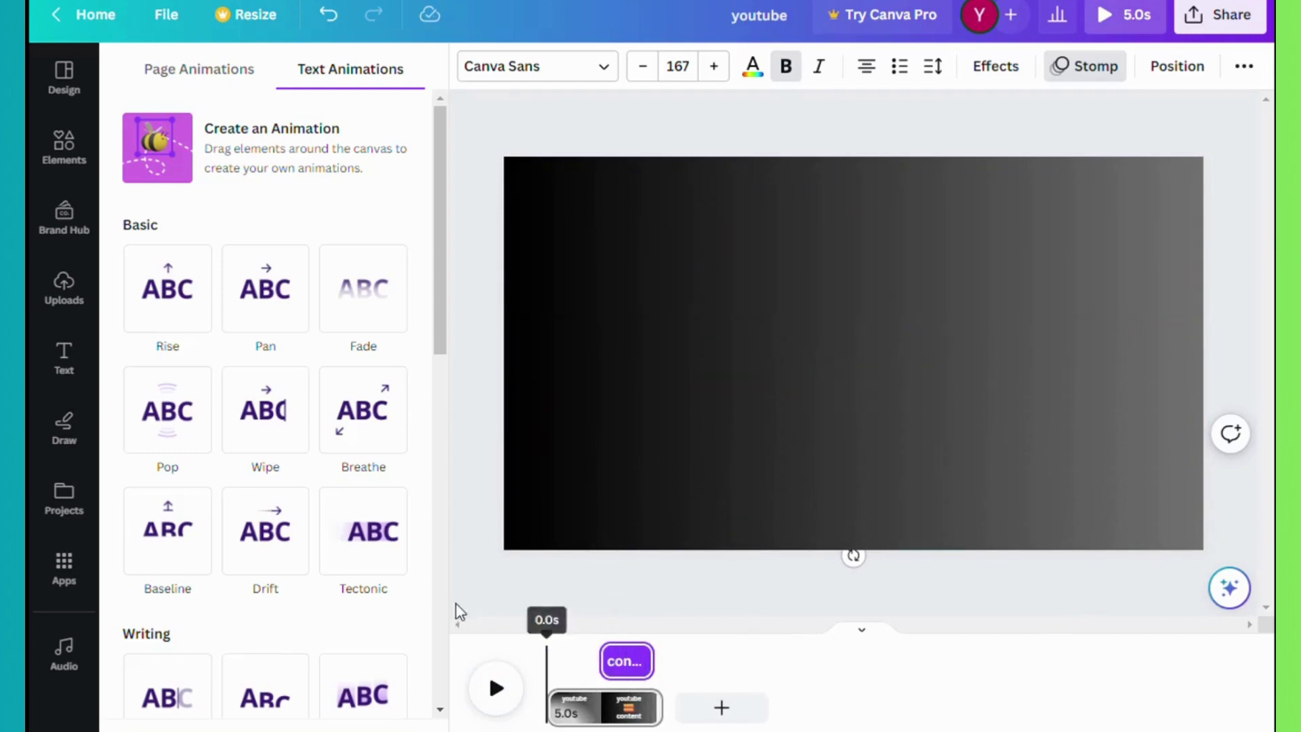
left_click(493, 686)
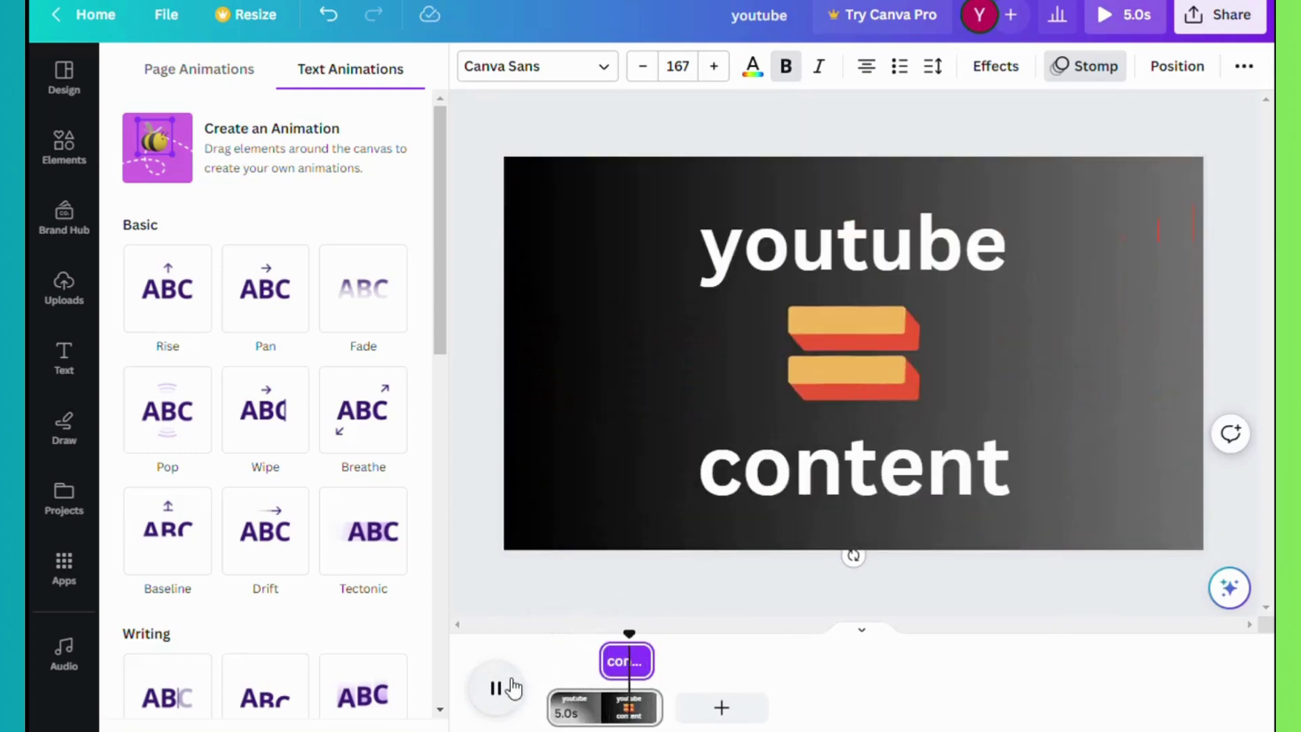
left_click_drag(616, 669, 621, 670)
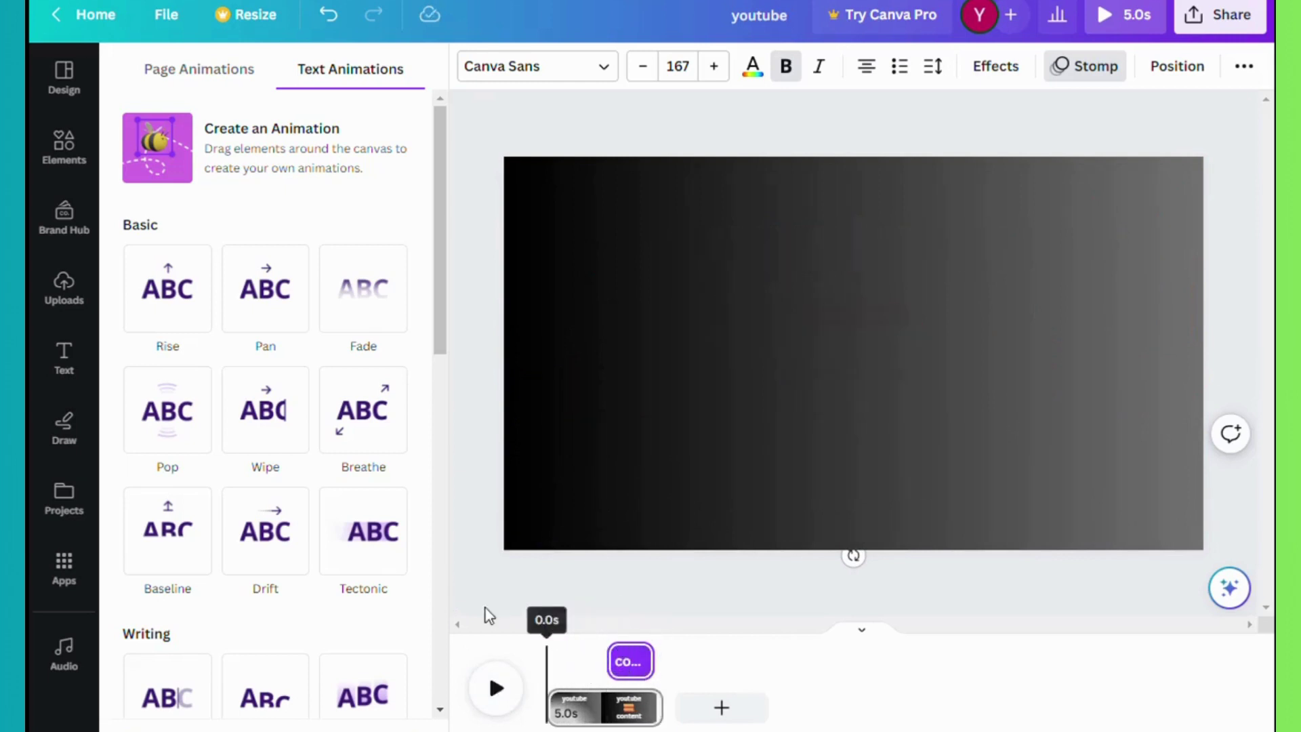
Step: Play the page from 0.0 s to check the staggered entrances, and inspect the timing of "content"
left_click(498, 694)
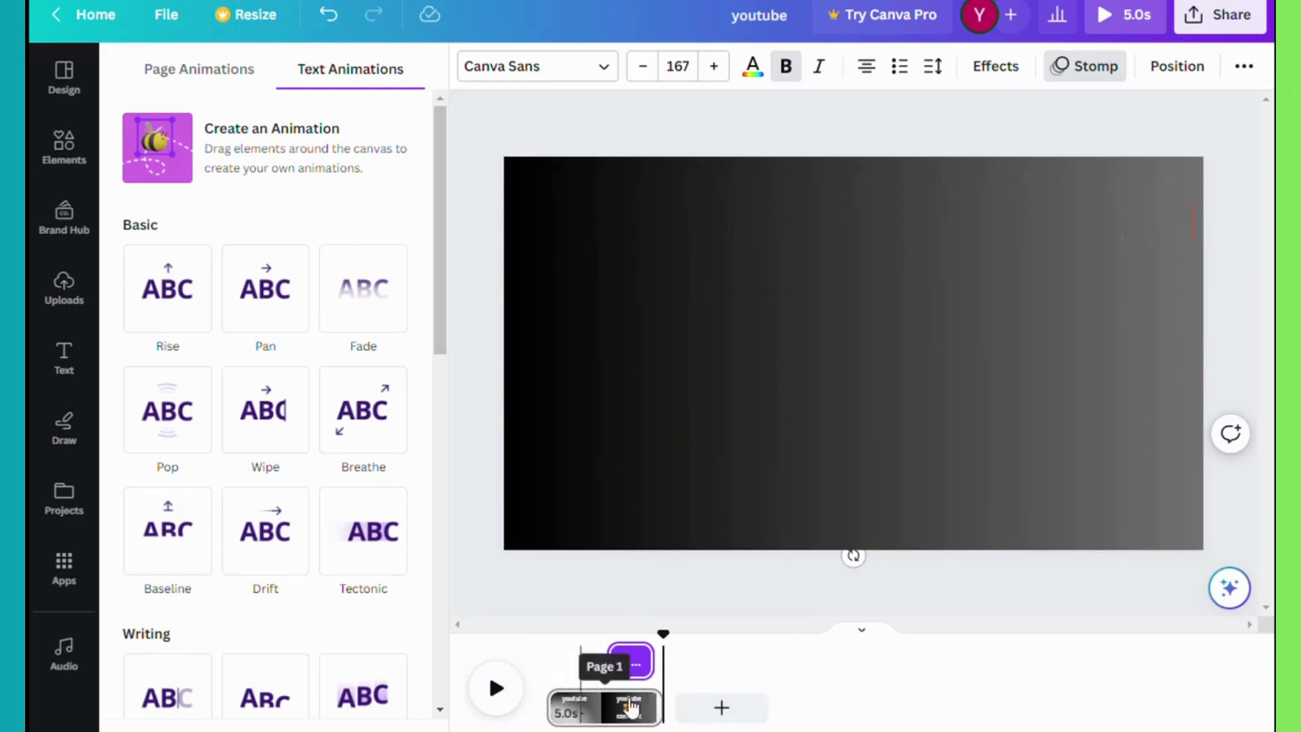
left_click_drag(663, 635, 546, 637)
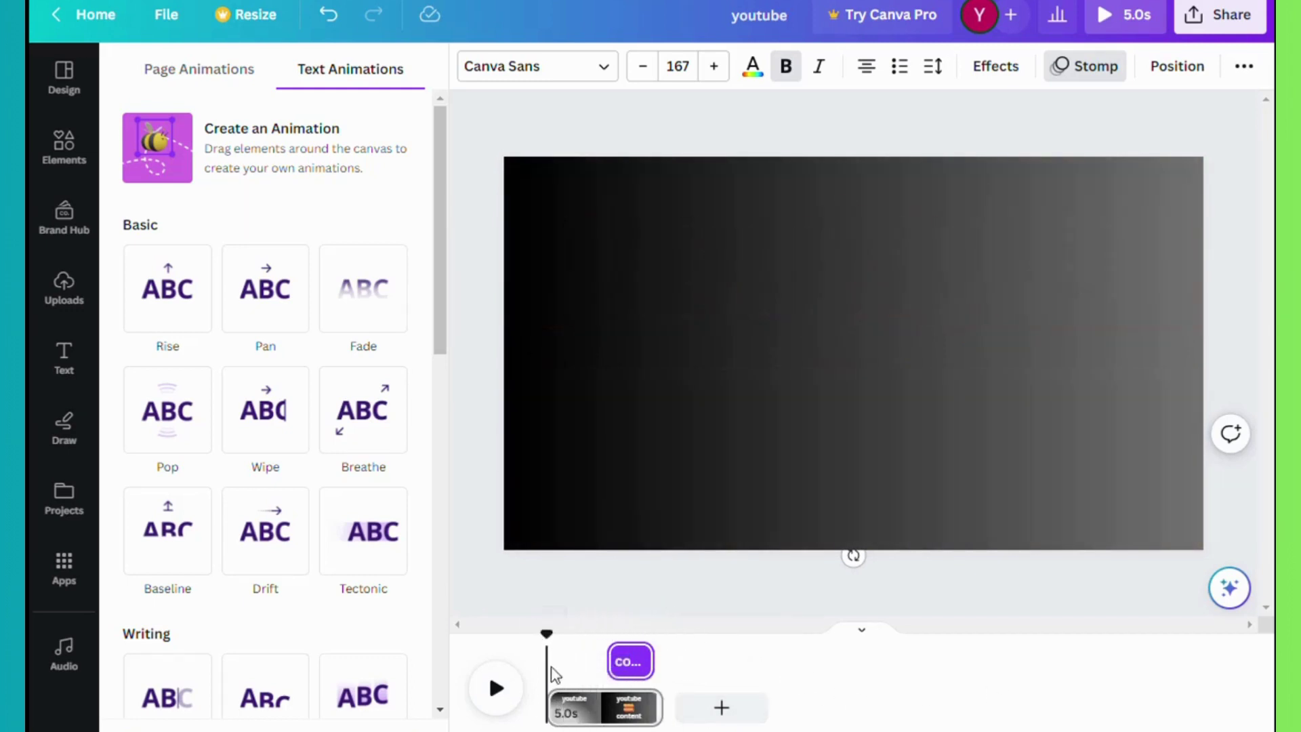
left_click(603, 720)
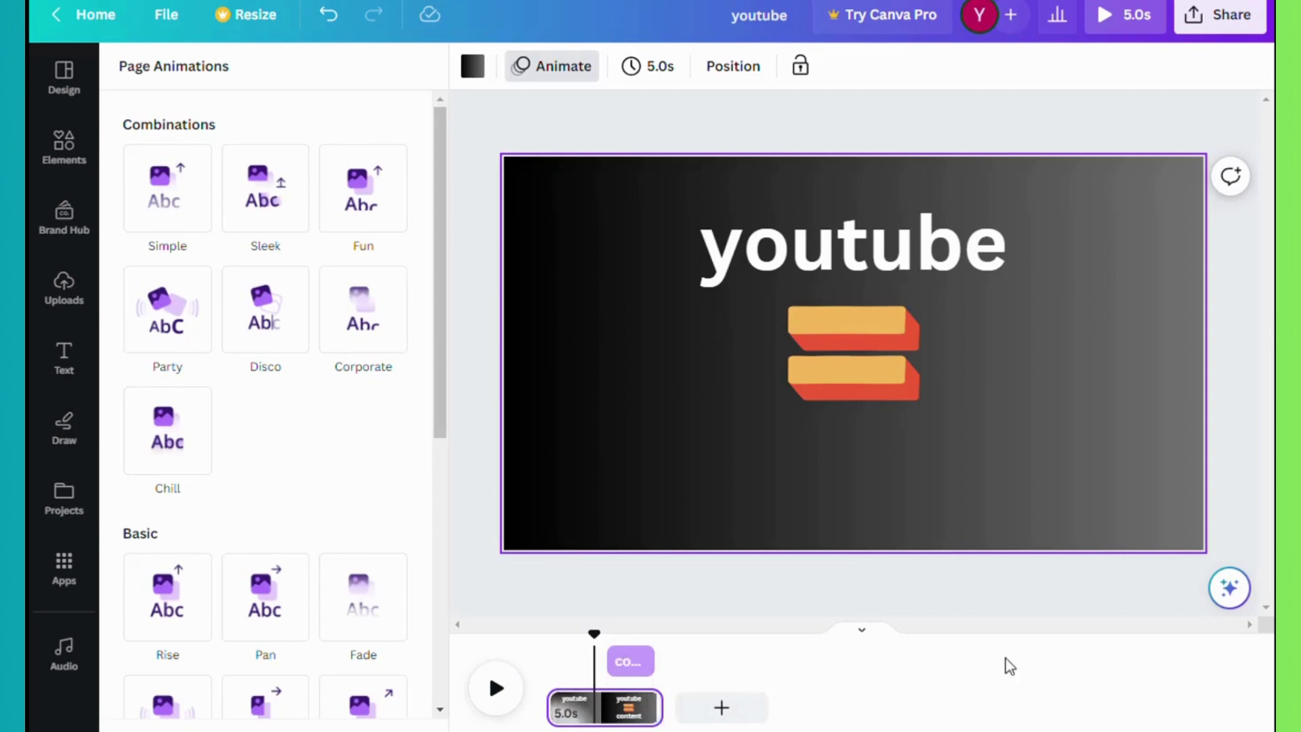
left_click(1002, 466)
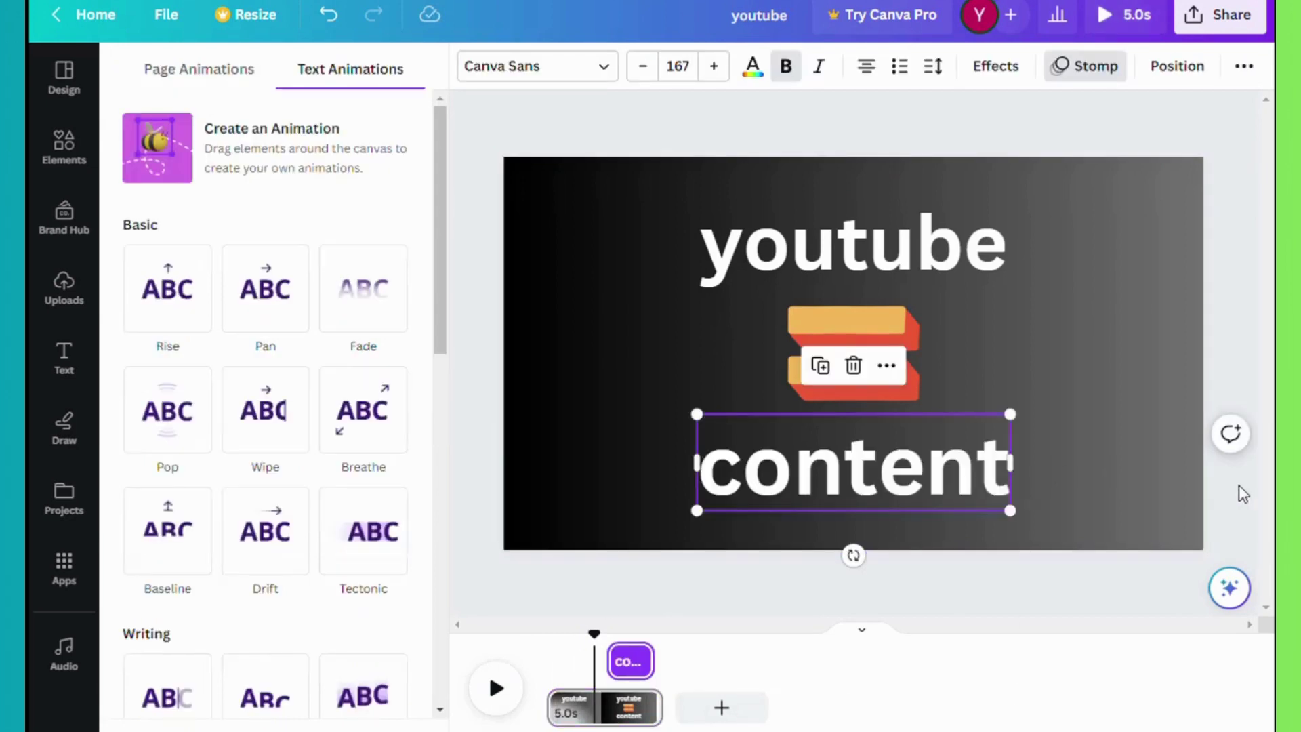
left_click(722, 709)
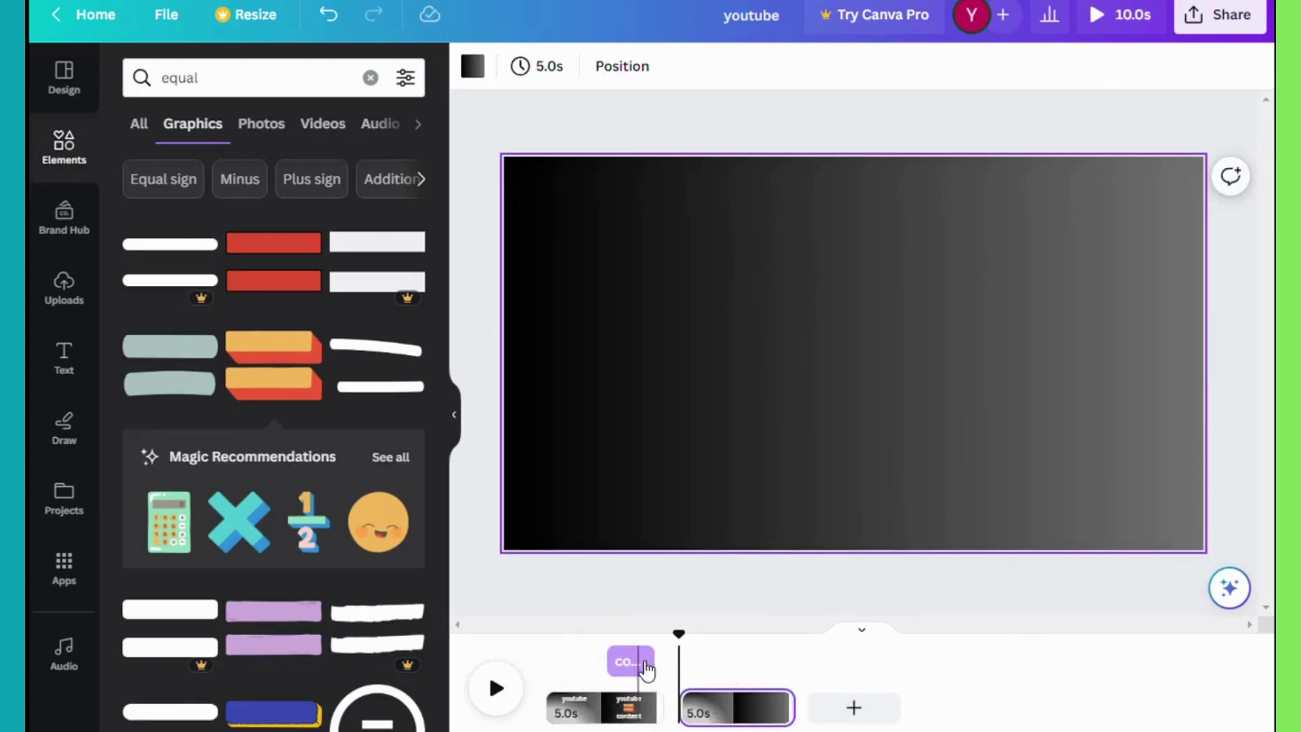
left_click(642, 708)
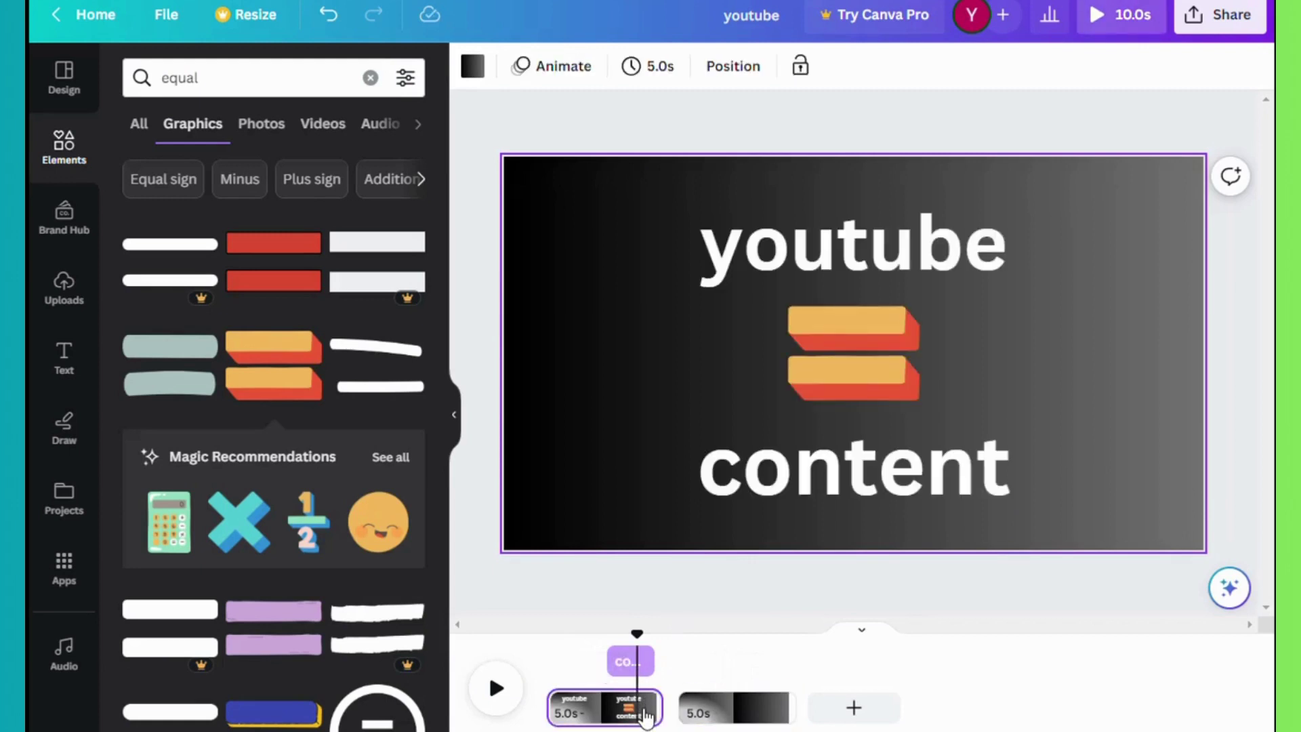
left_click(767, 718)
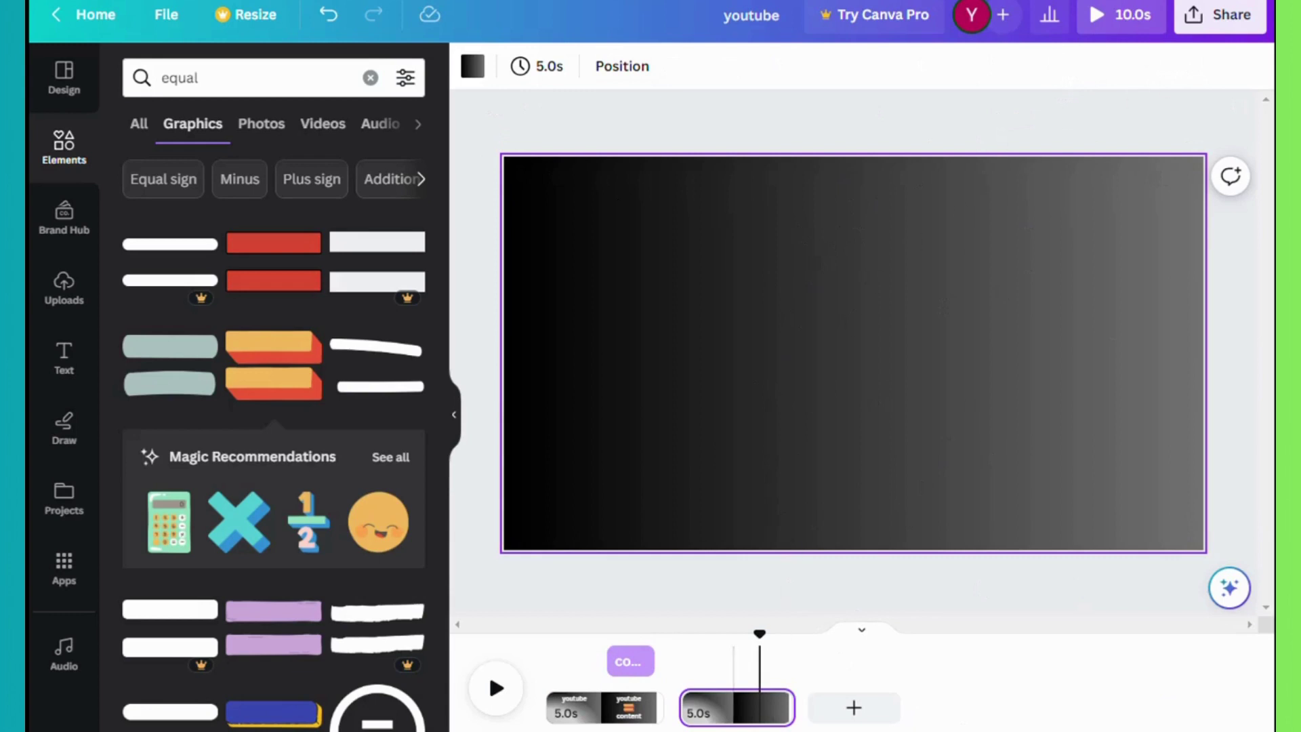
right_click(756, 705)
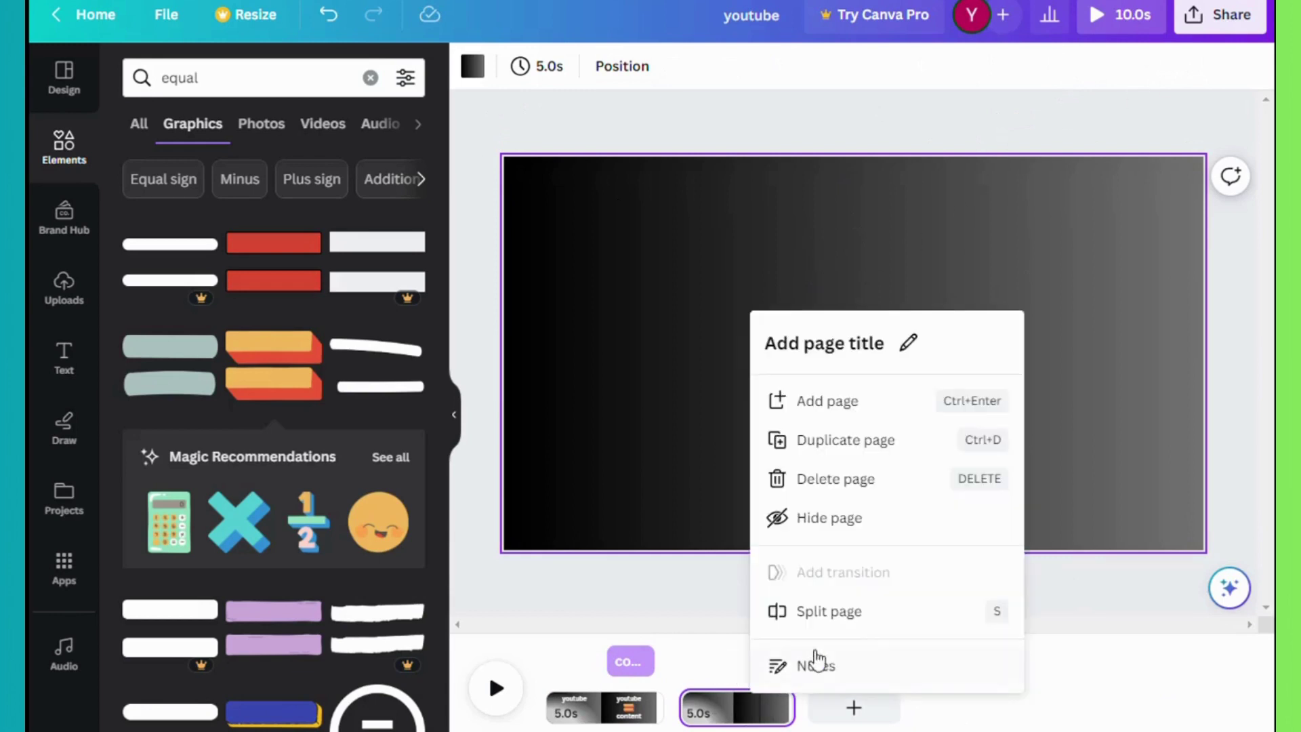
left_click(837, 478)
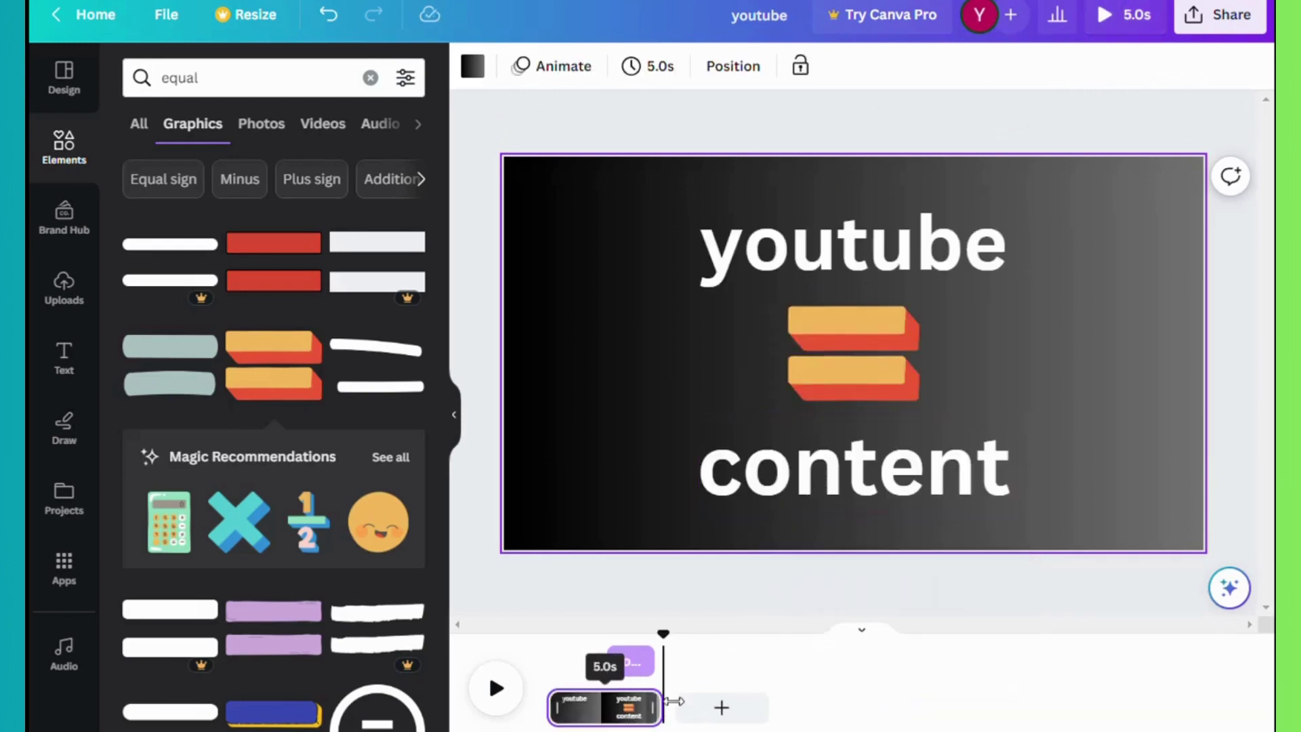
Step: Duplicate the "youtube = content" page and preview the copy's animation
left_click(636, 711)
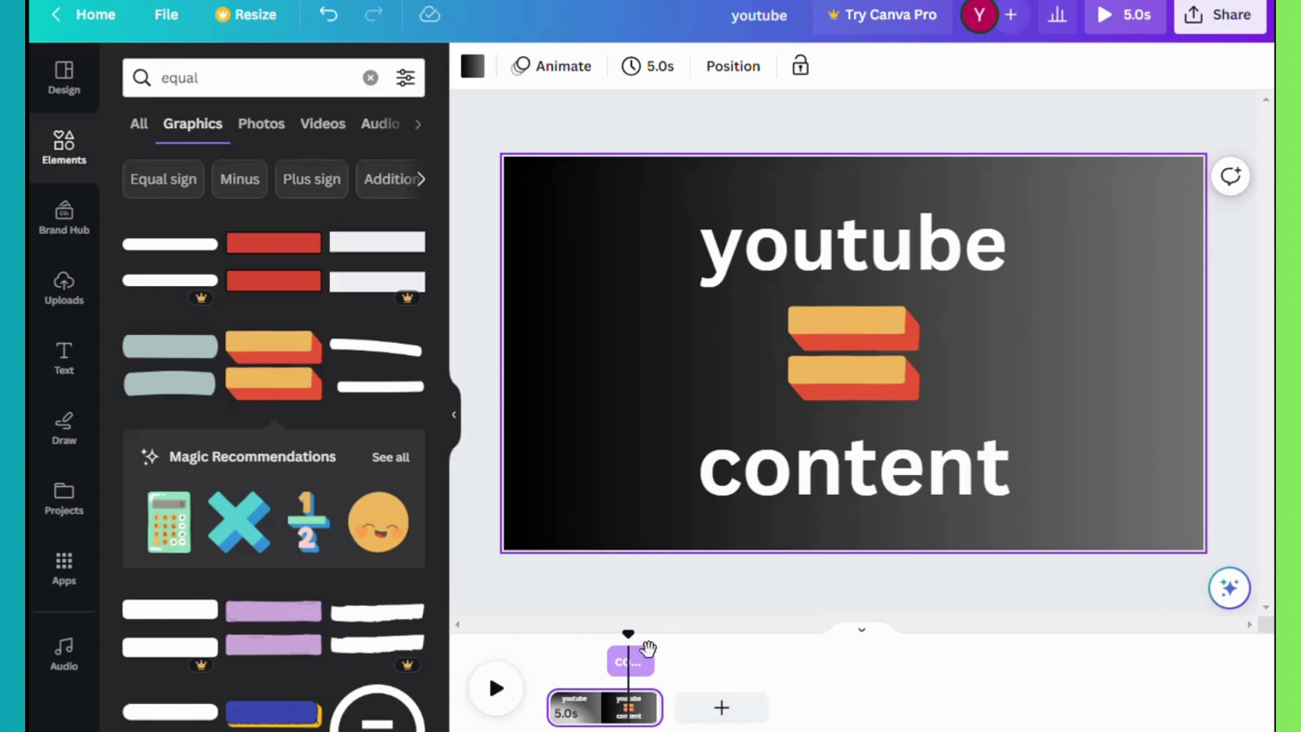
left_click_drag(641, 652, 544, 654)
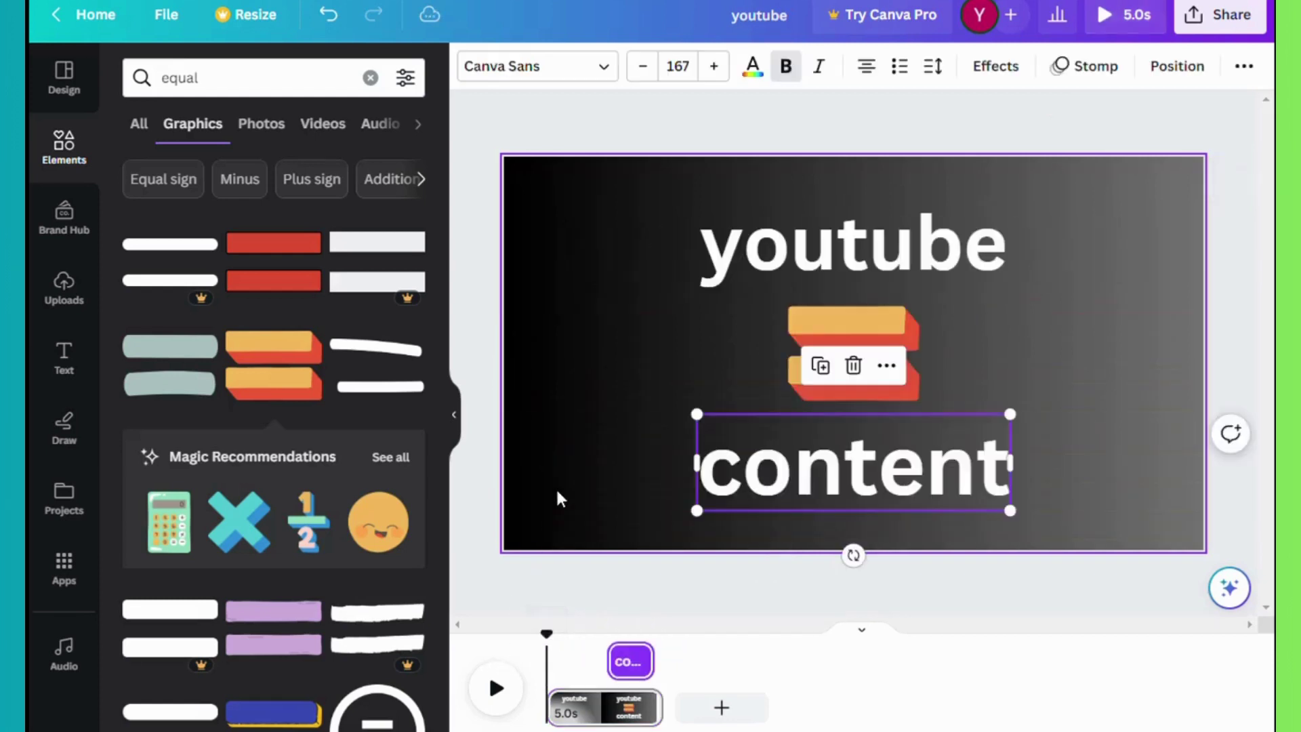
left_click(617, 348)
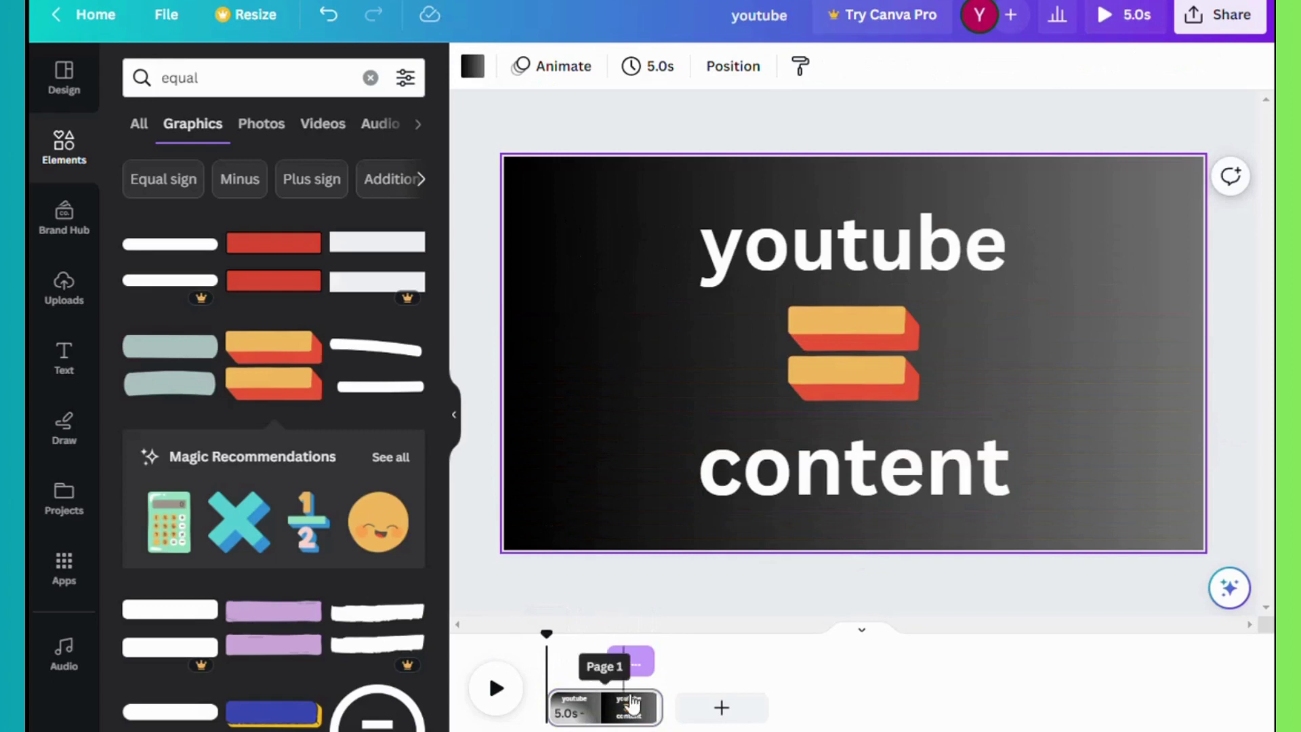
right_click(628, 720)
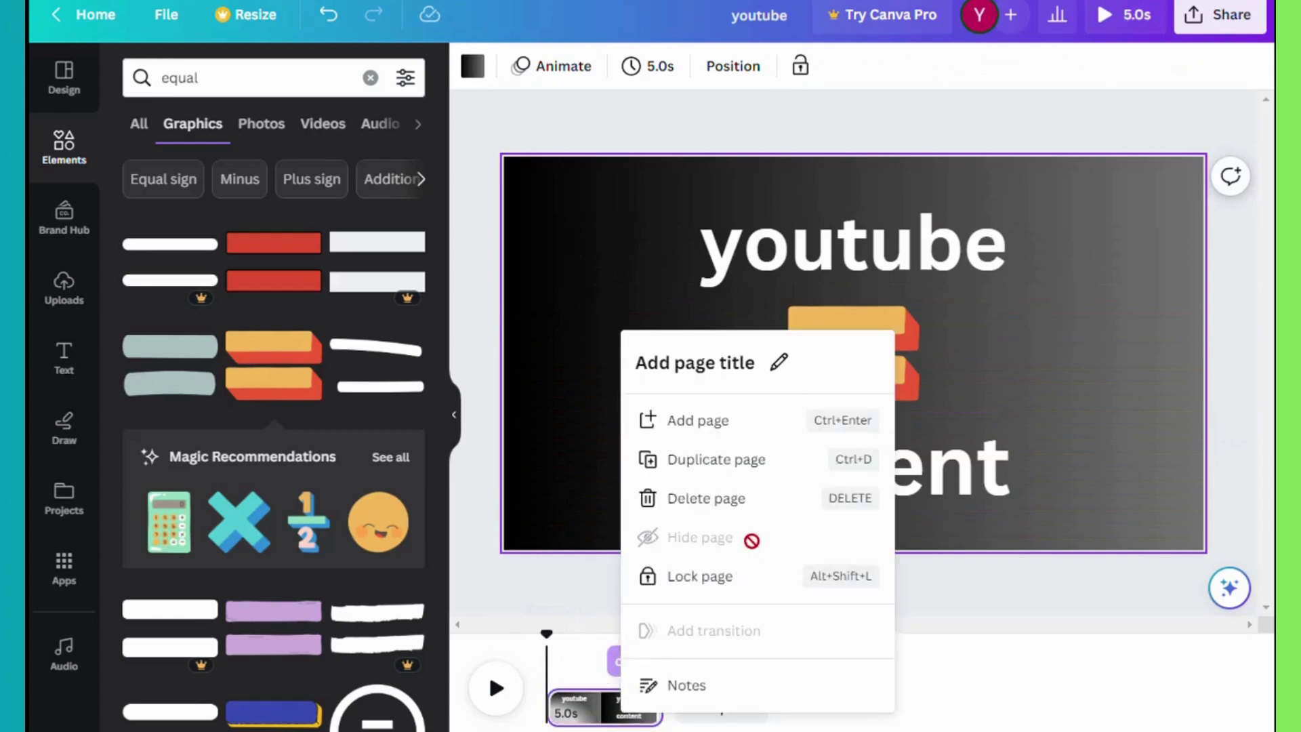
left_click(667, 460)
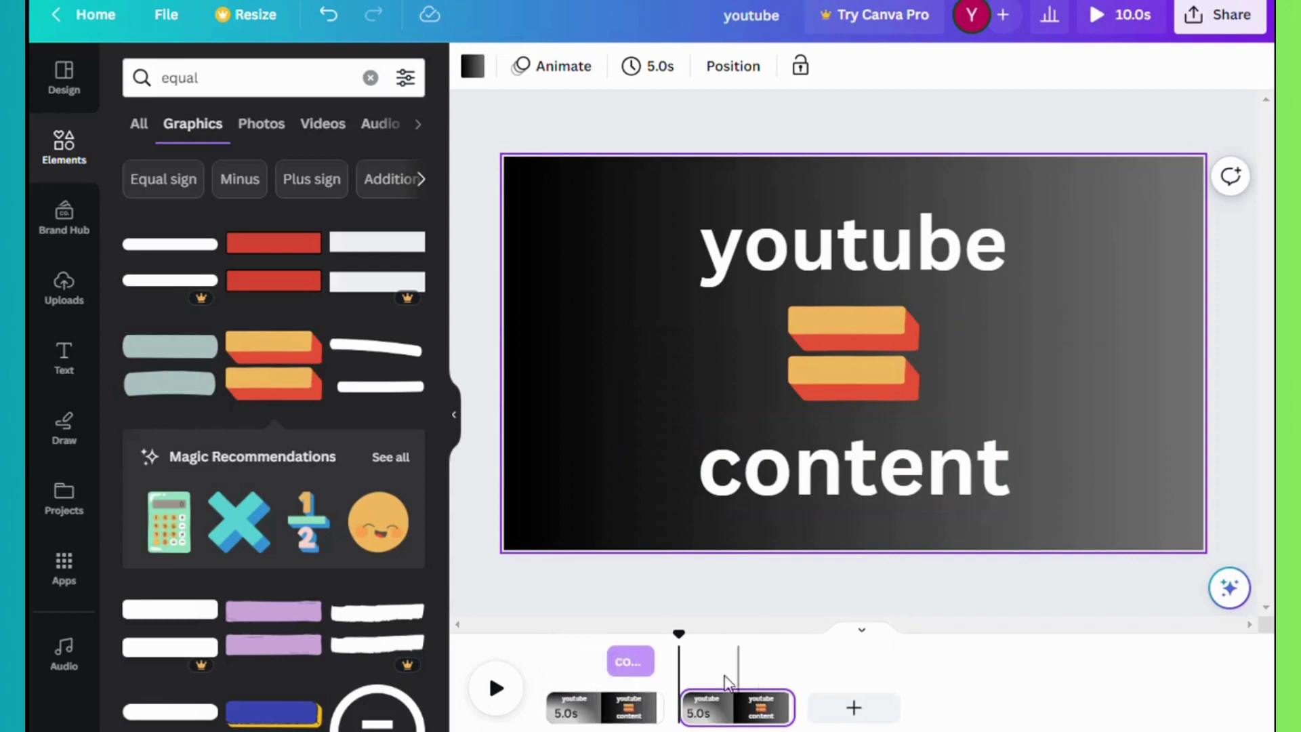
left_click(496, 688)
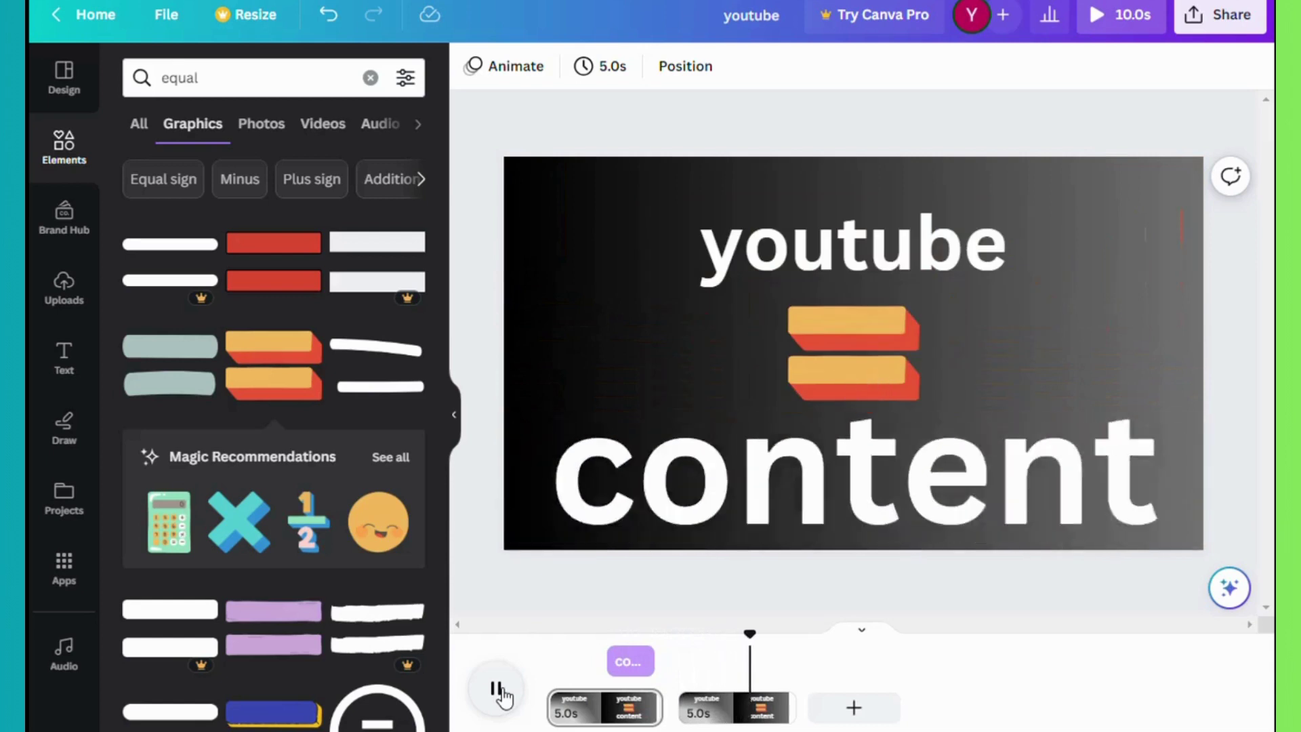
left_click(504, 696)
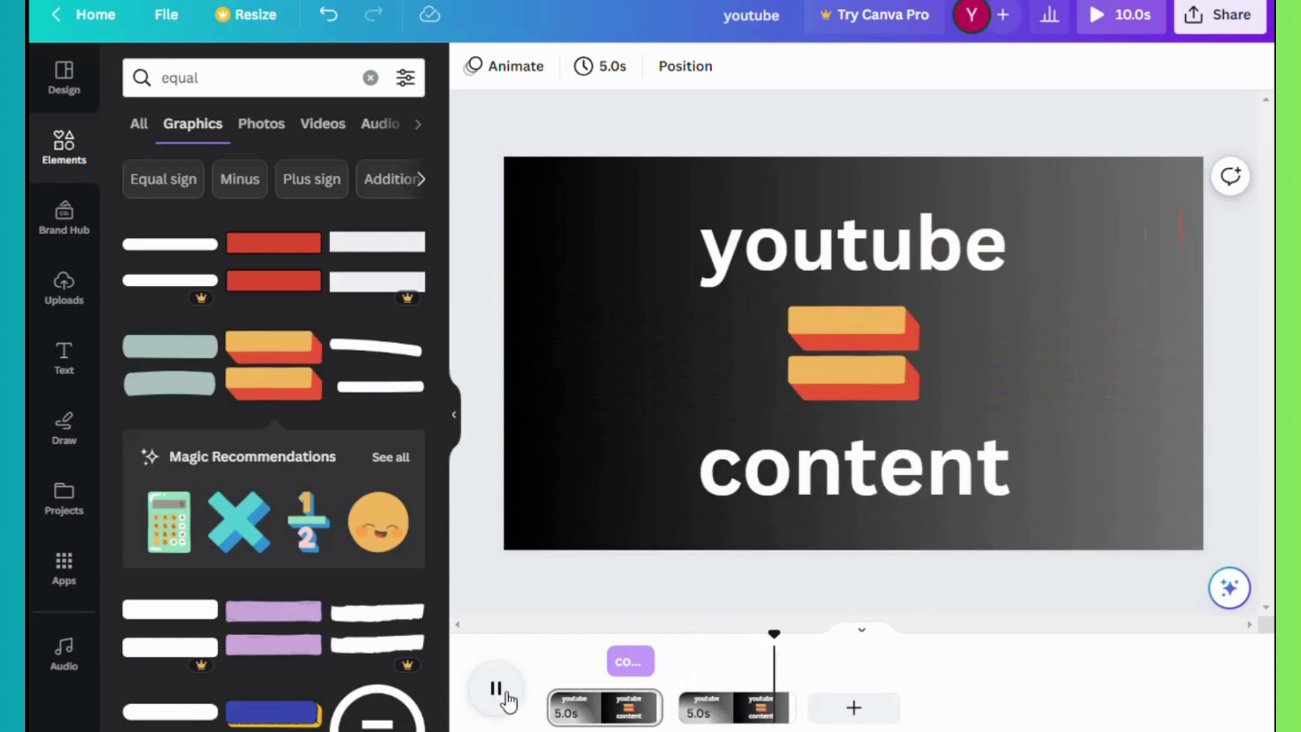
Step: Replace the upper text "youtube" on the second page with "content"
left_click(865, 268)
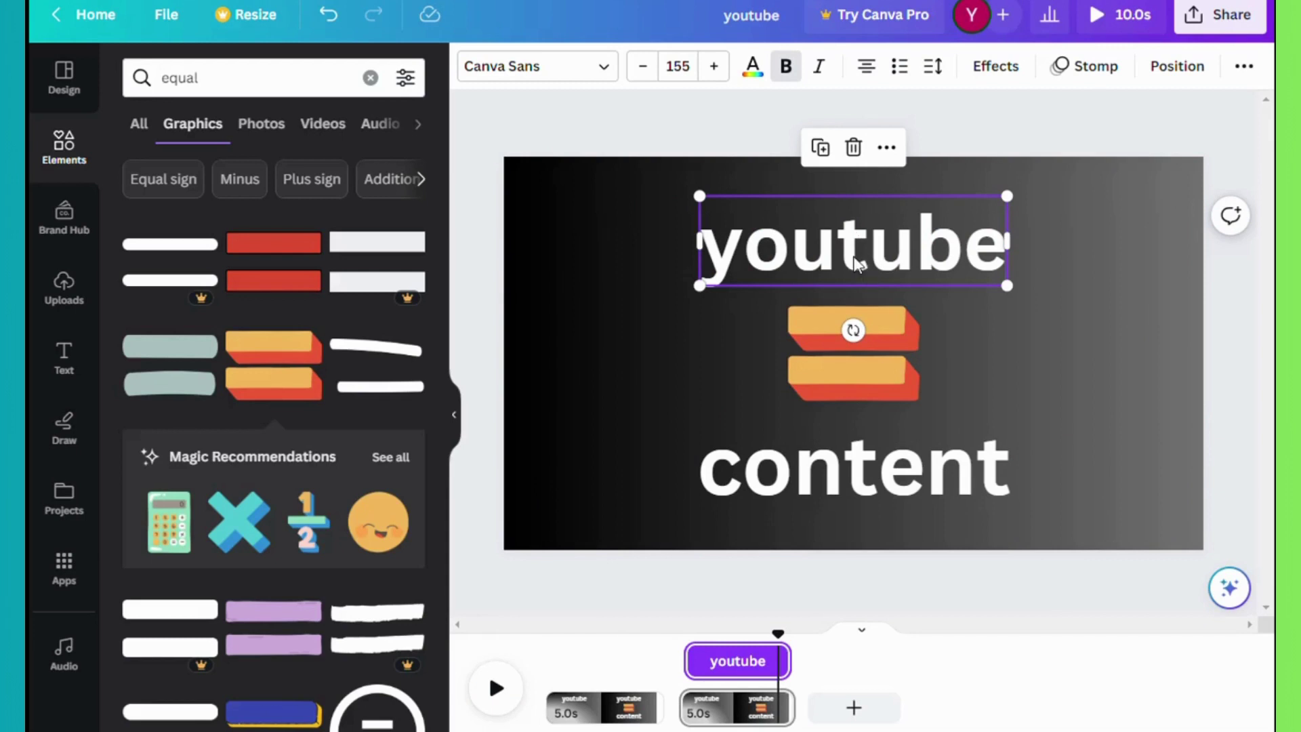
double_click(857, 264)
type("c")
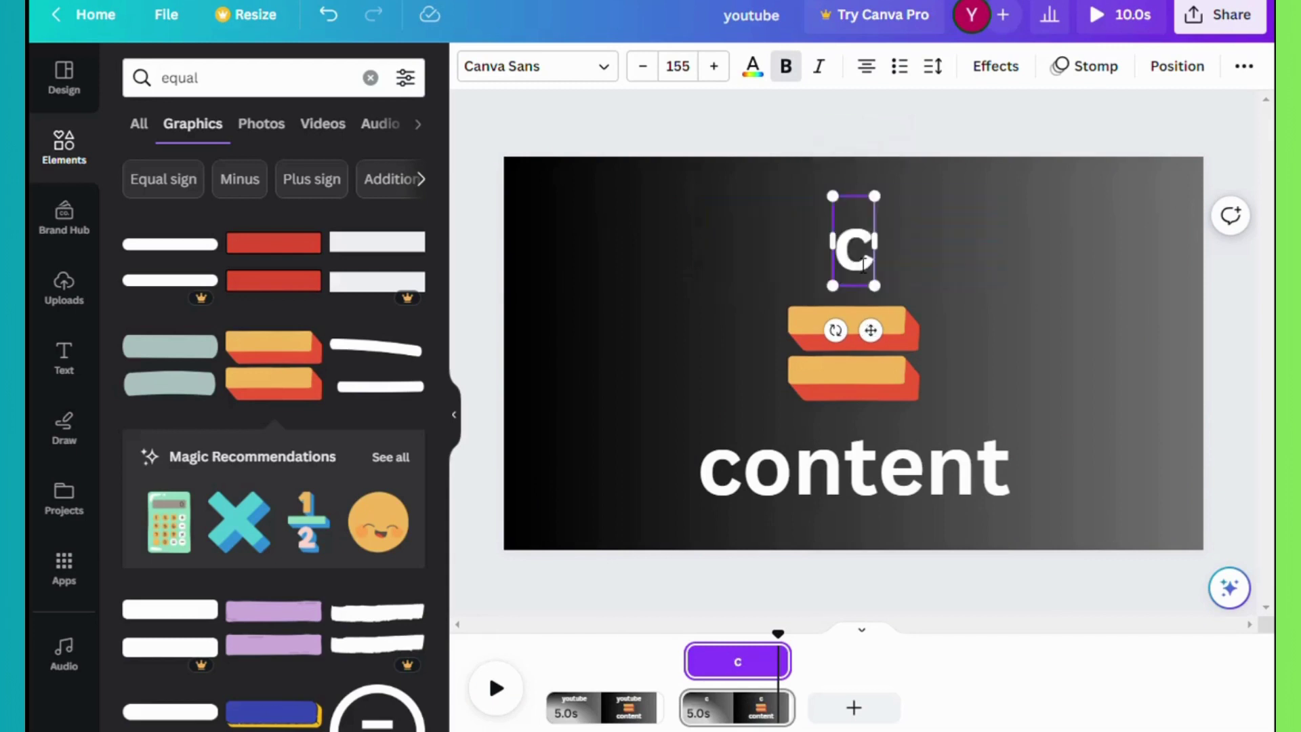
type("ontent")
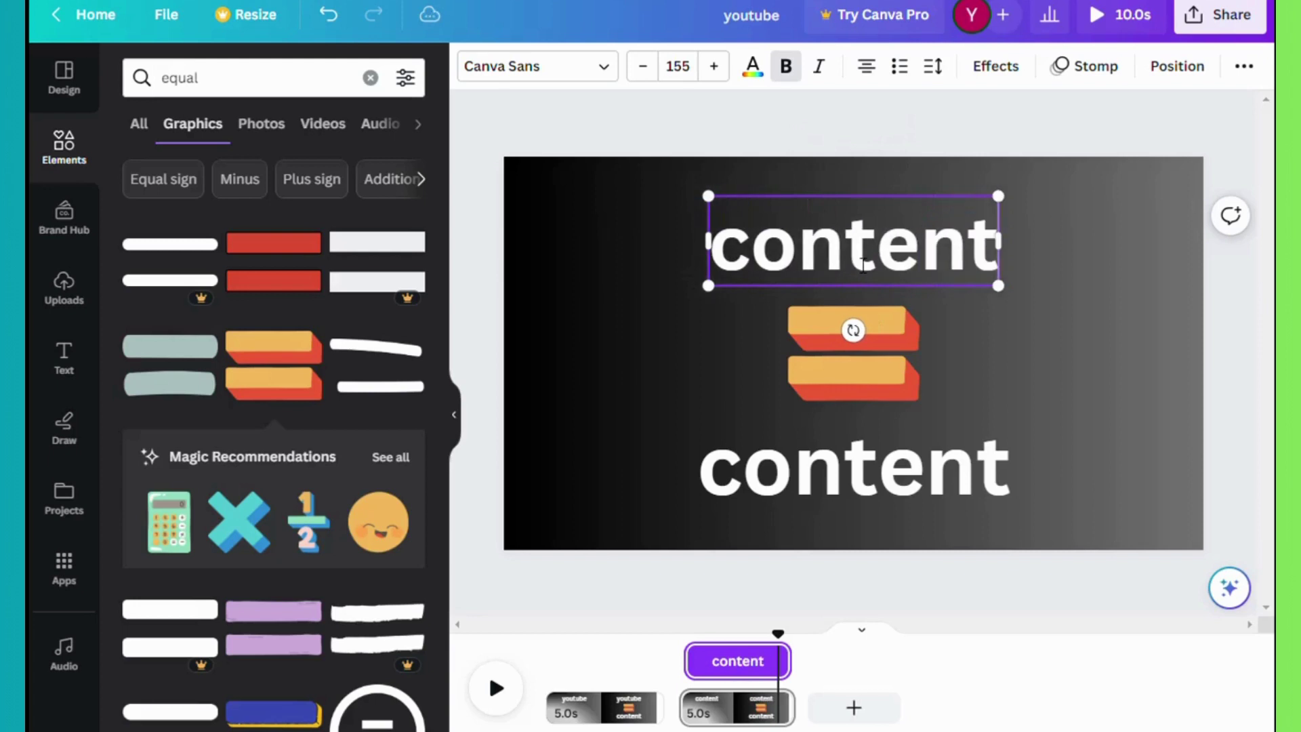
Step: Replace the text below the equals sign on the second page with "videos"
left_click(863, 485)
left_click(862, 485)
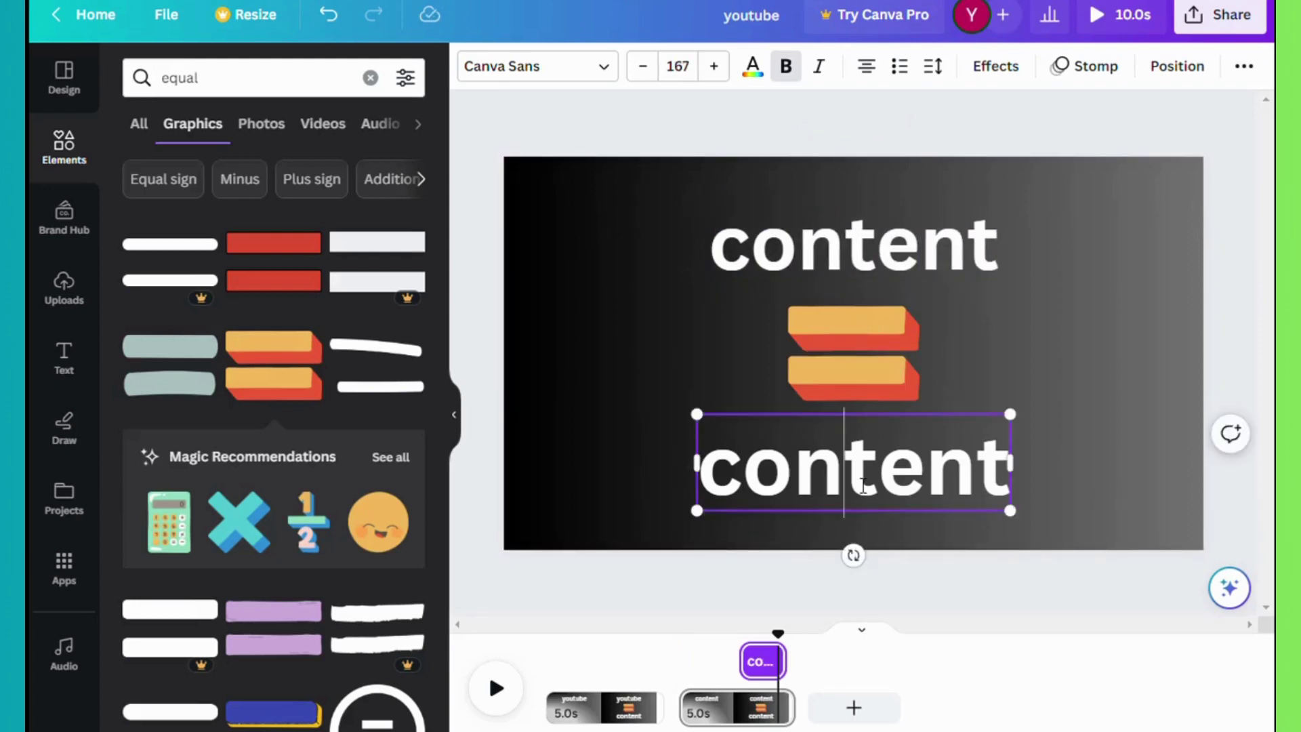
double_click(863, 486)
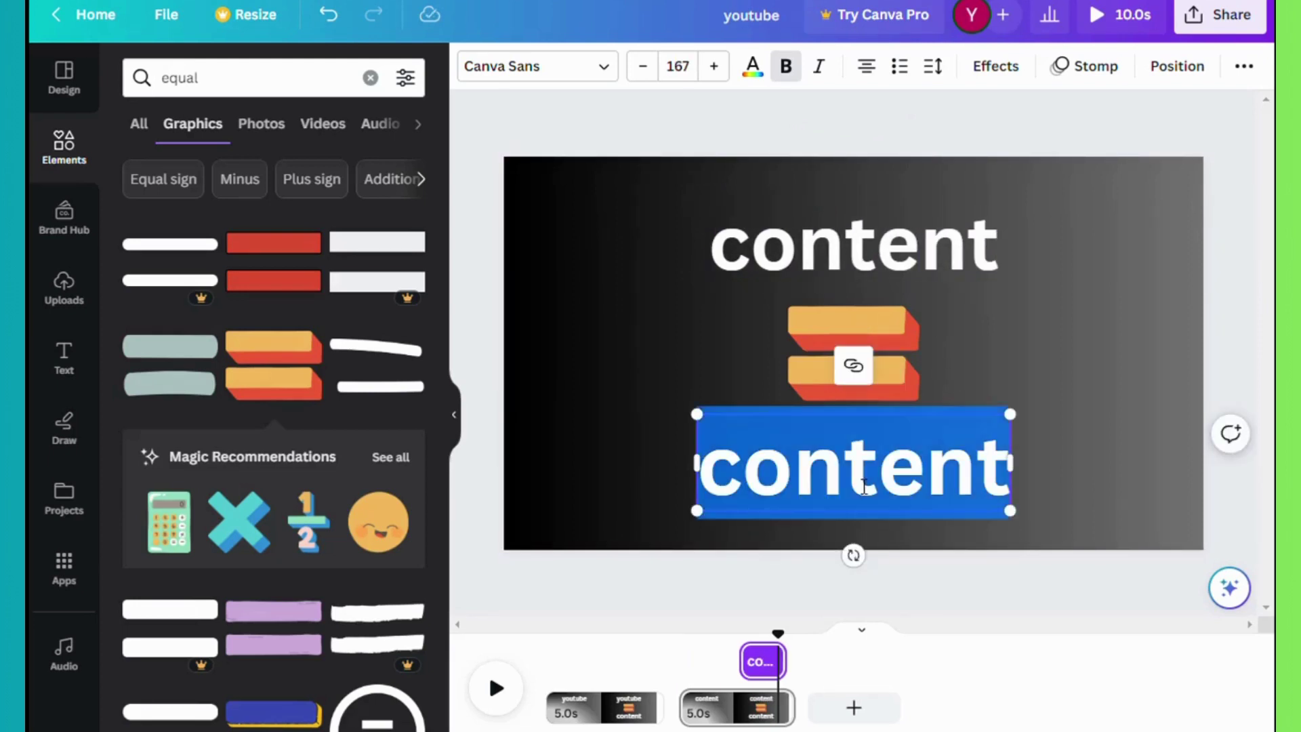
type("video")
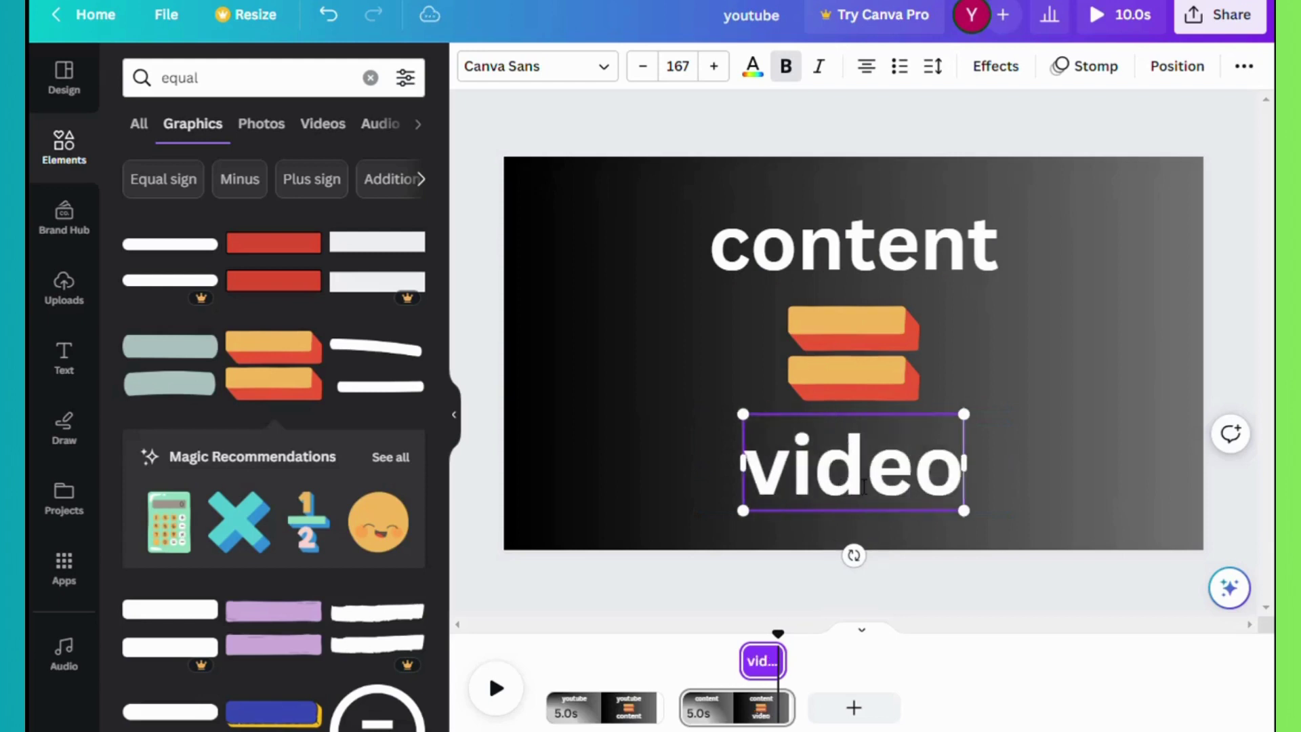
type("s")
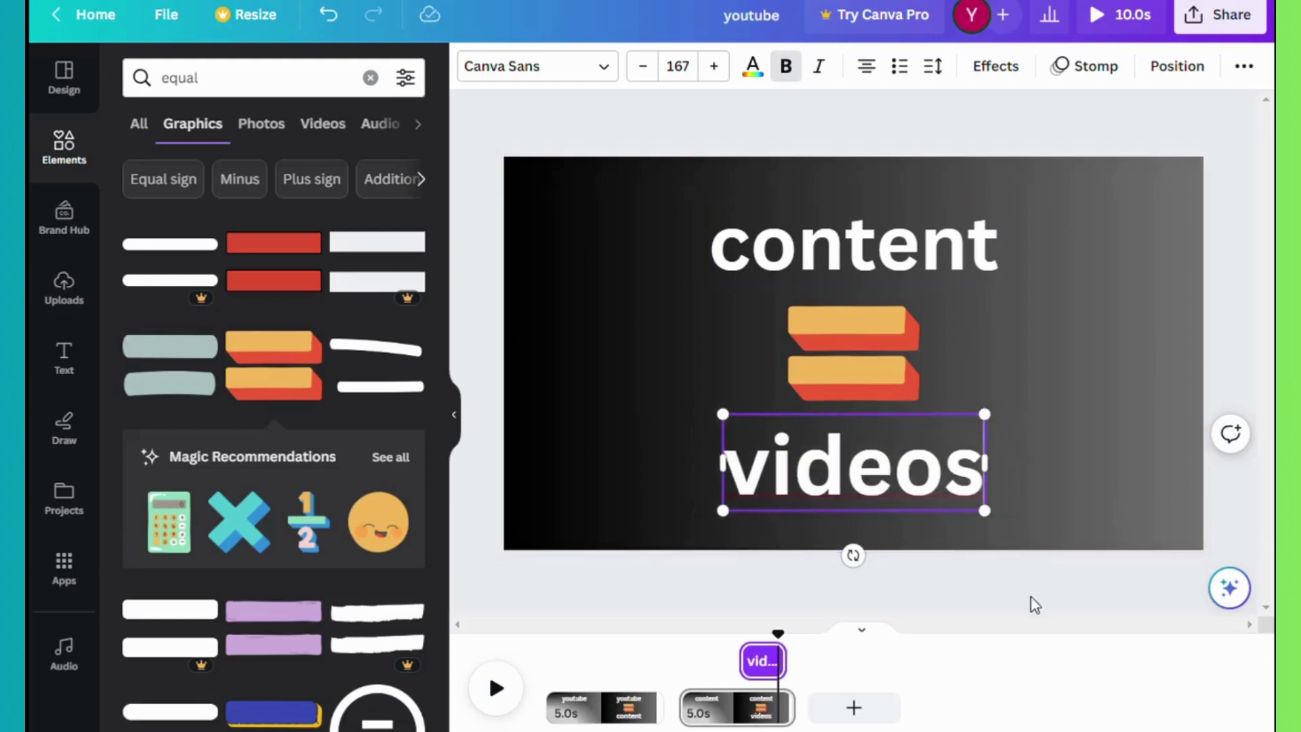
left_click(1030, 584)
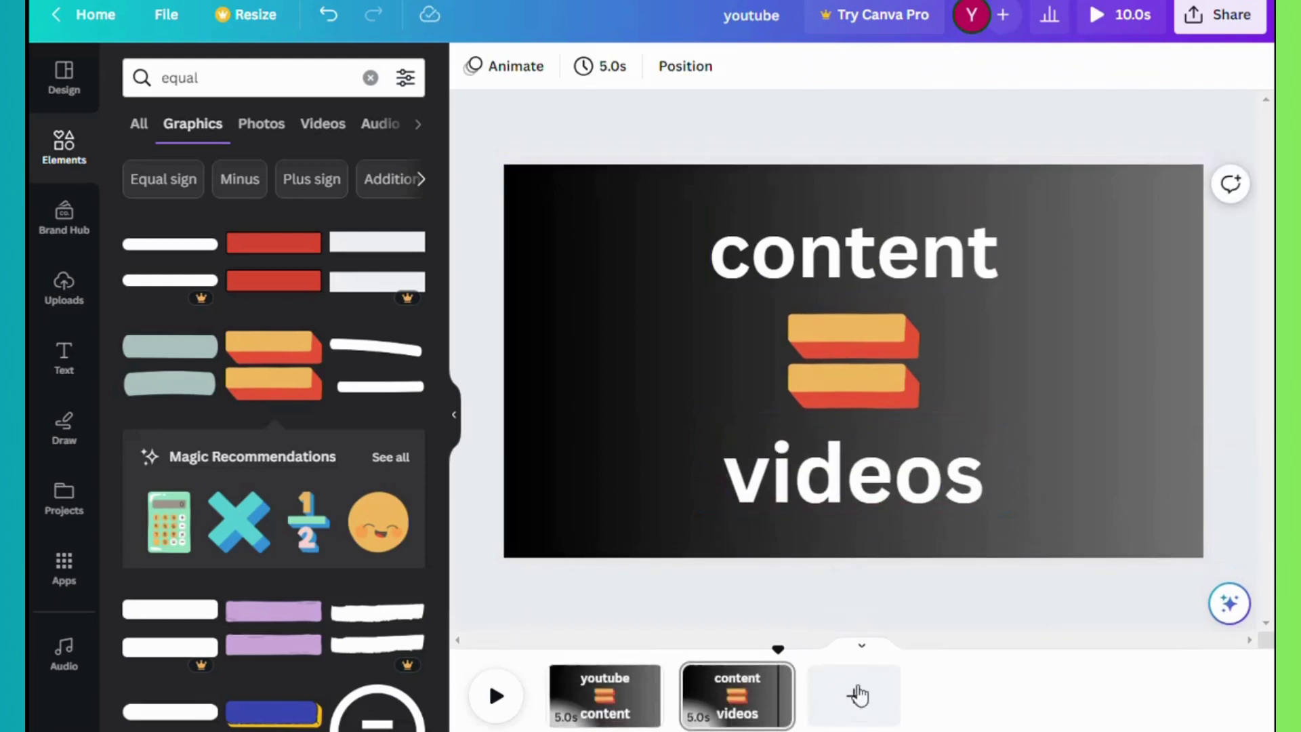
Step: Duplicate the "content = videos" page and change the copy's upper text to "videos"
right_click(730, 715)
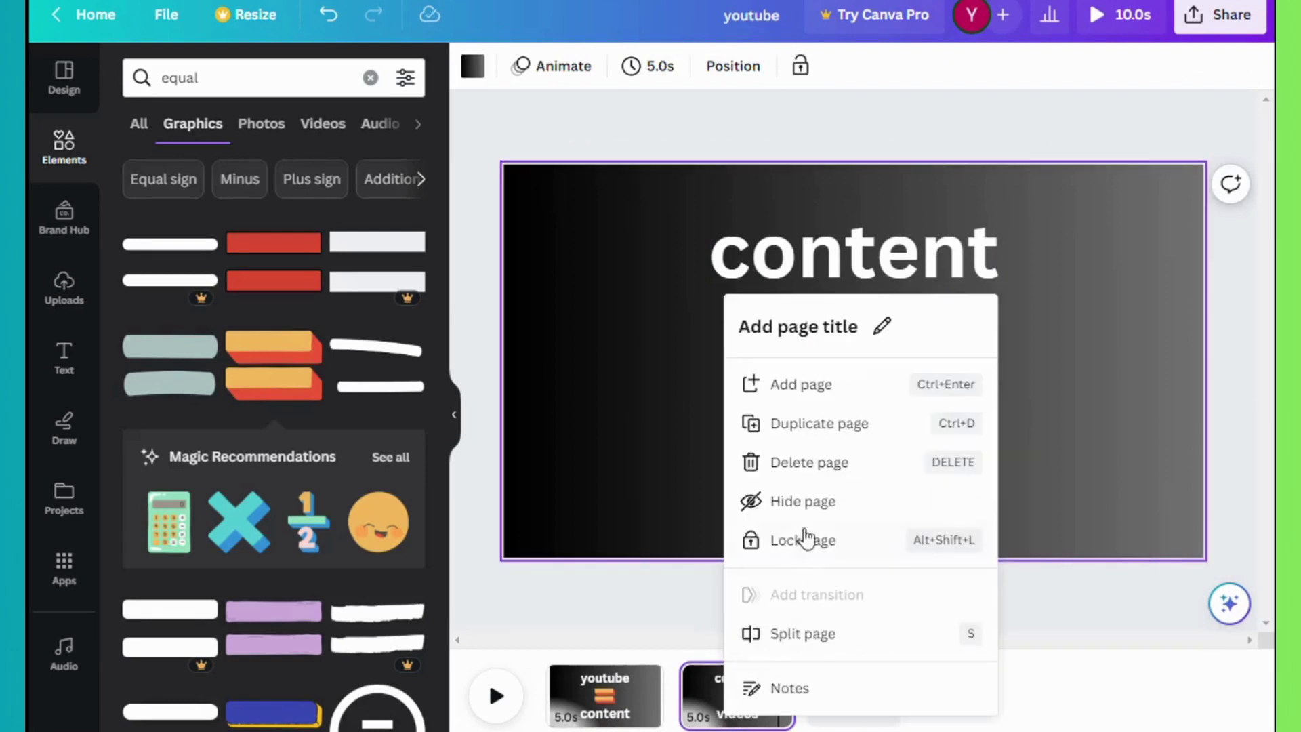
left_click(817, 435)
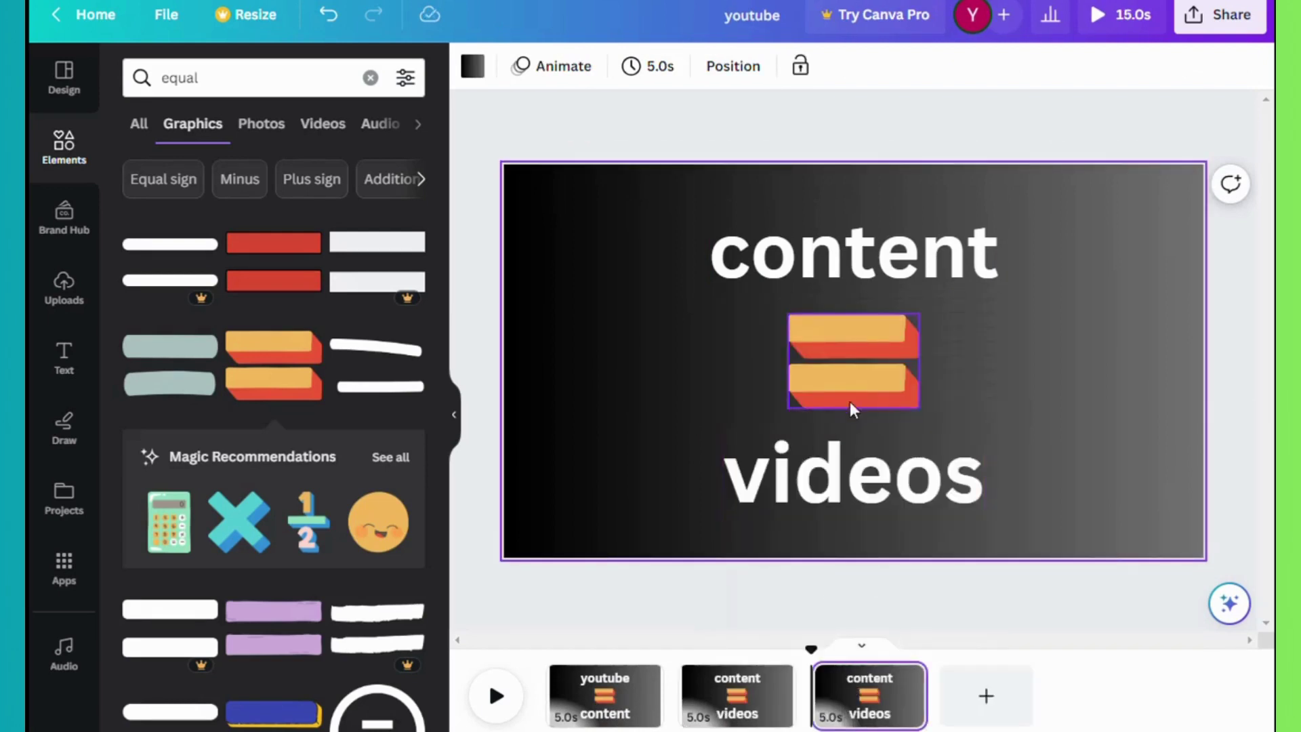
left_click(871, 260)
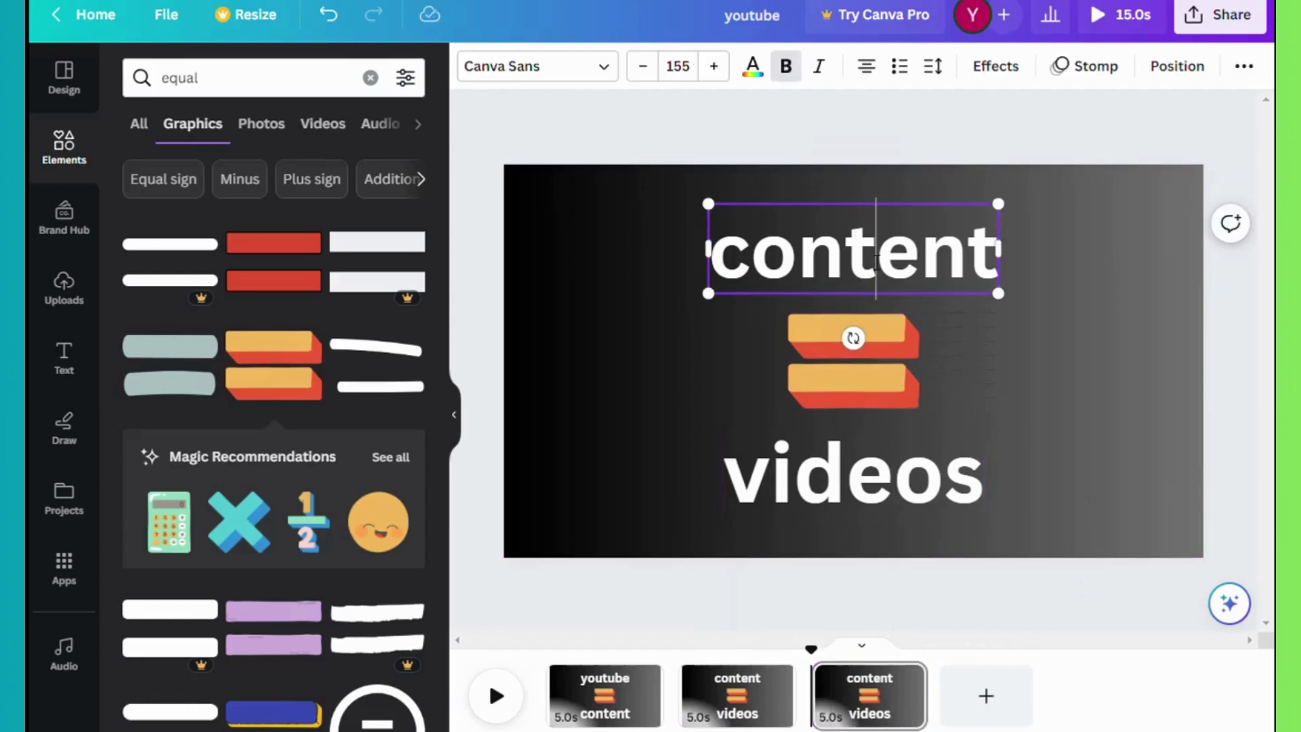
double_click(876, 262)
type("vi")
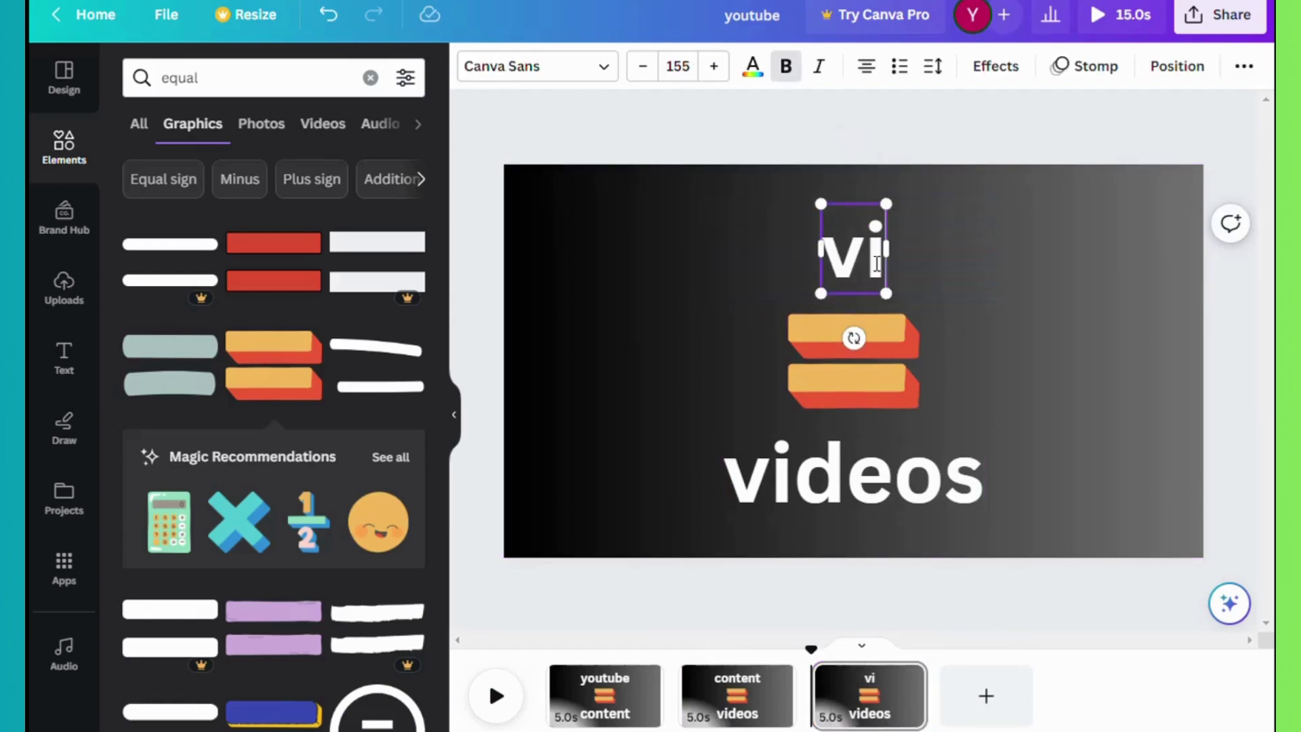
type("deos")
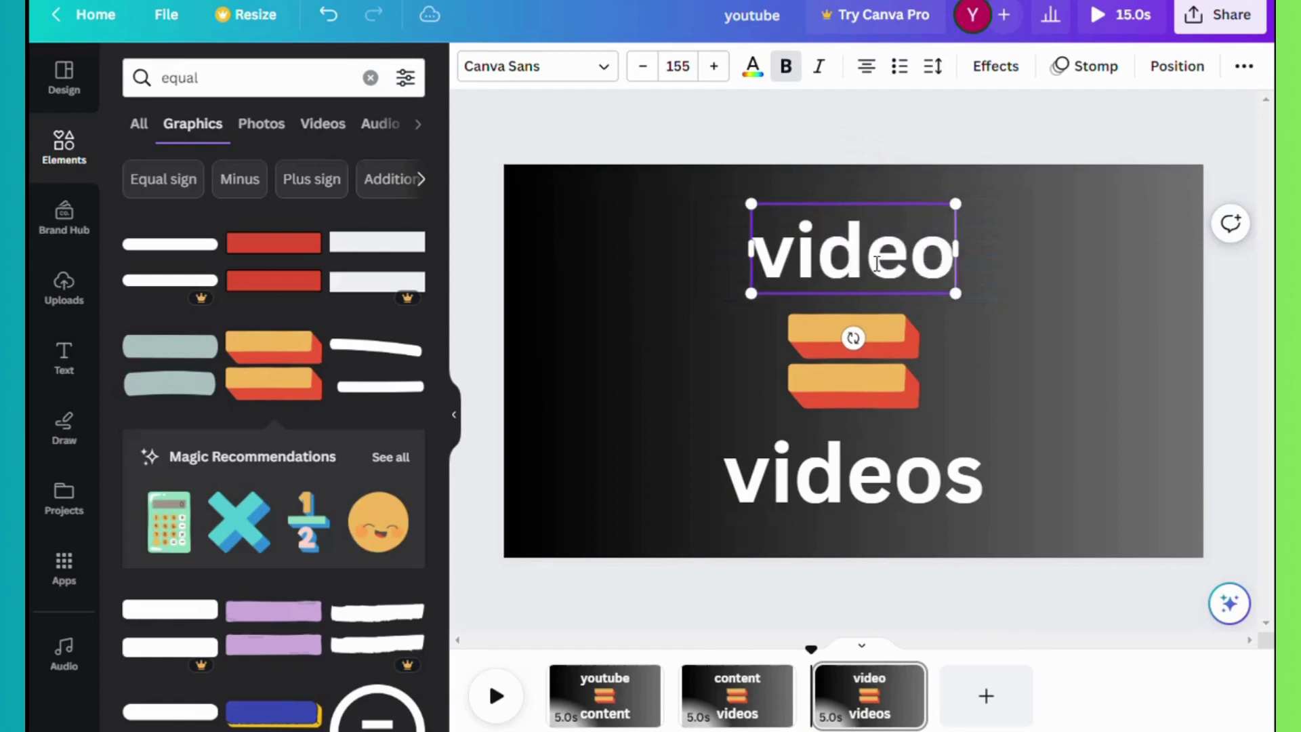
Step: Remove the text below the equals sign on the third page
left_click(894, 500)
double_click(901, 506)
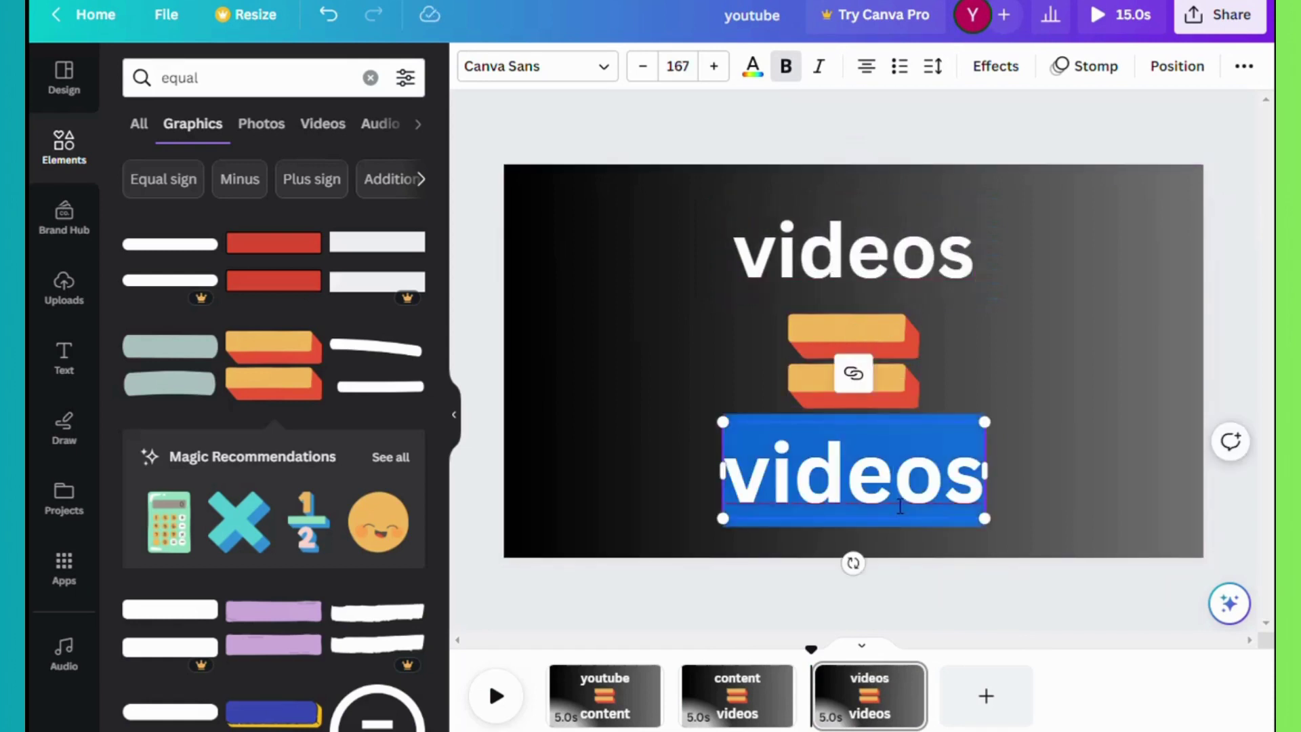
type("ca")
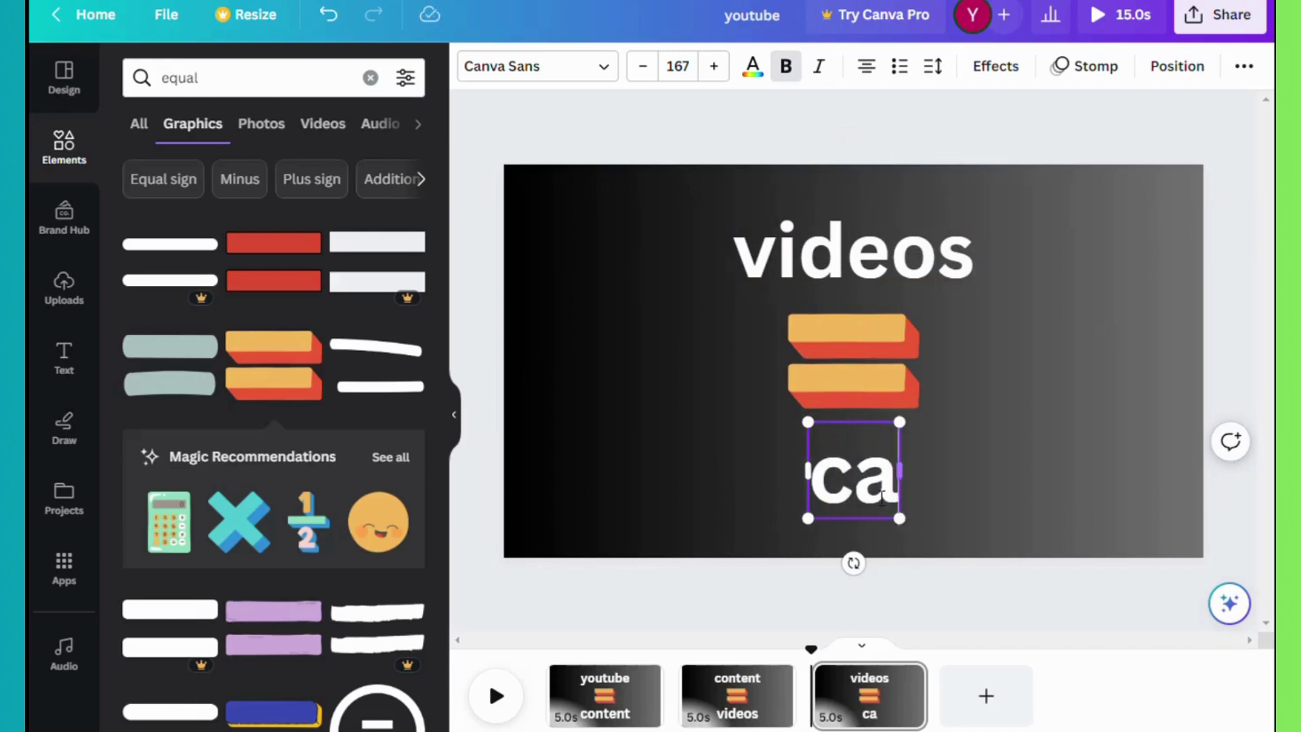
key("BackSpace")
key("BackSpace")
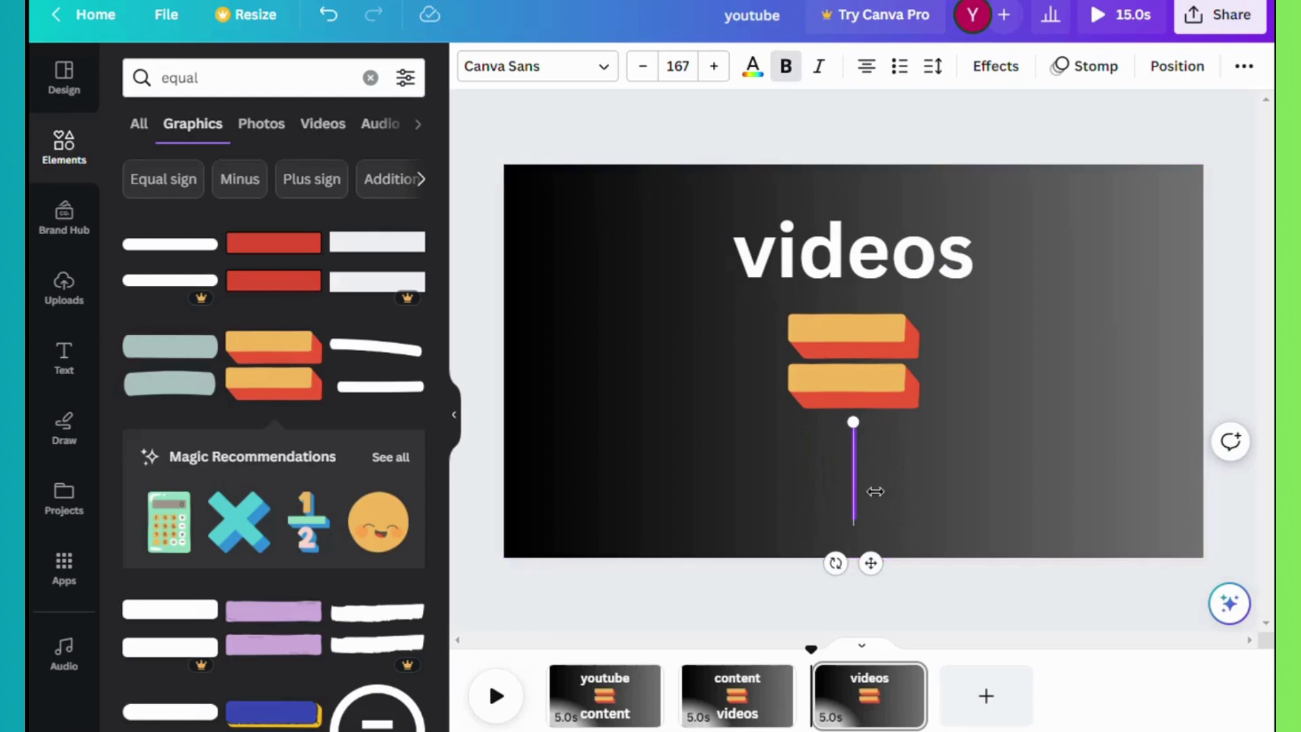
left_click(918, 480)
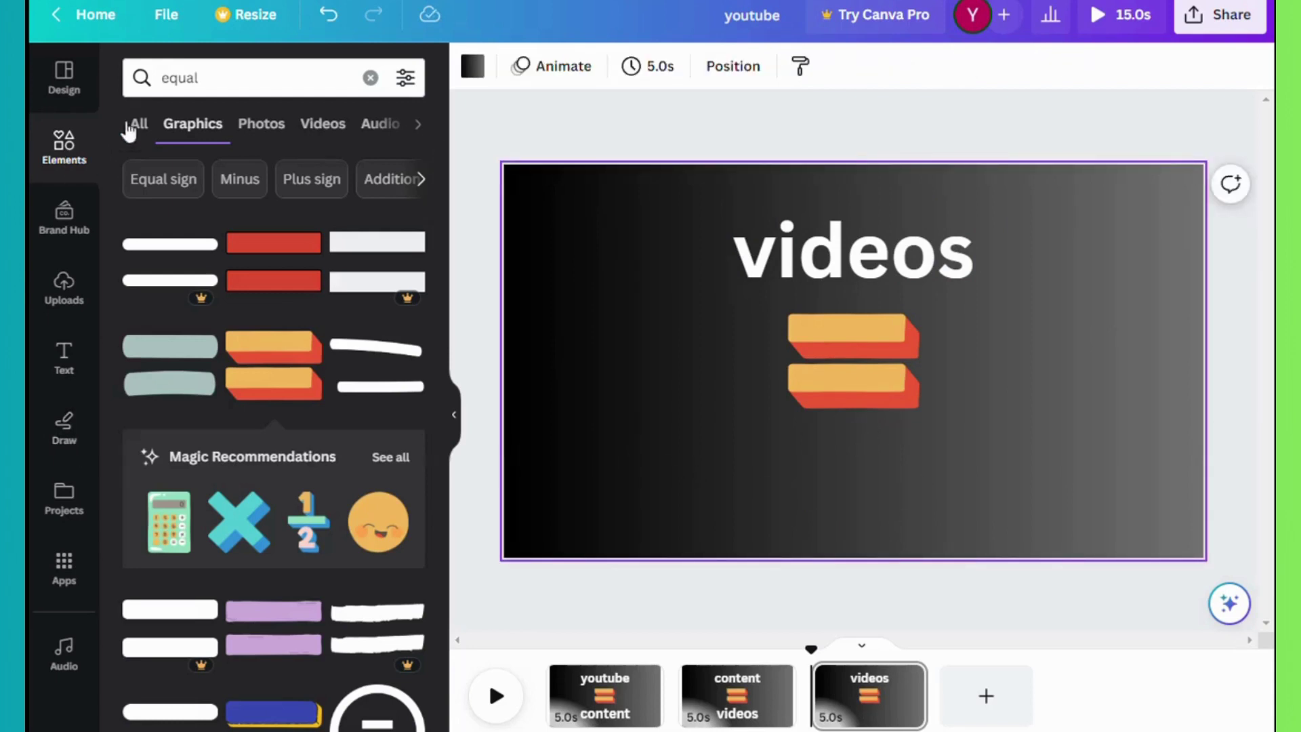
Step: Search the elements library for "CANVA" and add the white Canva wordmark photo to the third page
left_click(370, 78)
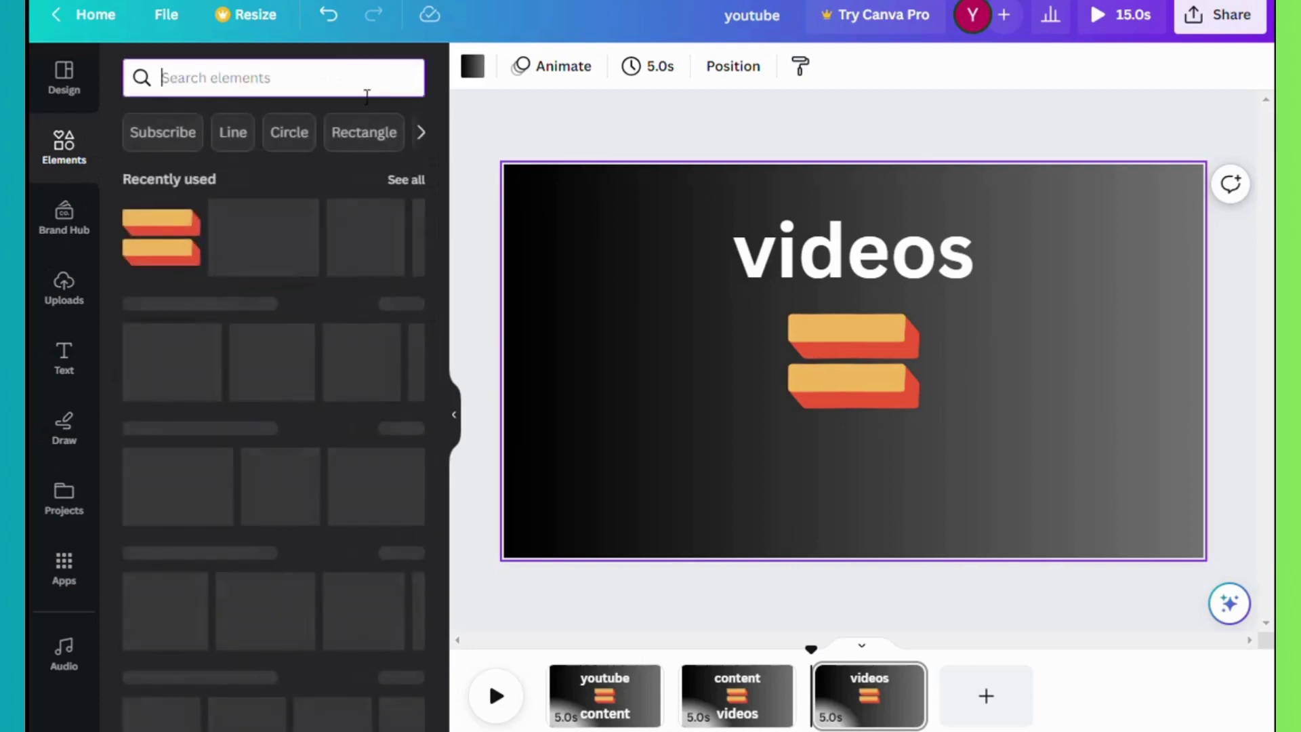
type("ca")
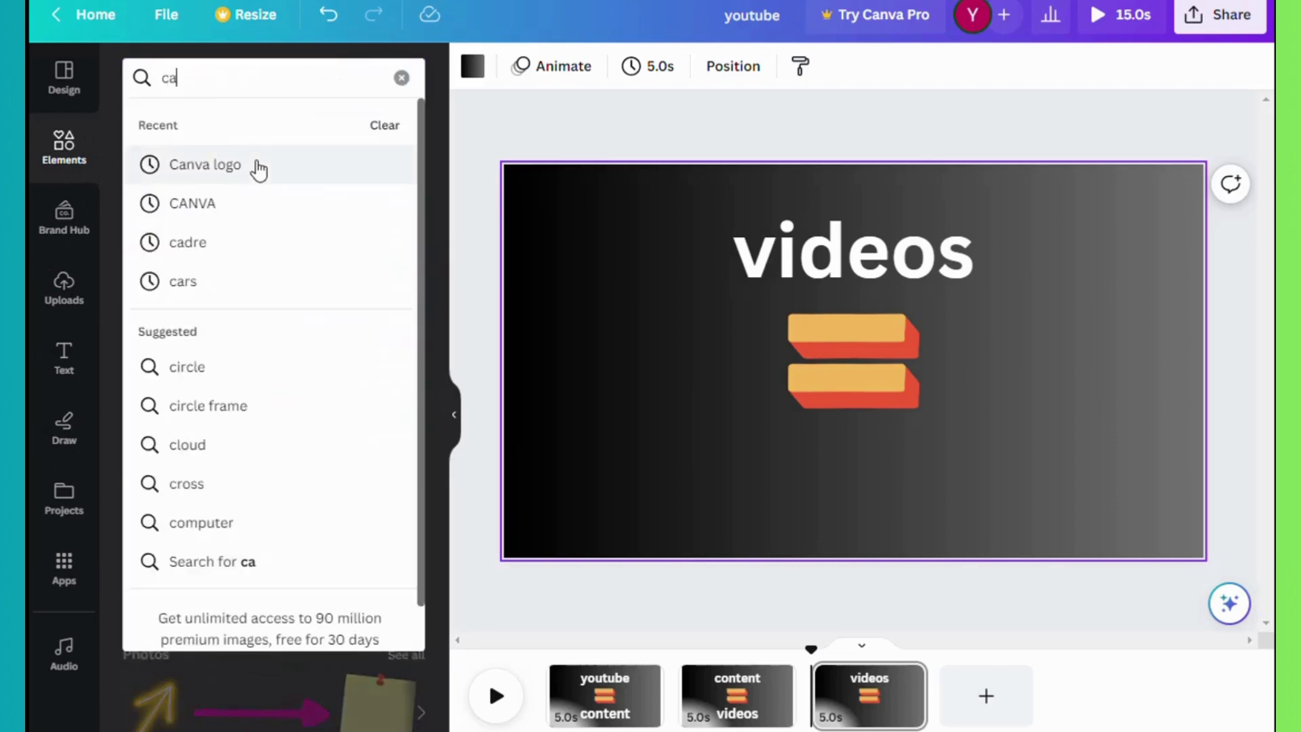
left_click(198, 205)
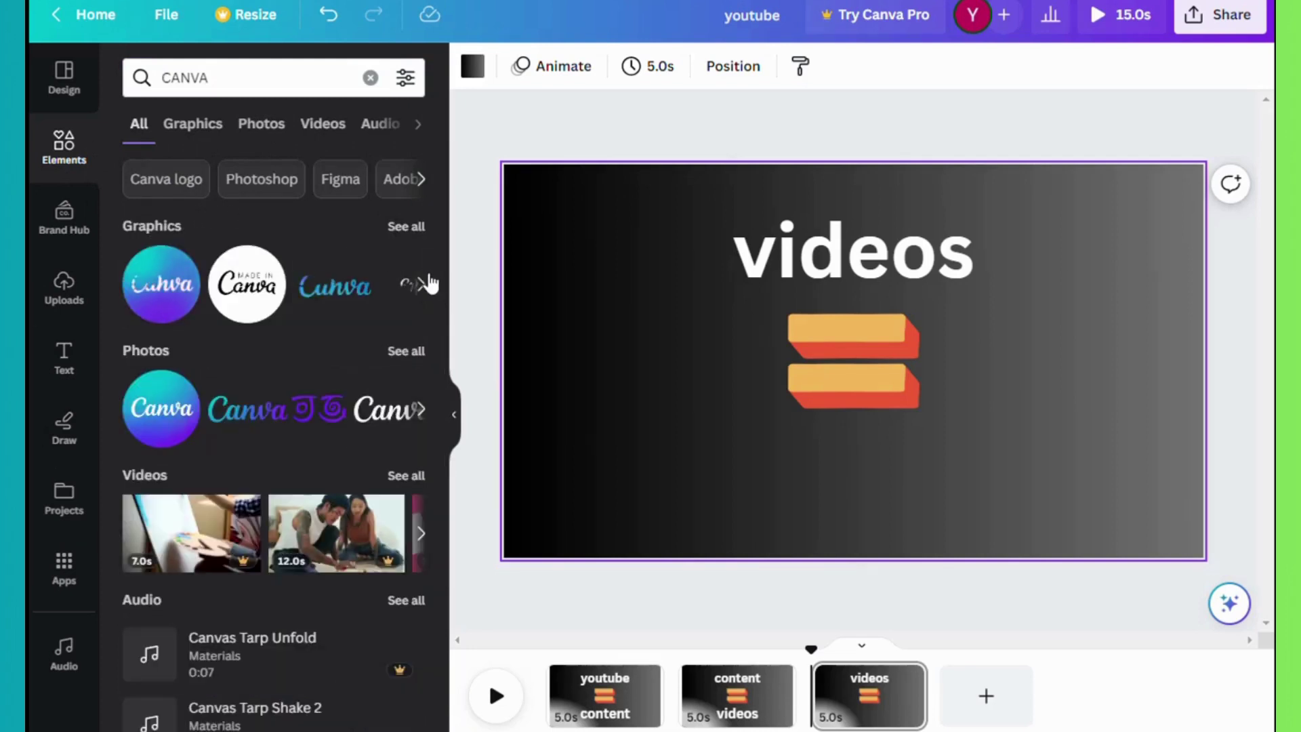
left_click(401, 421)
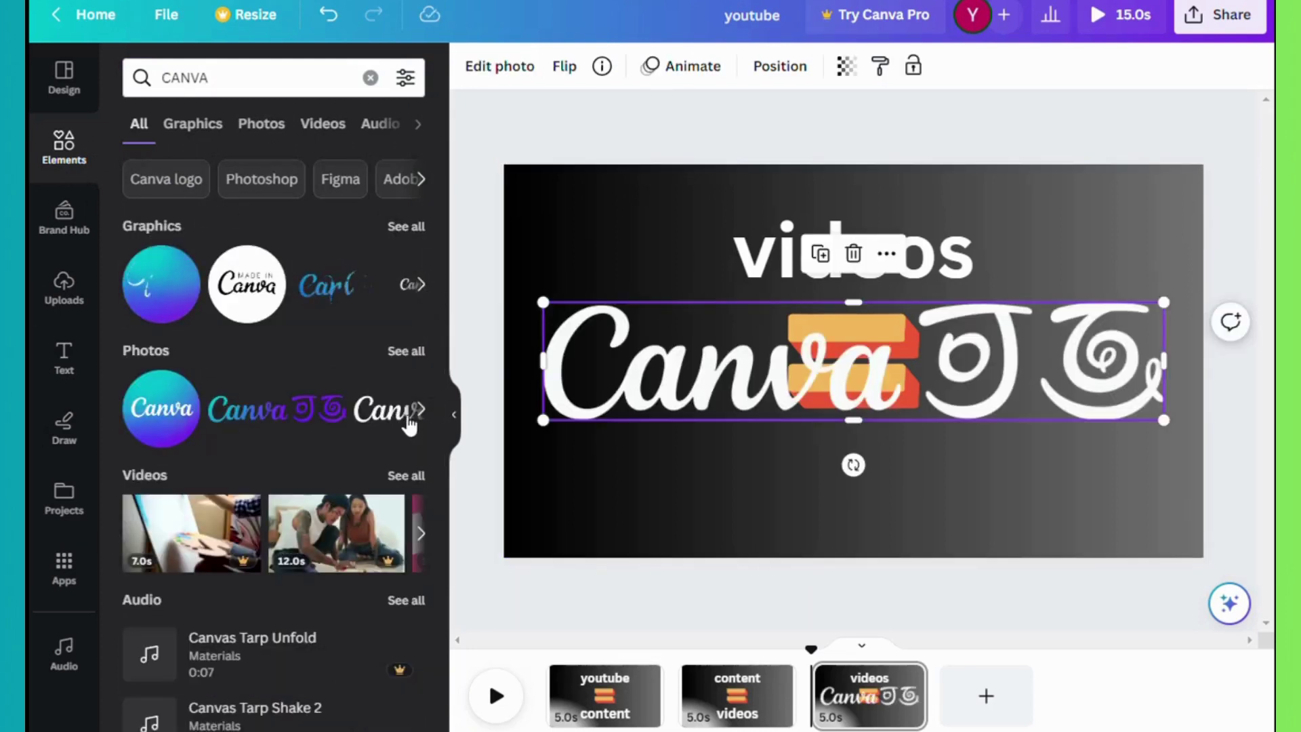
Step: Crop the added image to just the "Canva" wordmark, place it below the equals sign and enlarge it slightly
left_click_drag(1181, 374, 941, 363)
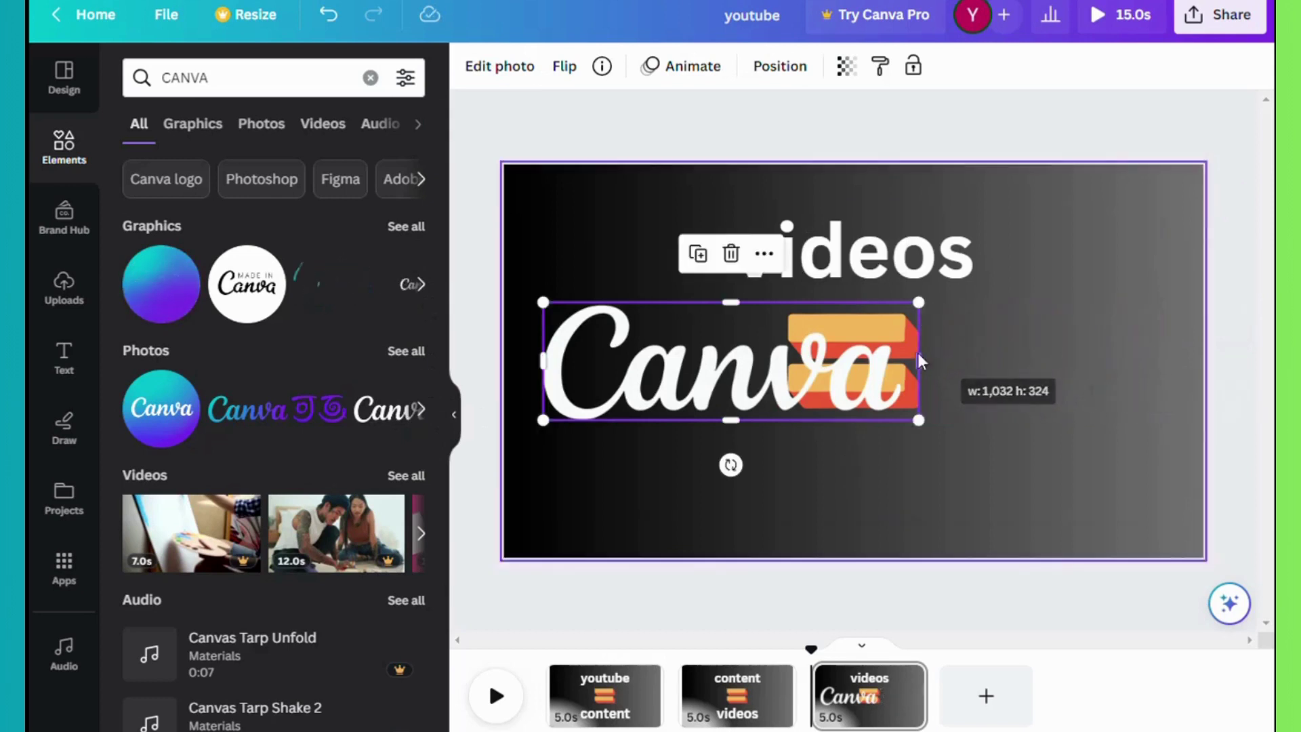
left_click_drag(702, 379, 831, 498)
mouse_move(1063, 493)
left_mouse_down()
mouse_move(1228, 493)
mouse_move(1042, 495)
mouse_move(1054, 496)
left_mouse_up()
left_click(1067, 597)
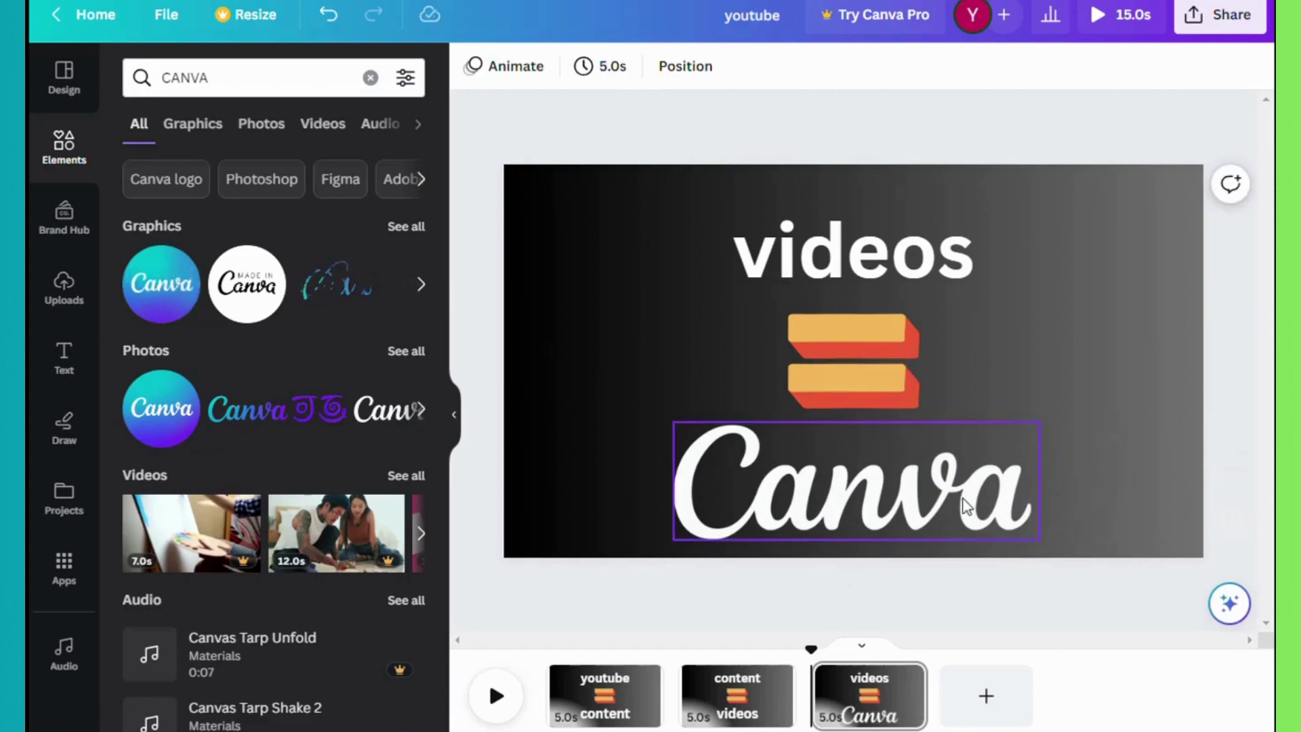
left_click(995, 482)
mouse_move(1062, 427)
left_mouse_down()
mouse_move(1086, 408)
mouse_move(1067, 410)
left_mouse_up()
left_click(1000, 591)
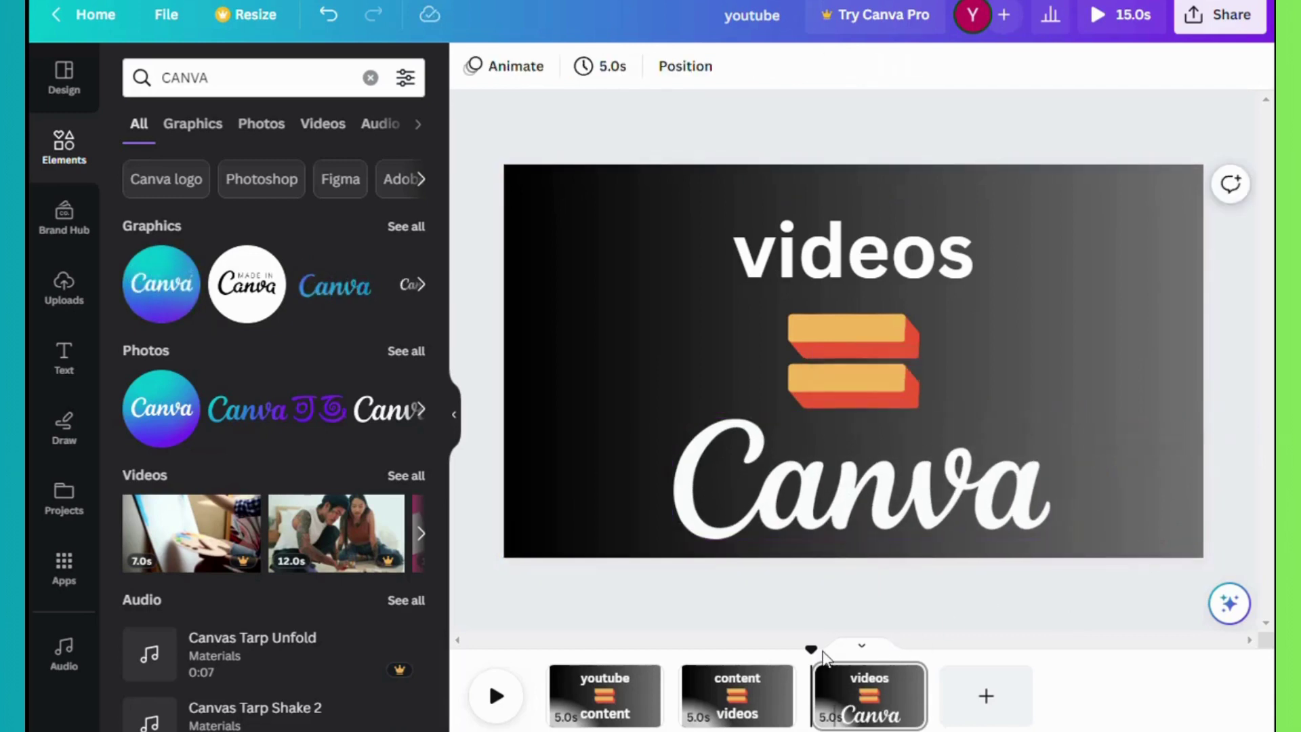
Step: Preview the video and show the Canva image's timing to delay its start until about midway through the third page
left_click(495, 695)
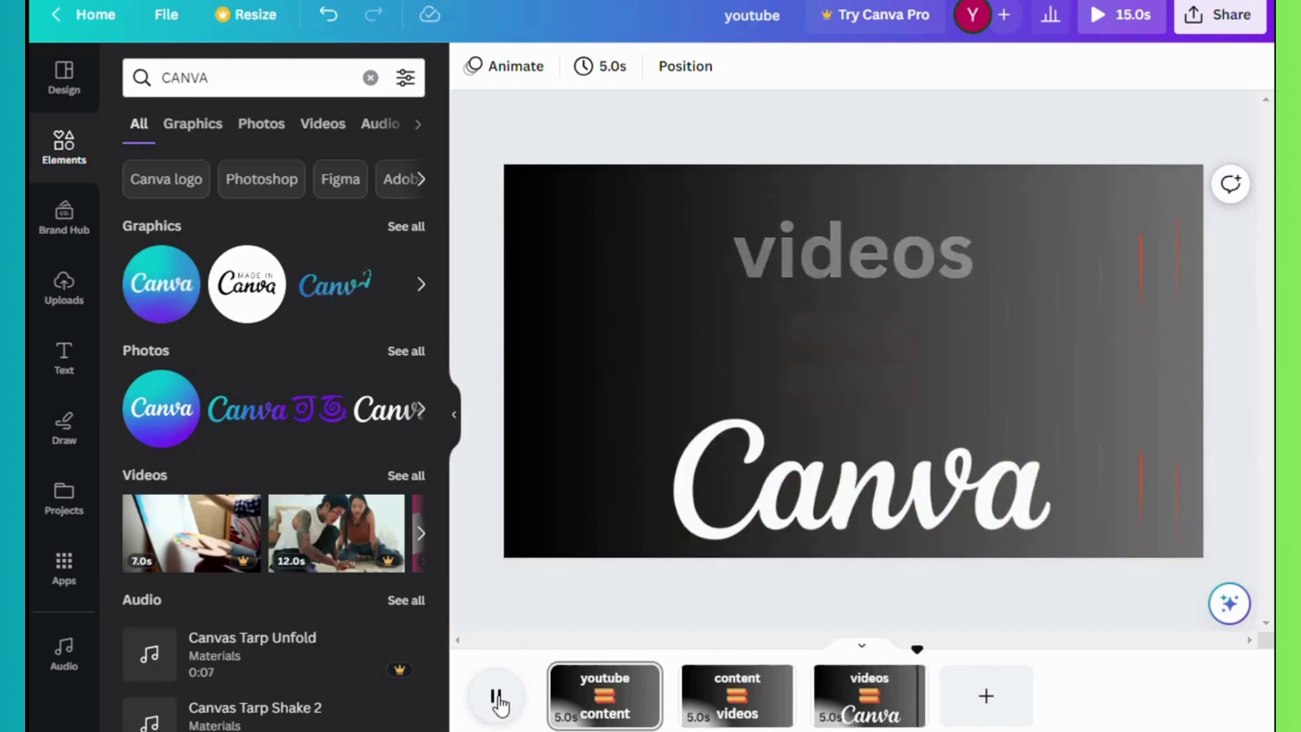
left_click(940, 508)
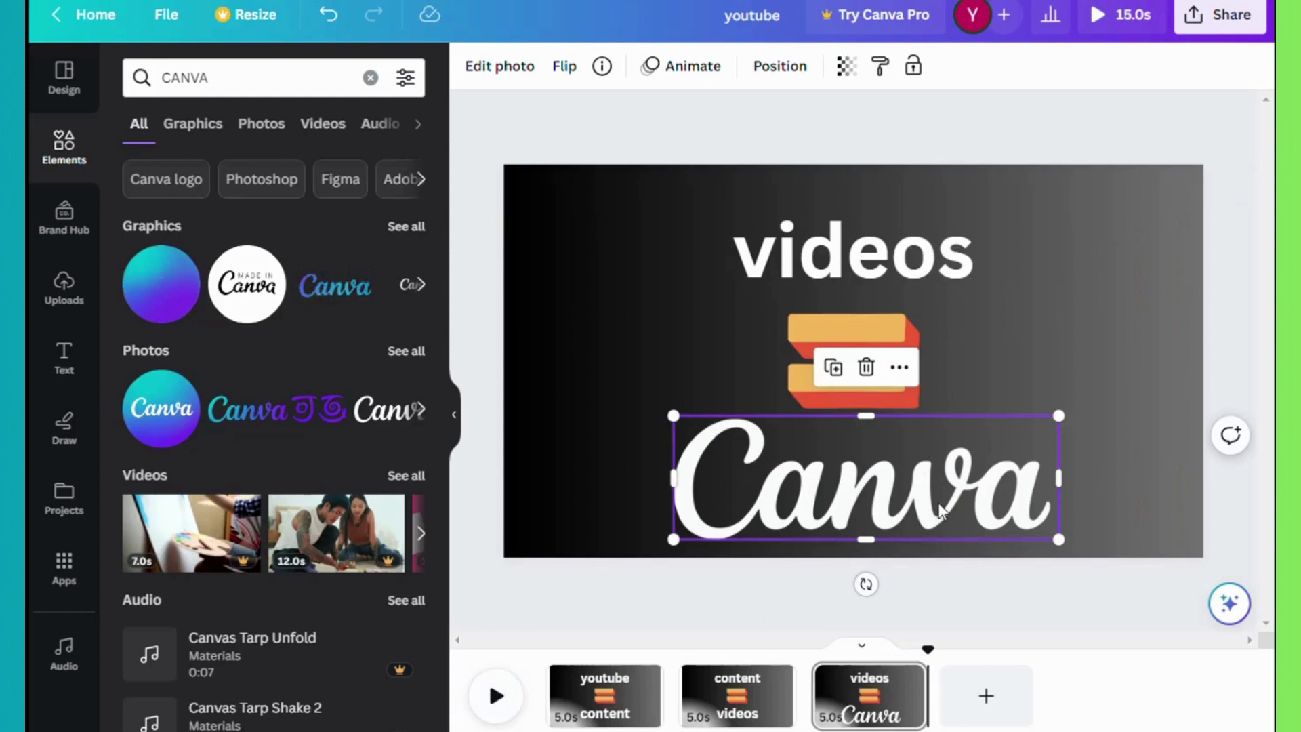
left_click(899, 370)
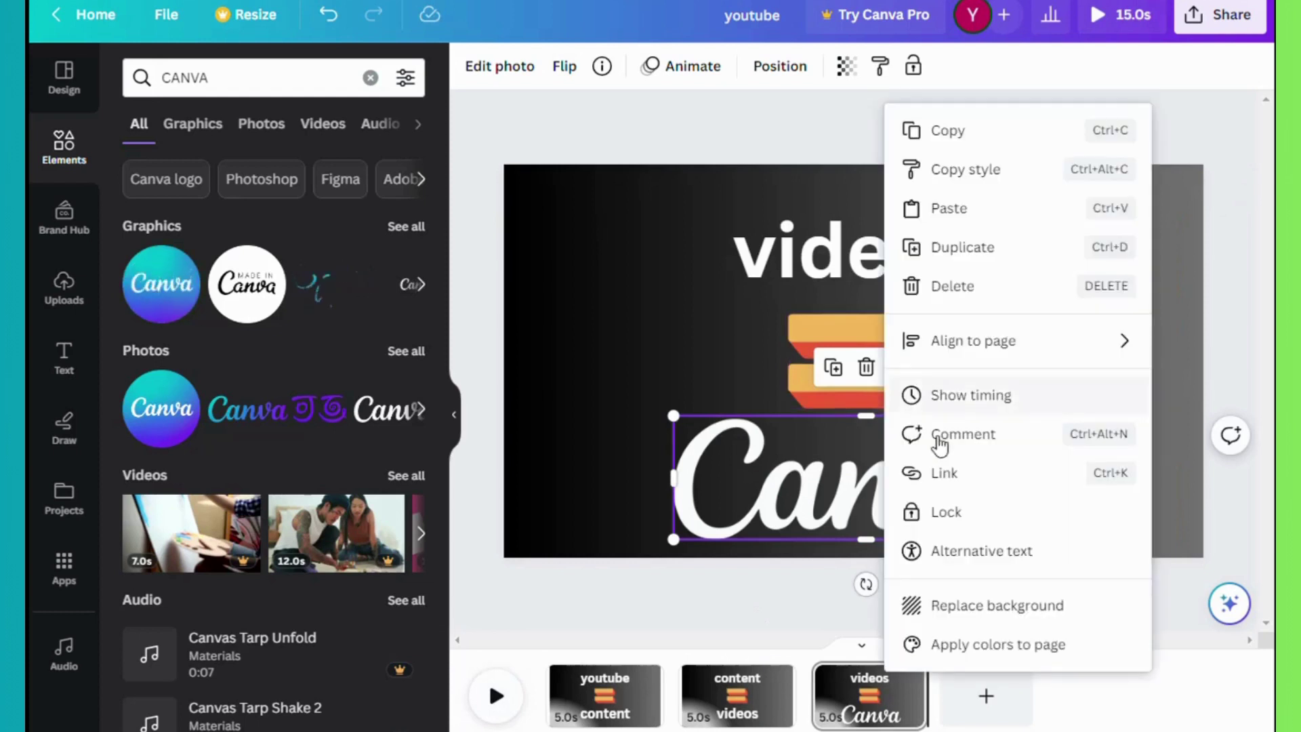
left_click(973, 392)
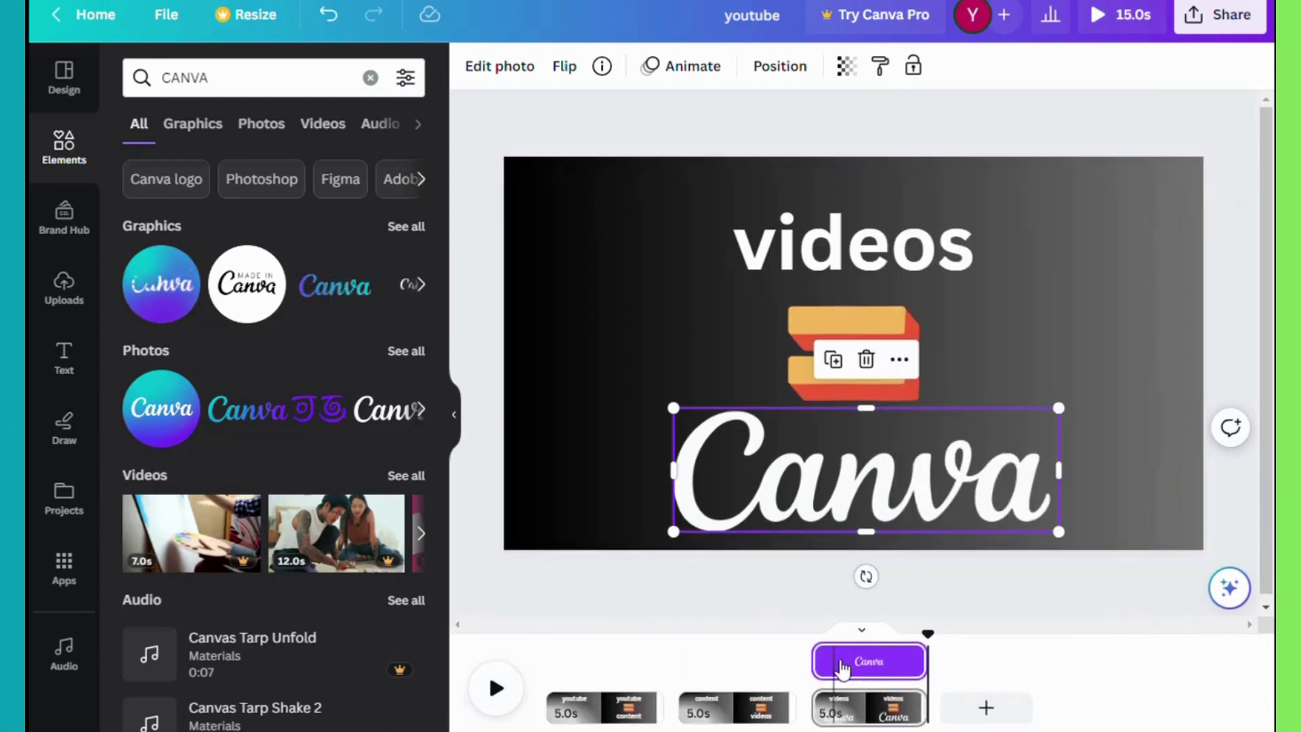
left_click_drag(842, 669, 883, 669)
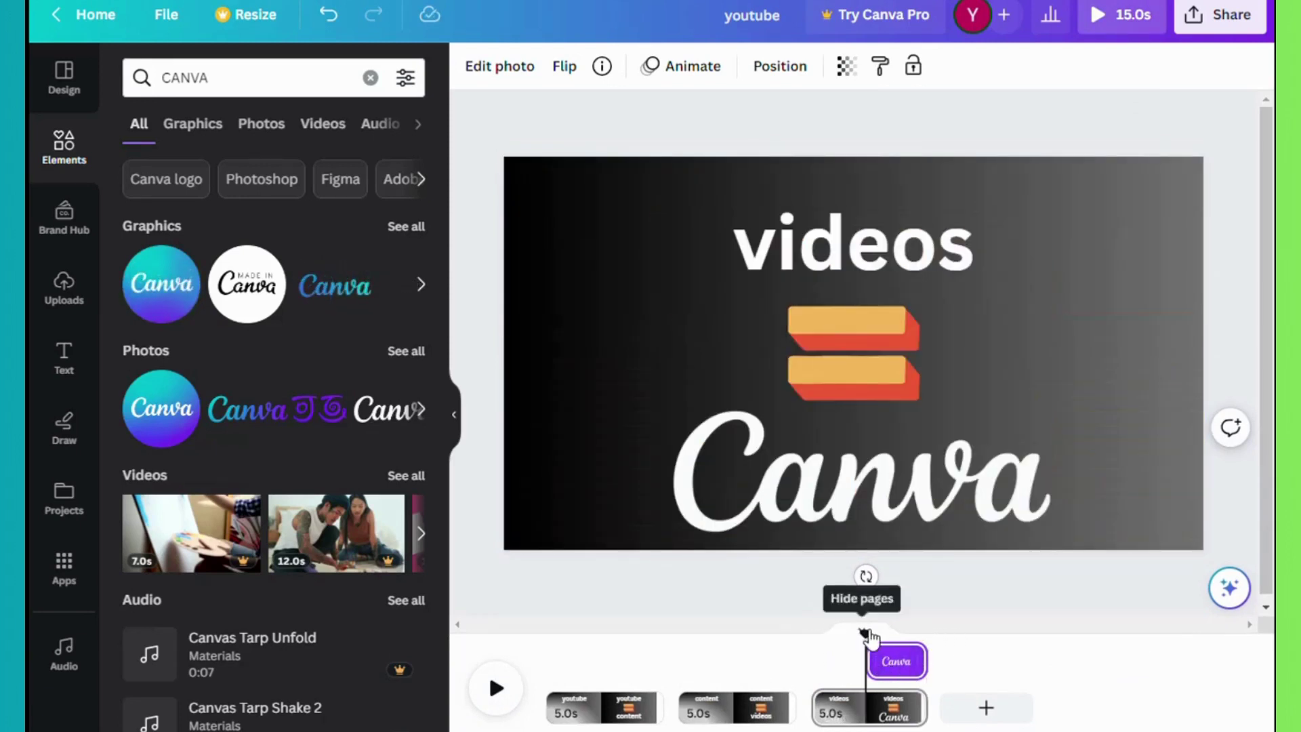
Step: Play back the third page and shorten the Canva image's timing to the final 2.0 s of the page
left_click_drag(867, 634, 811, 634)
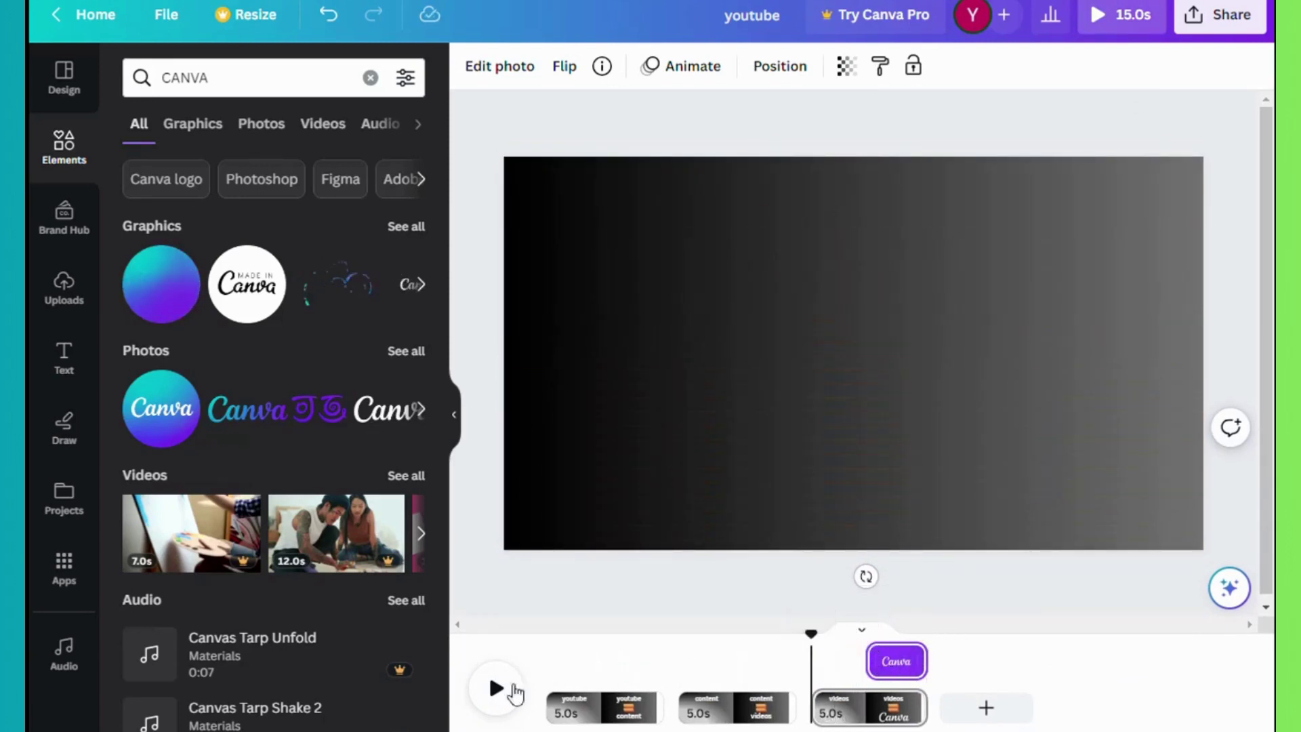
left_click(498, 695)
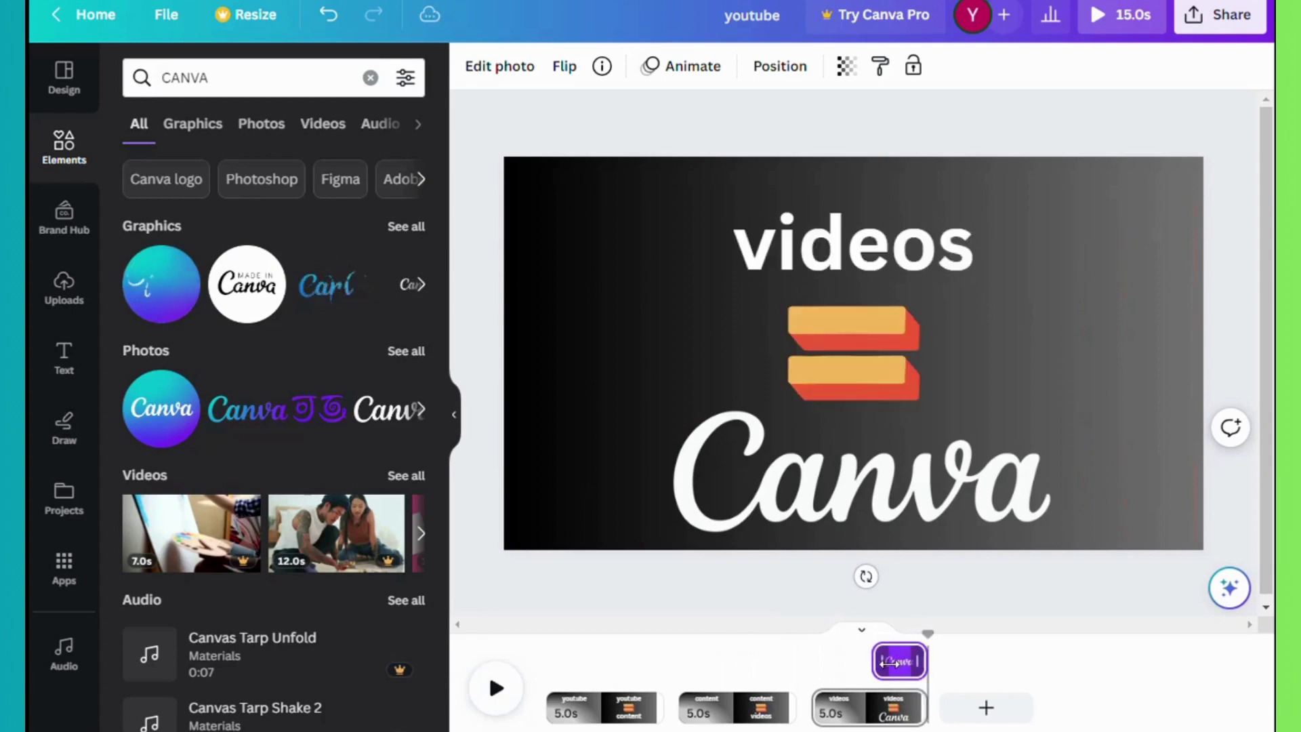
left_click_drag(882, 662, 897, 662)
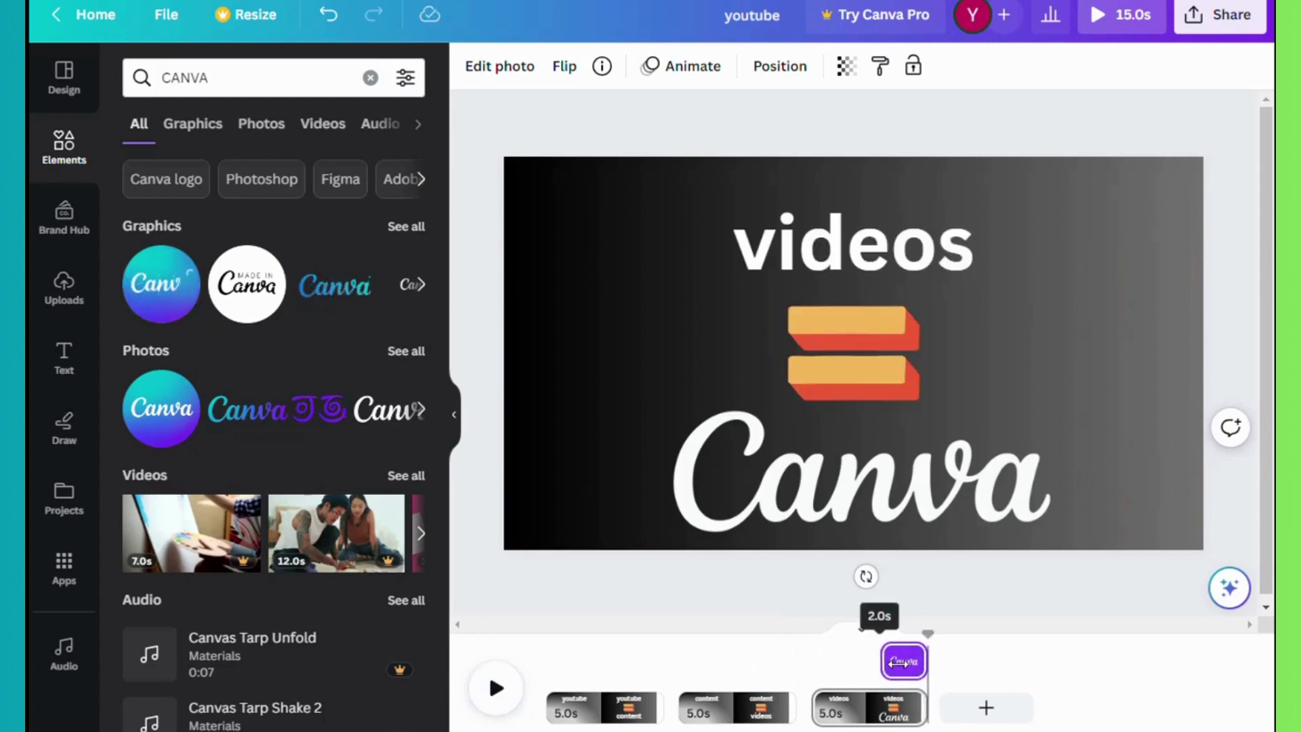
Step: Apply the Stomp photo animation to the Canva wordmark on the third page
left_click(926, 518)
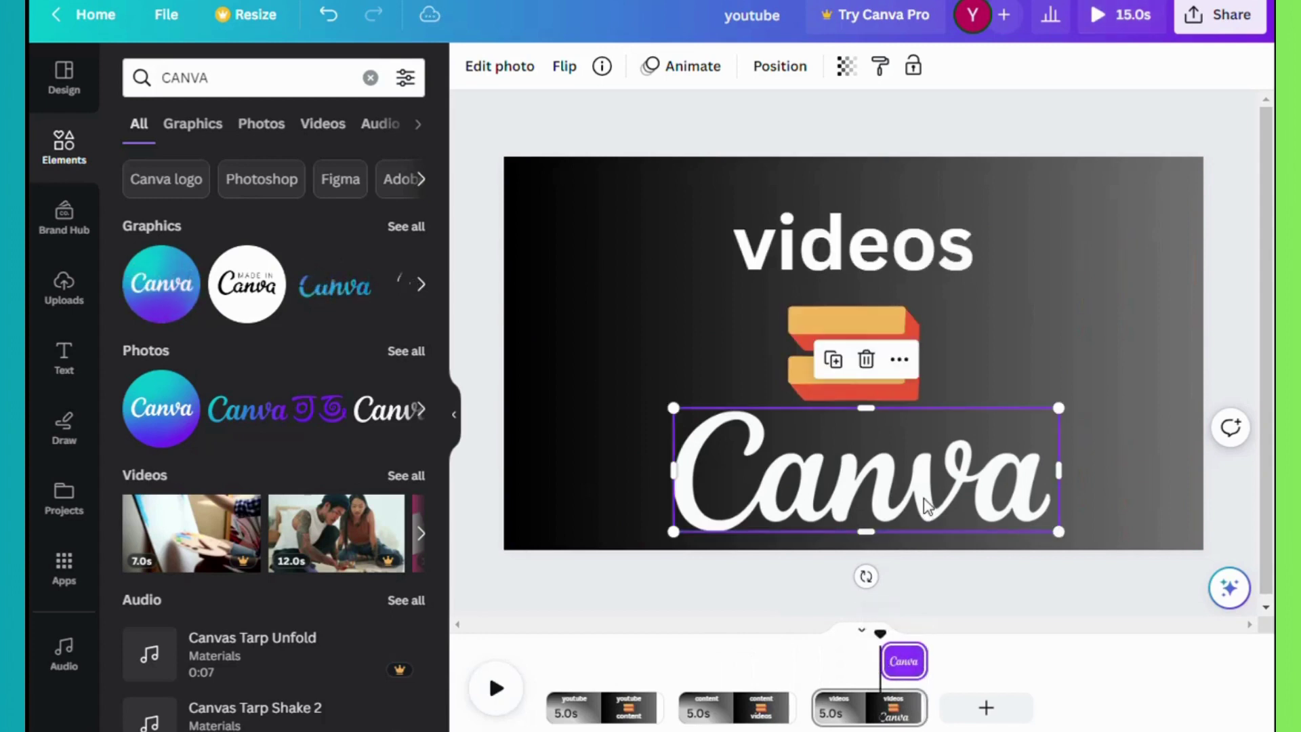
left_click(692, 71)
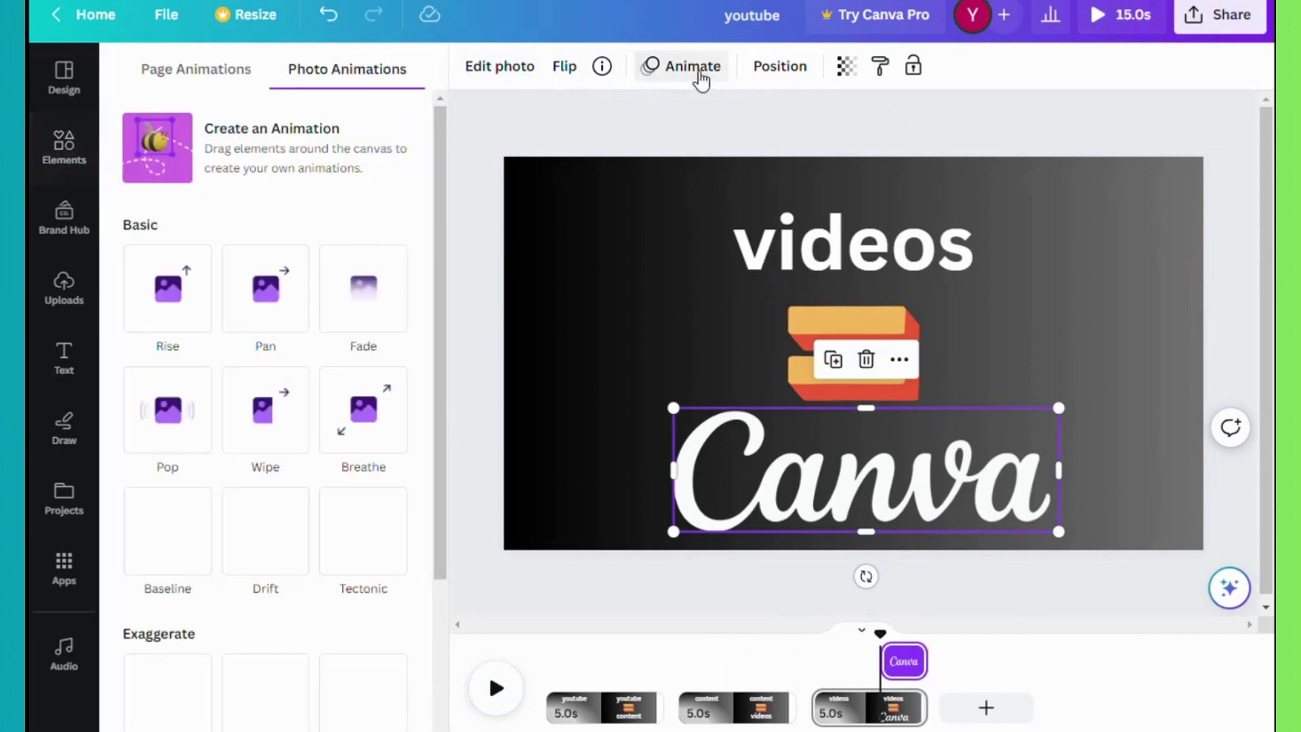
scroll(250, 561, "down", 4)
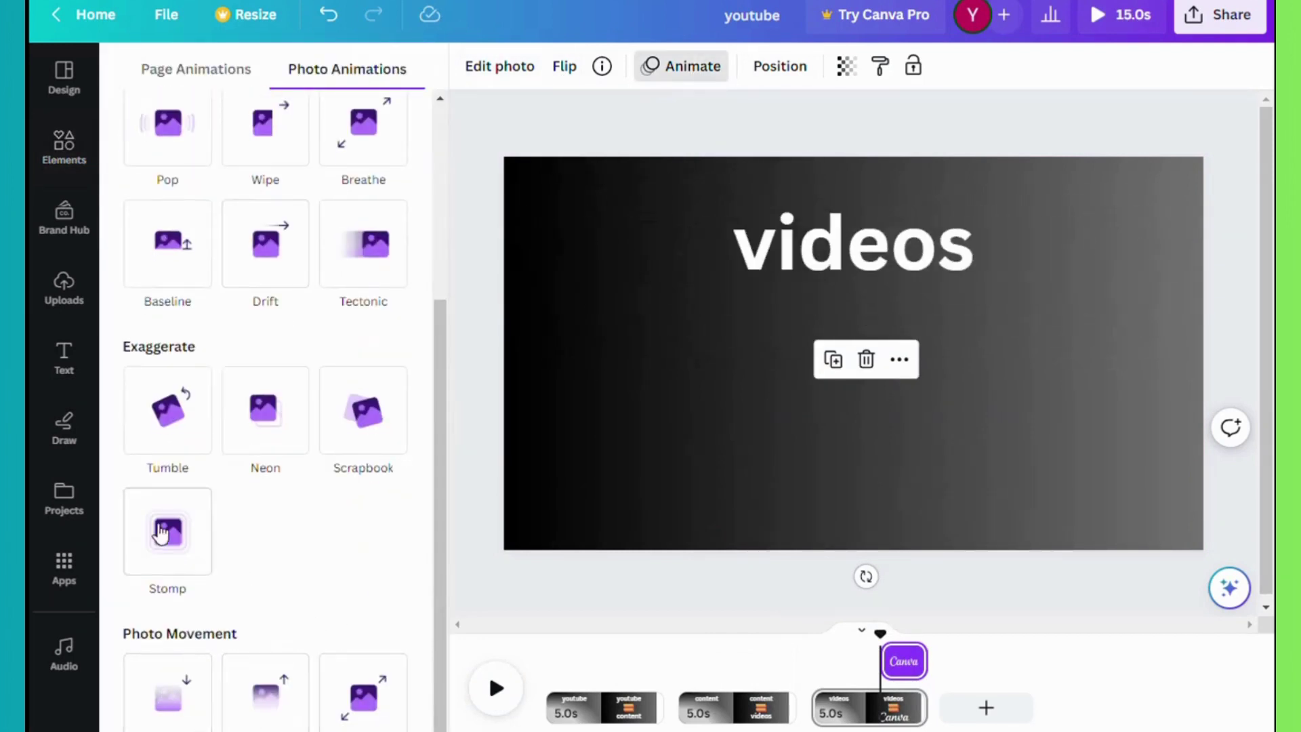
left_click(178, 560)
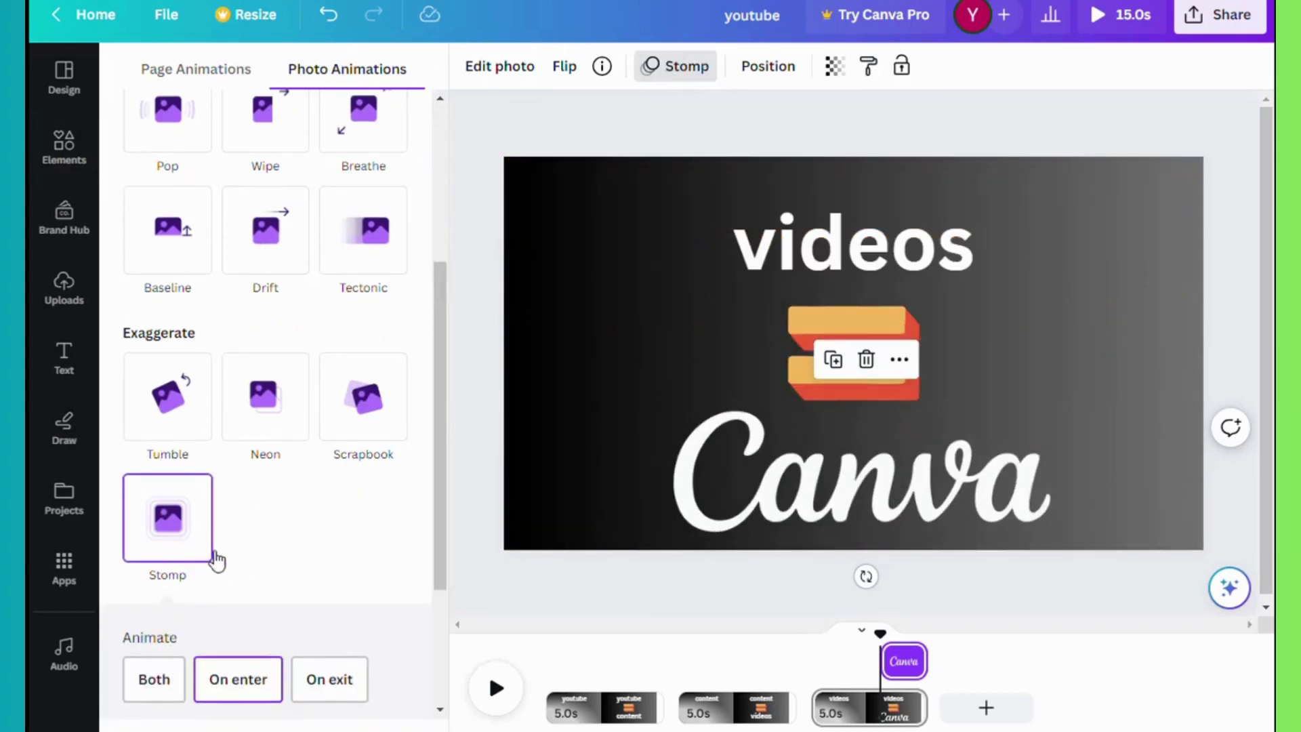
Step: Play back the third page and the whole video from the start to check the animations and their timing
left_click(820, 634)
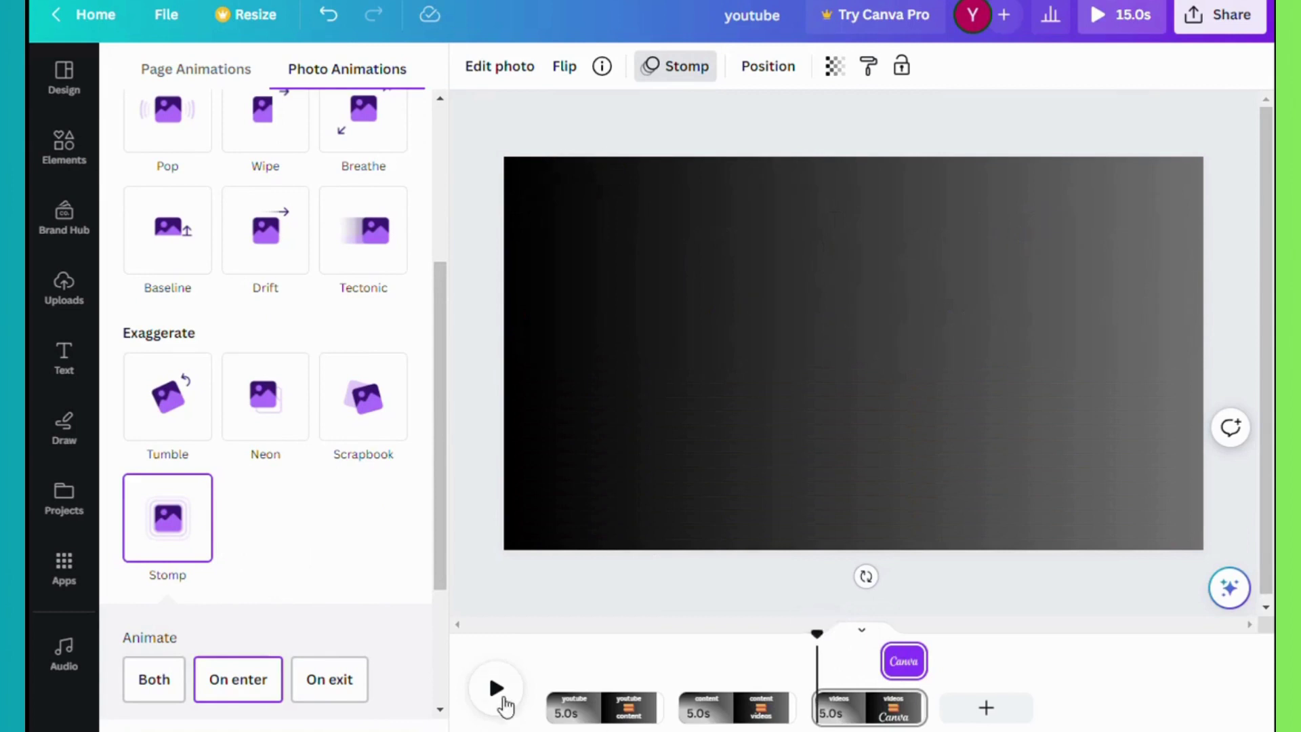
left_click(500, 694)
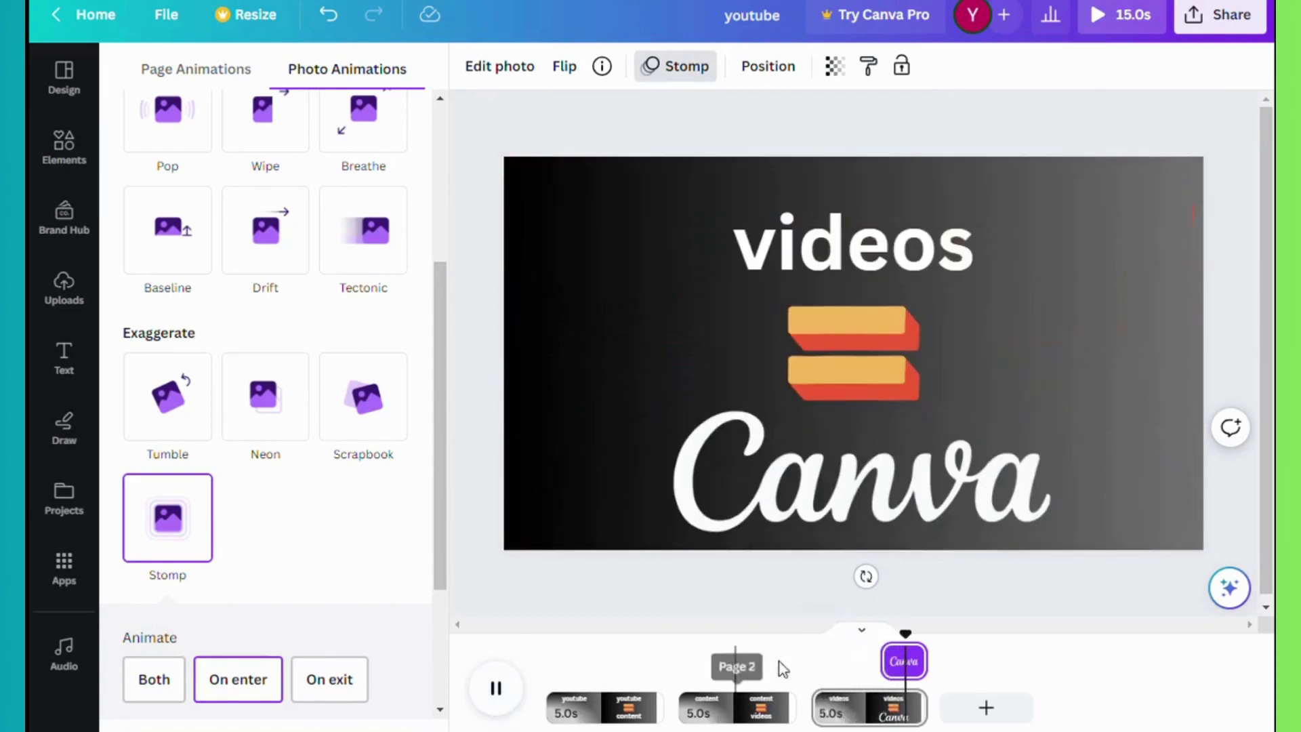
left_click(546, 634)
left_click(500, 689)
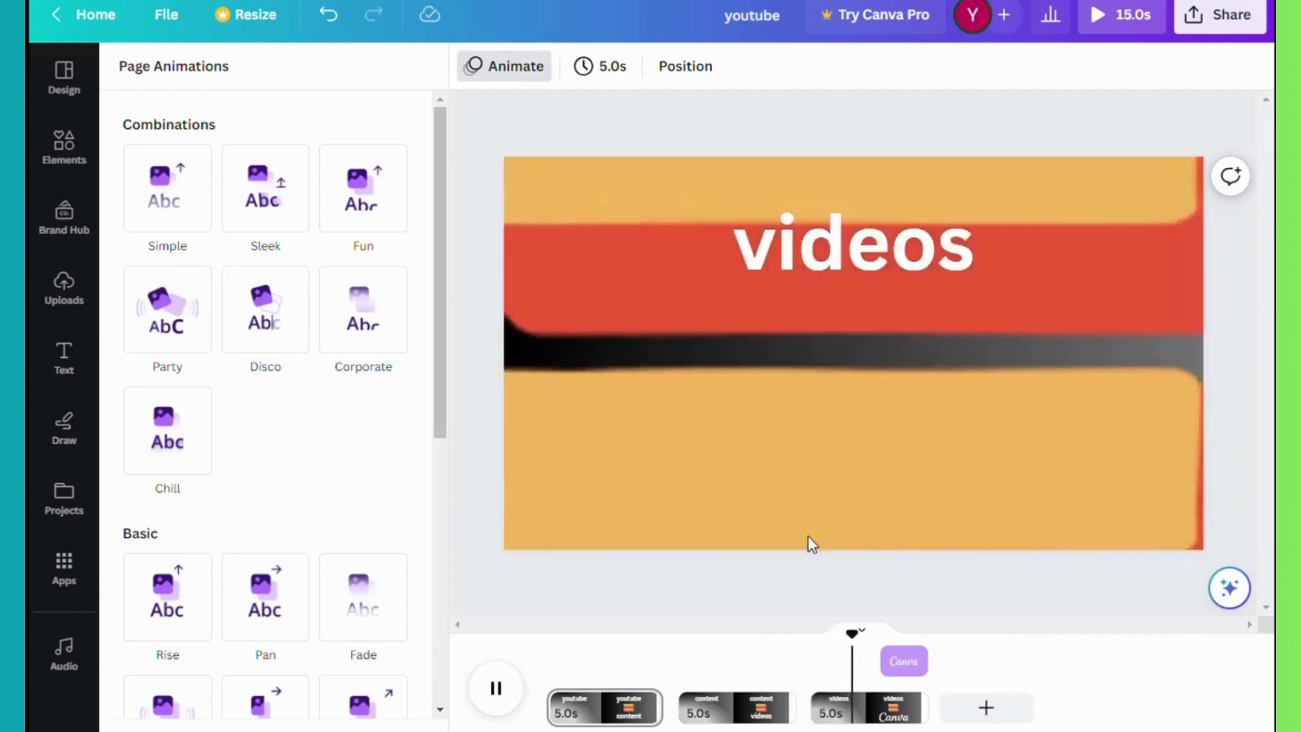
left_click(497, 688)
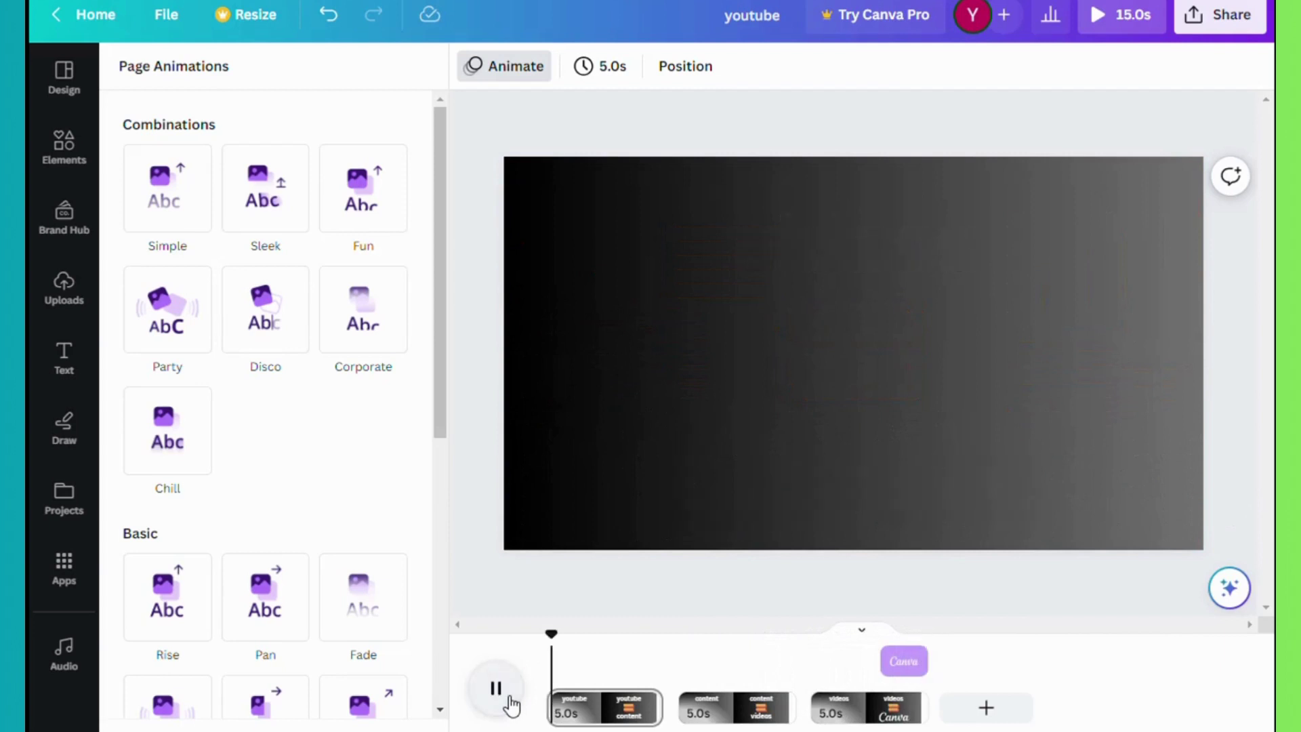
left_click(496, 689)
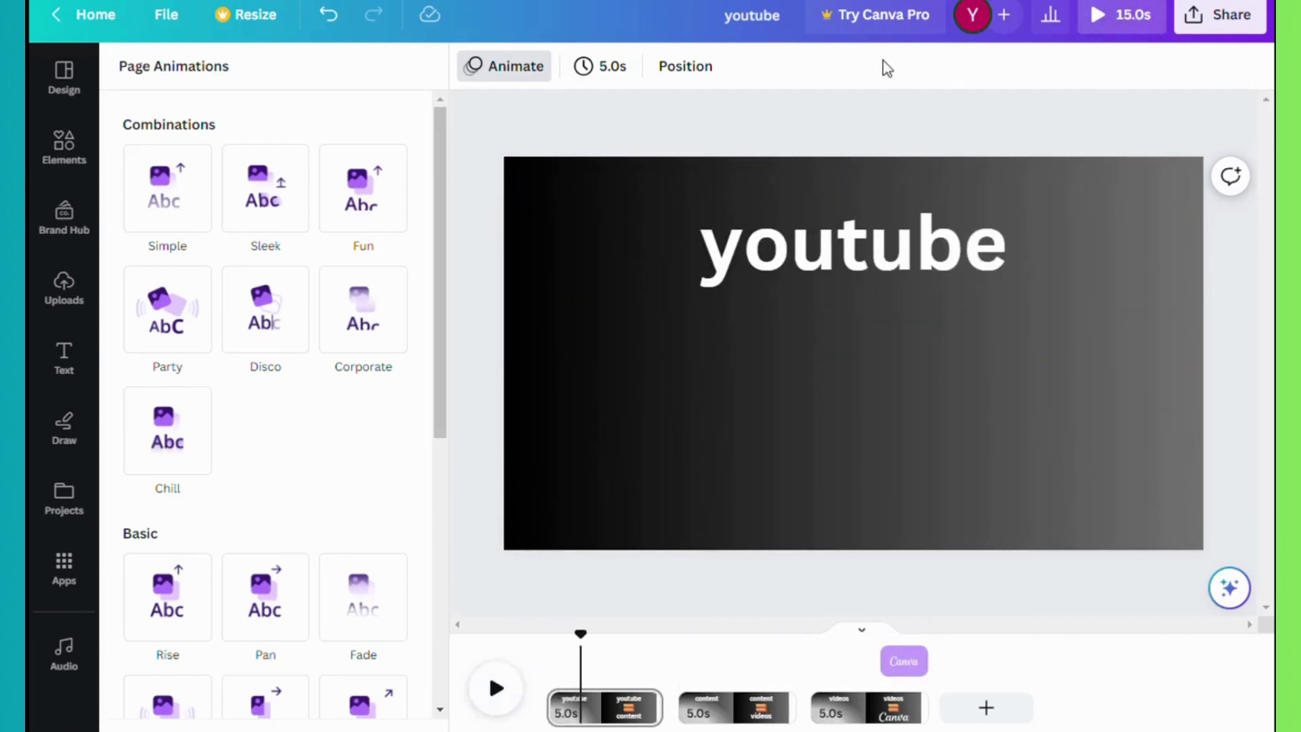
Step: Download all three pages of the design as an MP4 video
left_click(1261, 21)
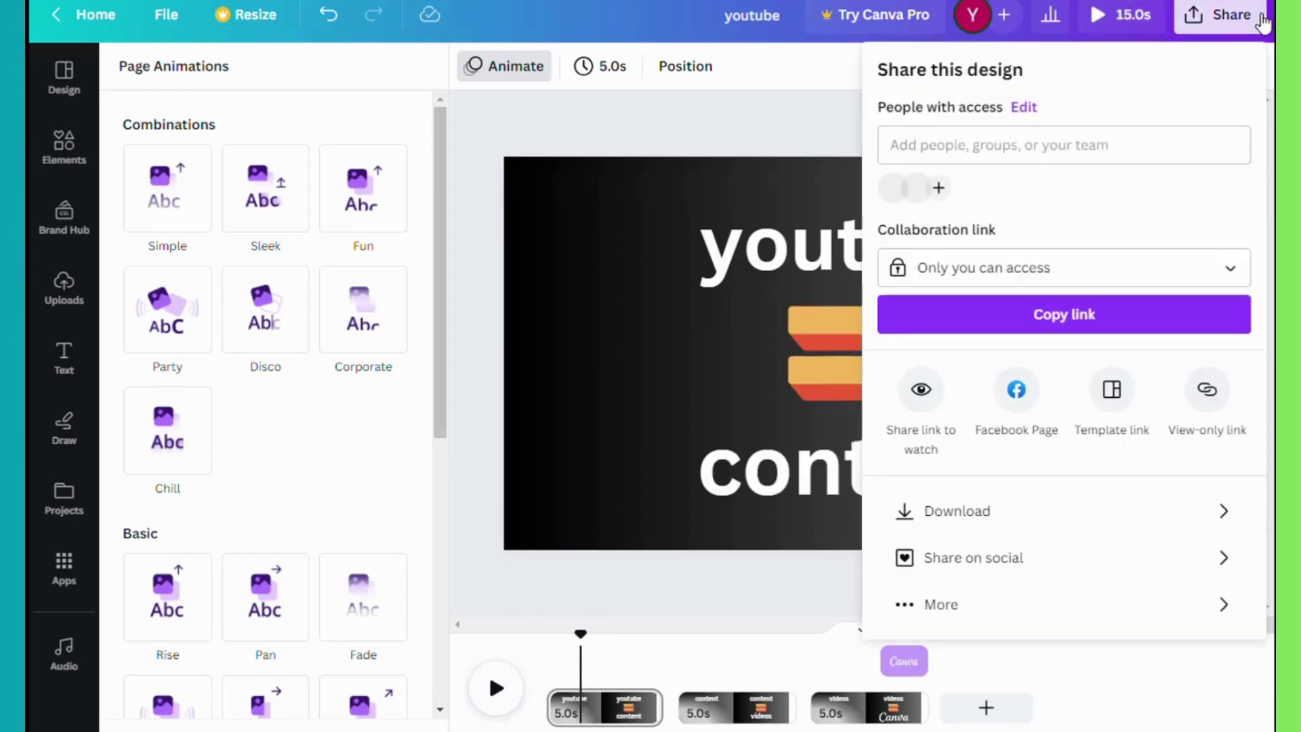
left_click(971, 522)
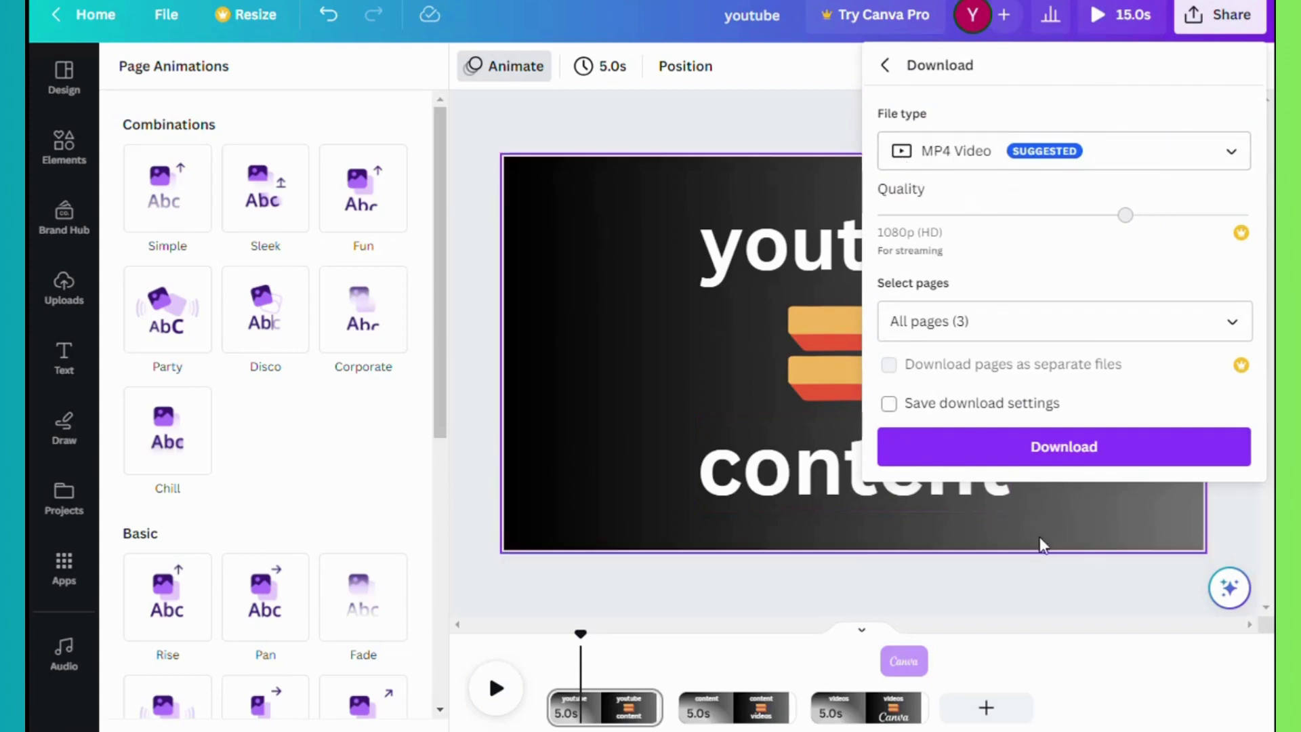
left_click(1069, 460)
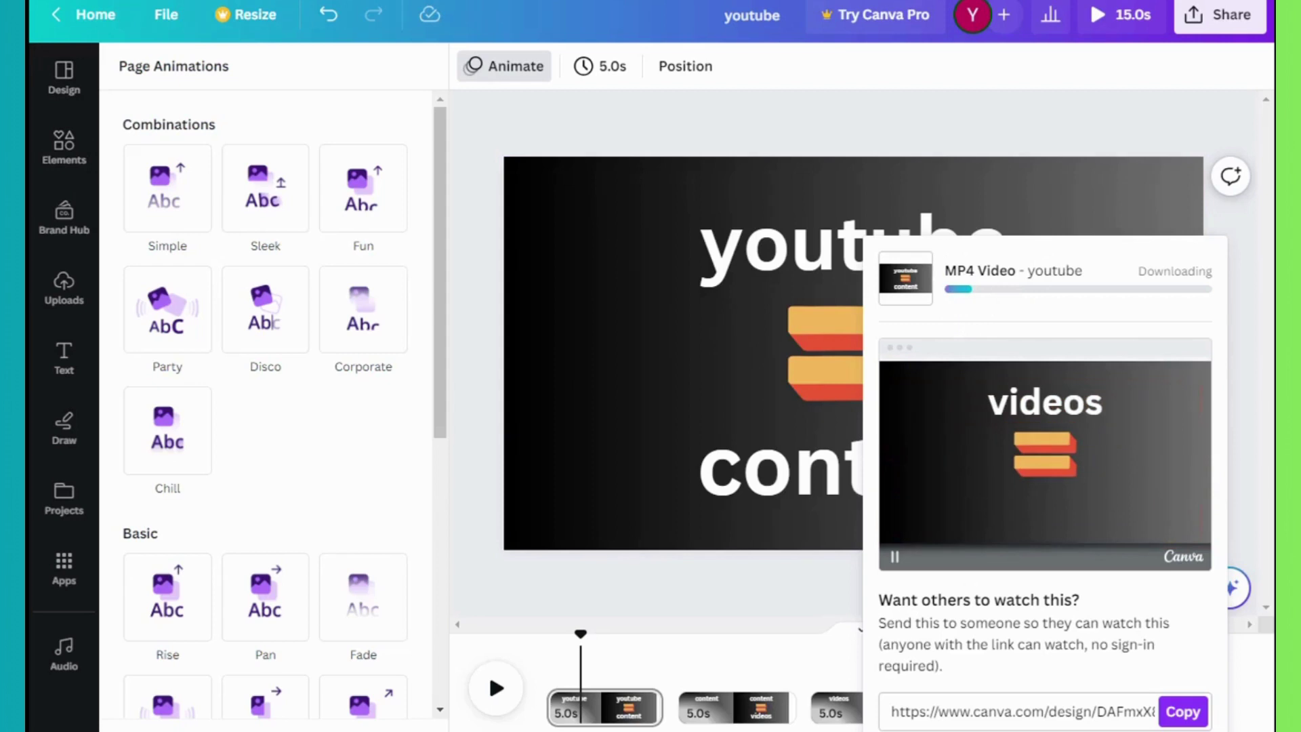
Step: Browse the graphics in the elements library for "wait"
left_click(63, 146)
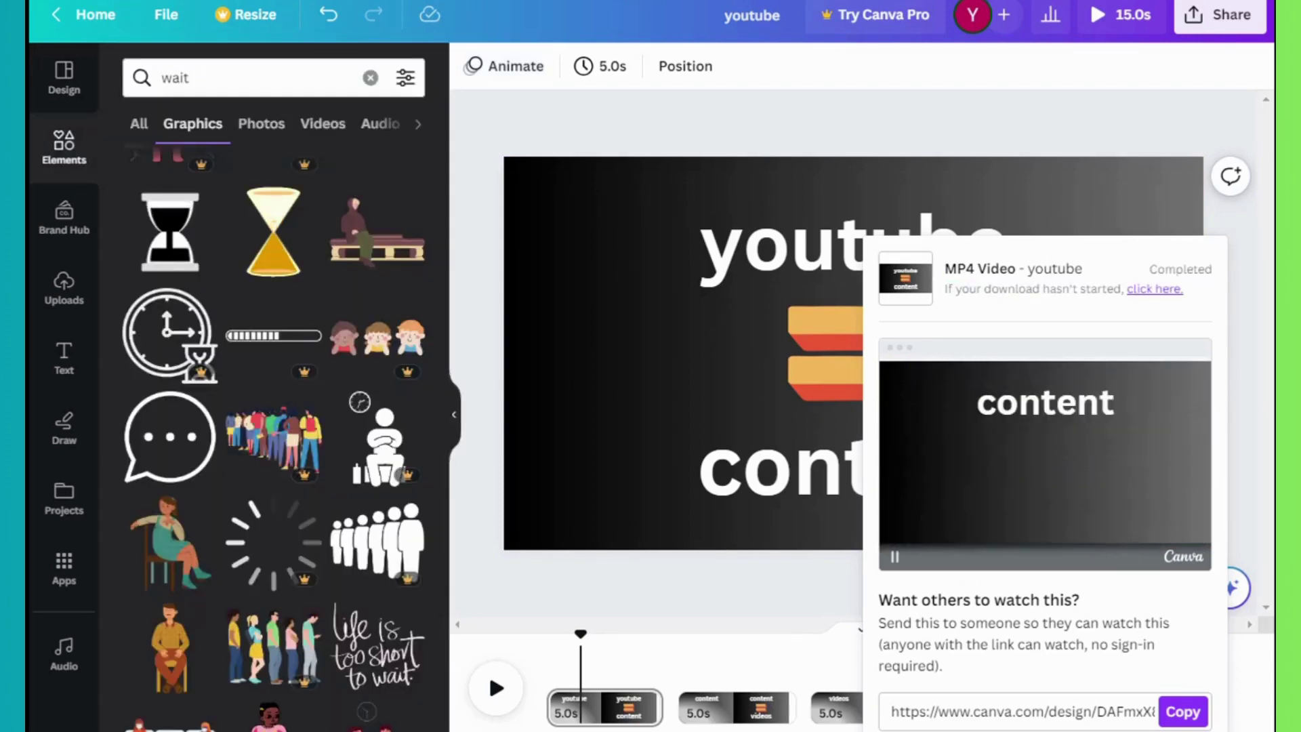